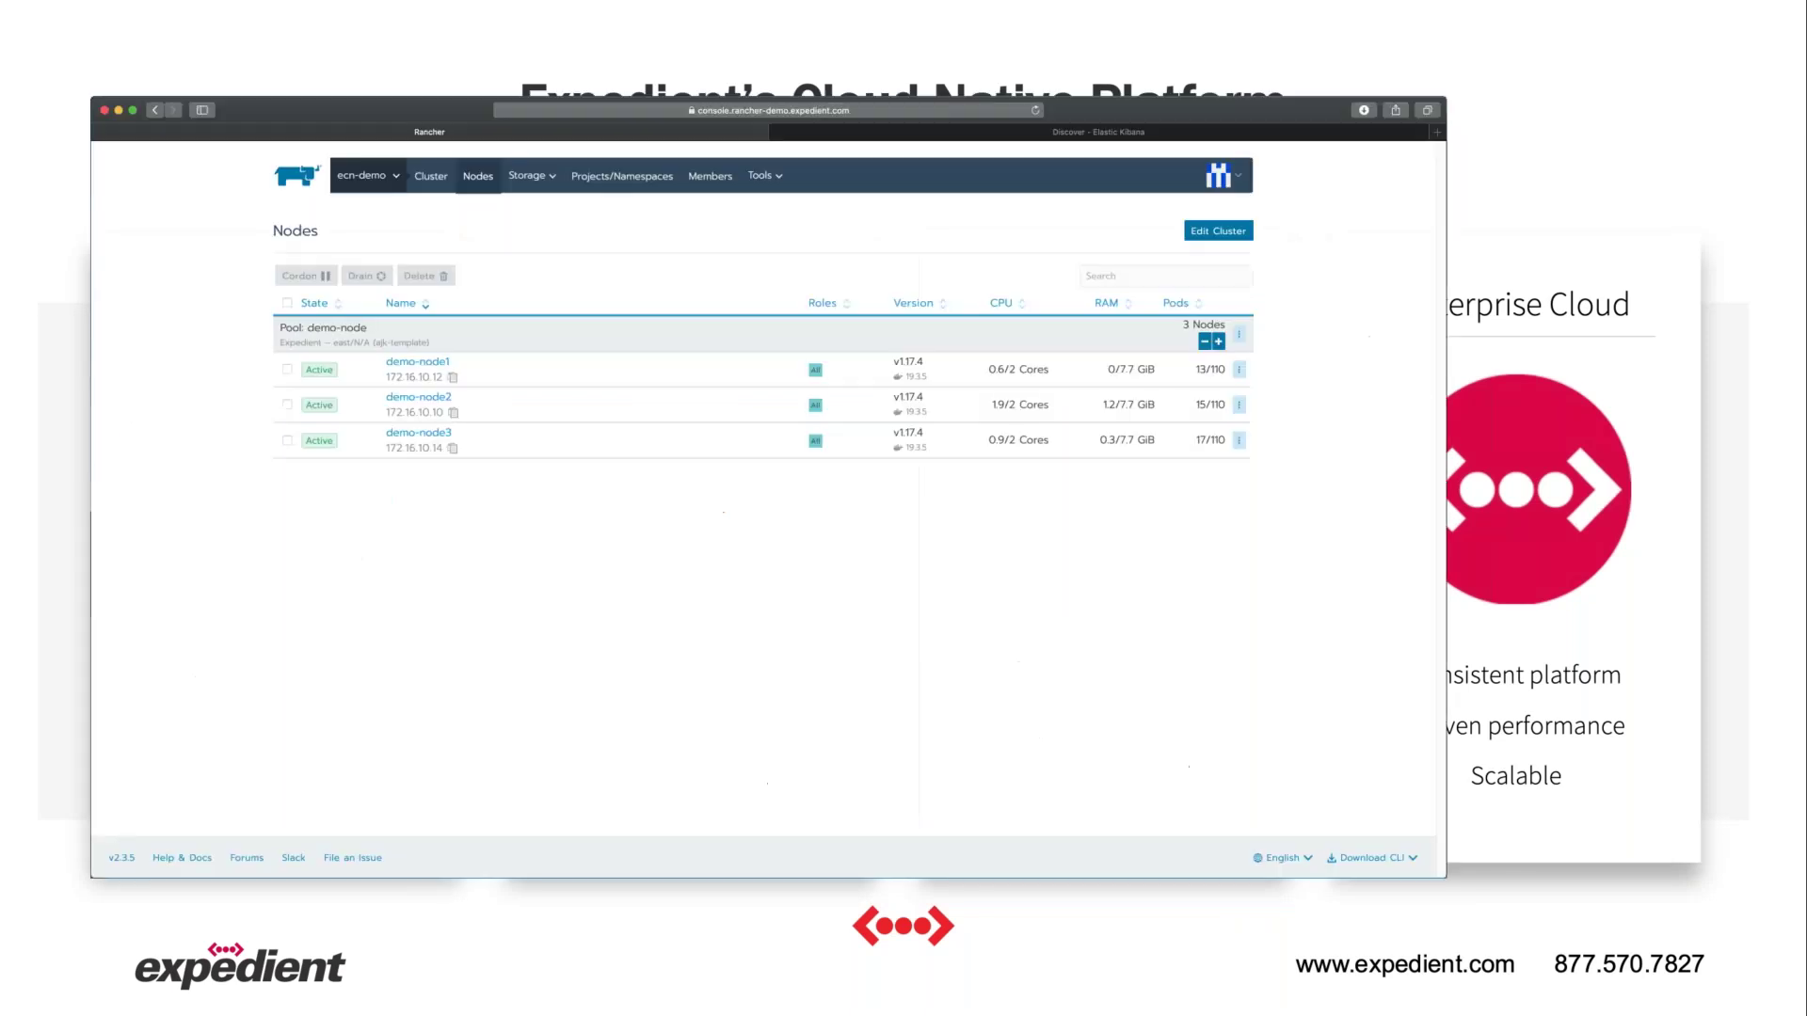
Show the ecn-demo cluster dashboard and its metrics, briefly viewing them in Grafana.
{"action": "left_click", "coordinate": [425, 176]}
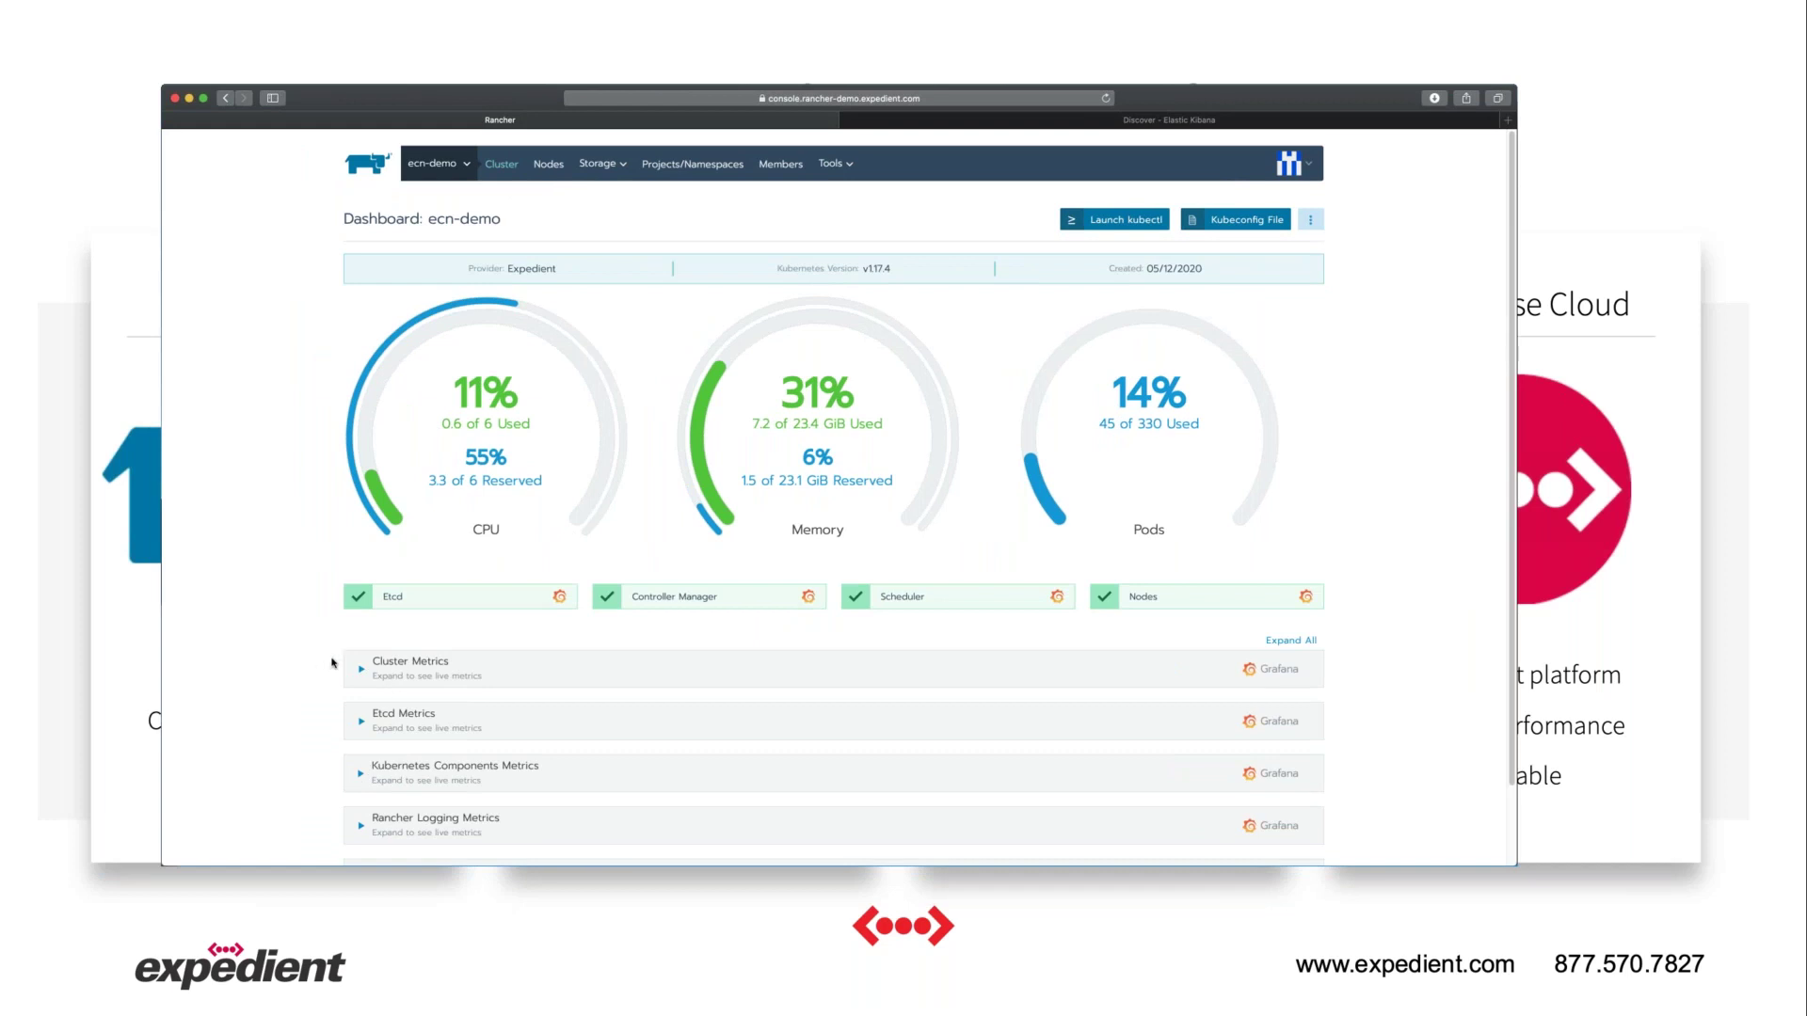
{"action": "left_click", "coordinate": [361, 674]}
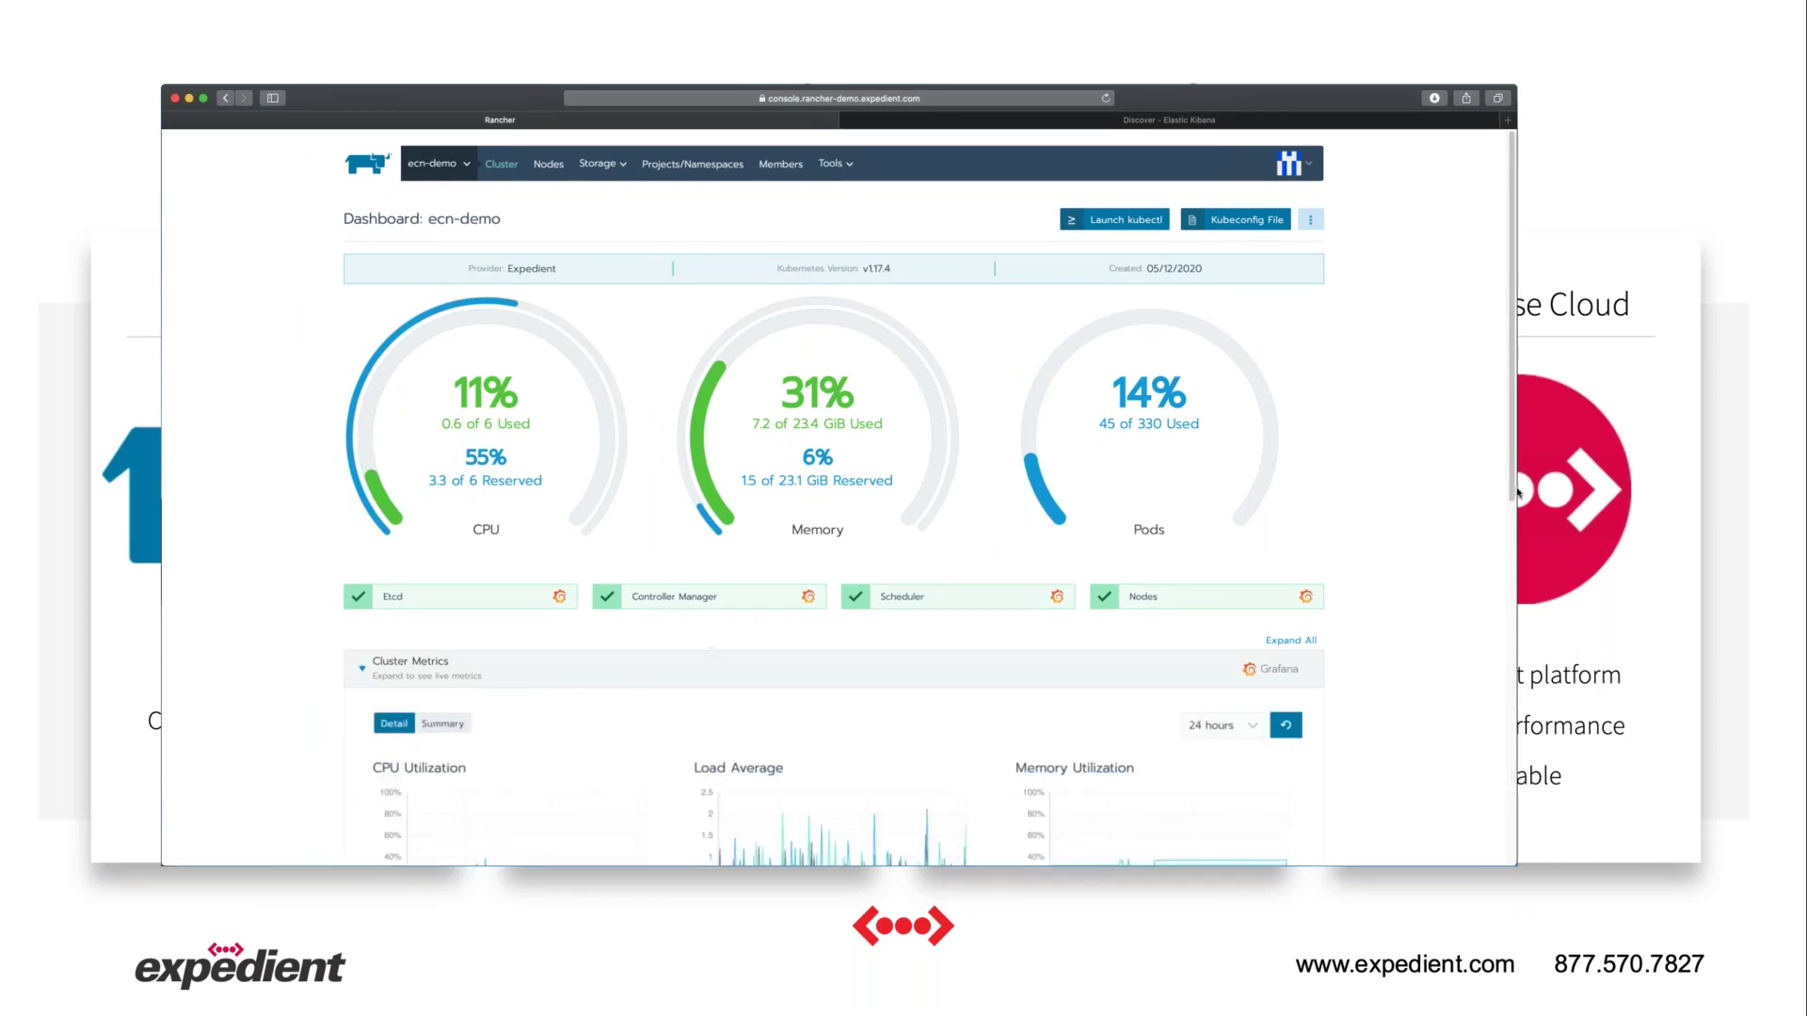
{"action": "scroll", "coordinate": [1455, 597], "scroll_direction": "down", "scroll_amount": 5}
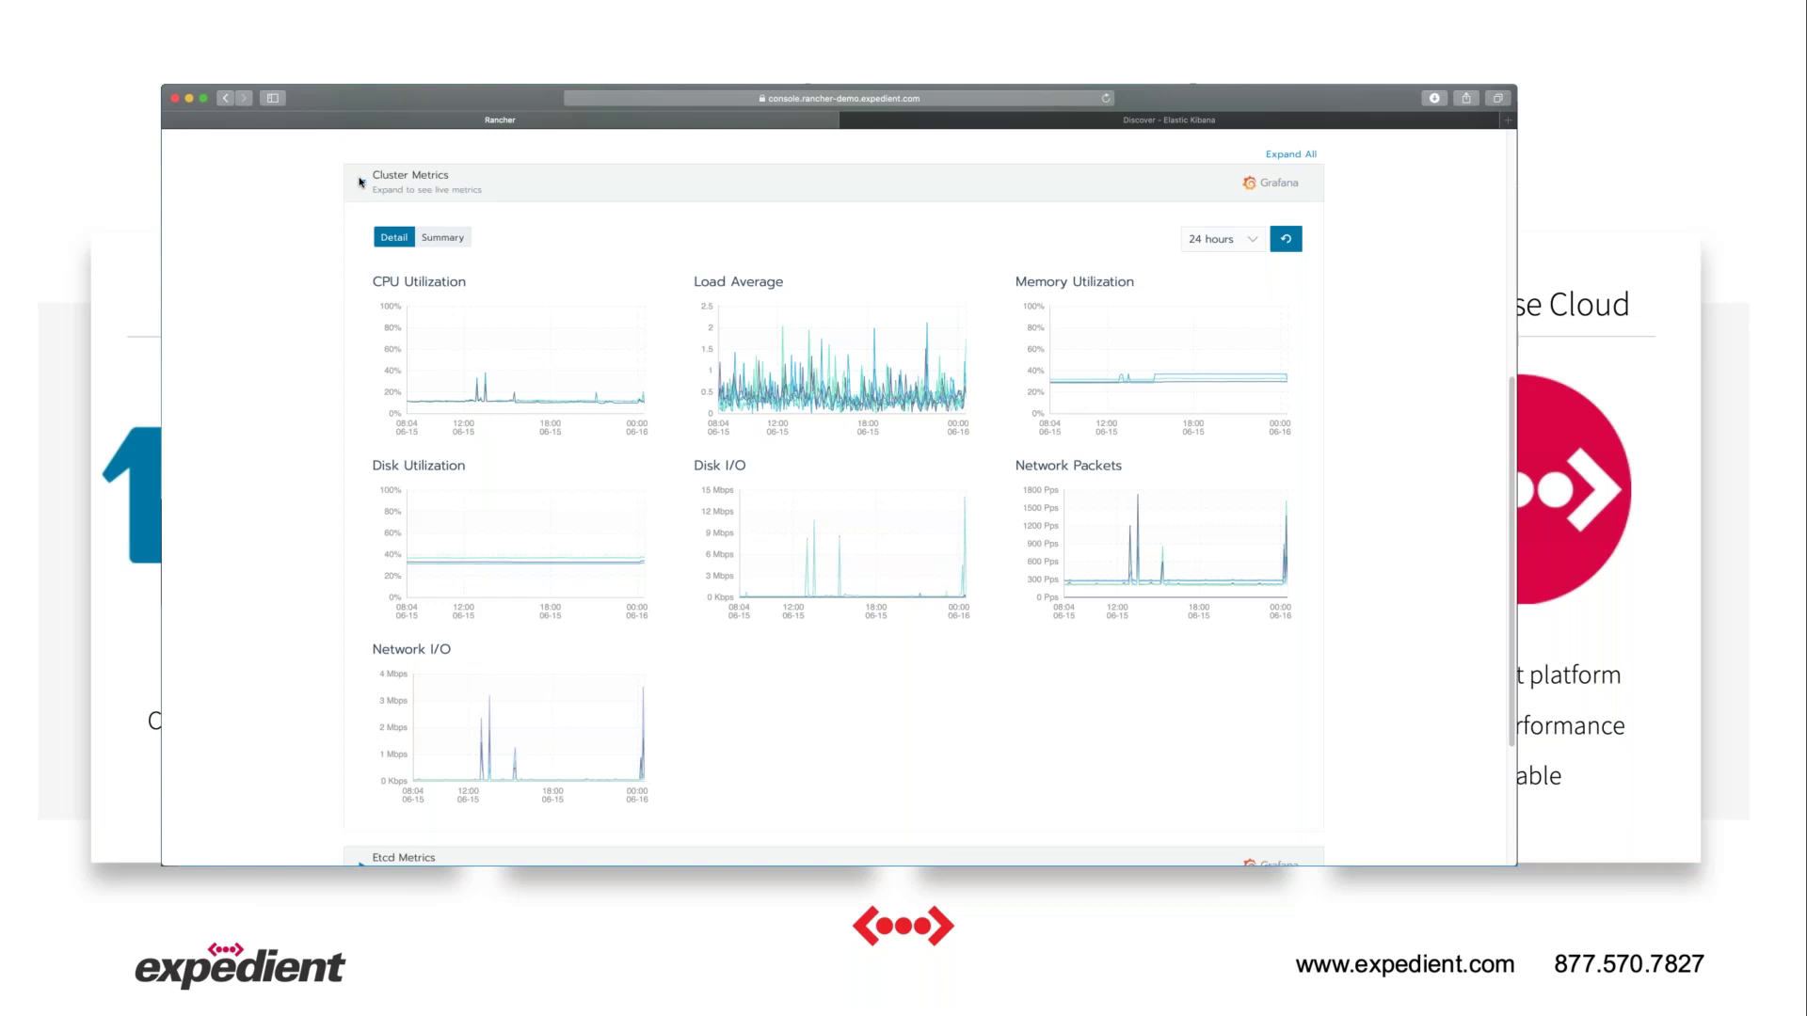
{"action": "left_click", "coordinate": [1263, 185]}
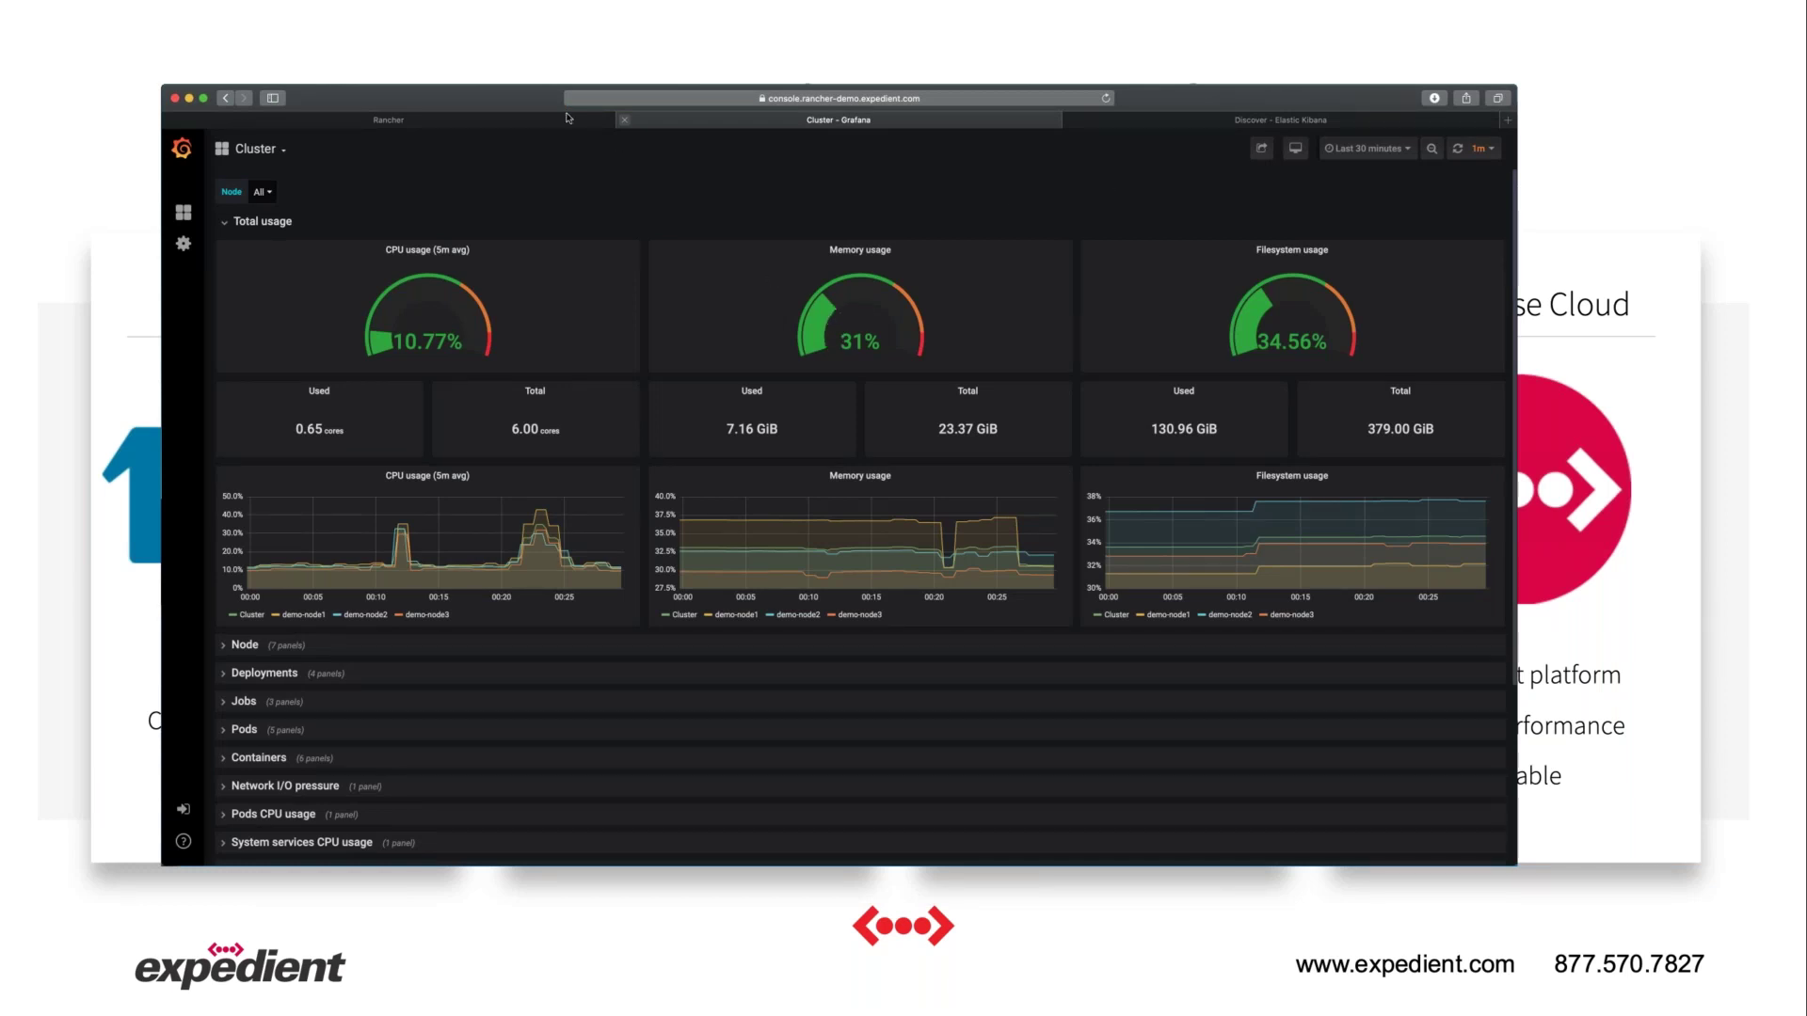
{"action": "left_click", "coordinate": [624, 123]}
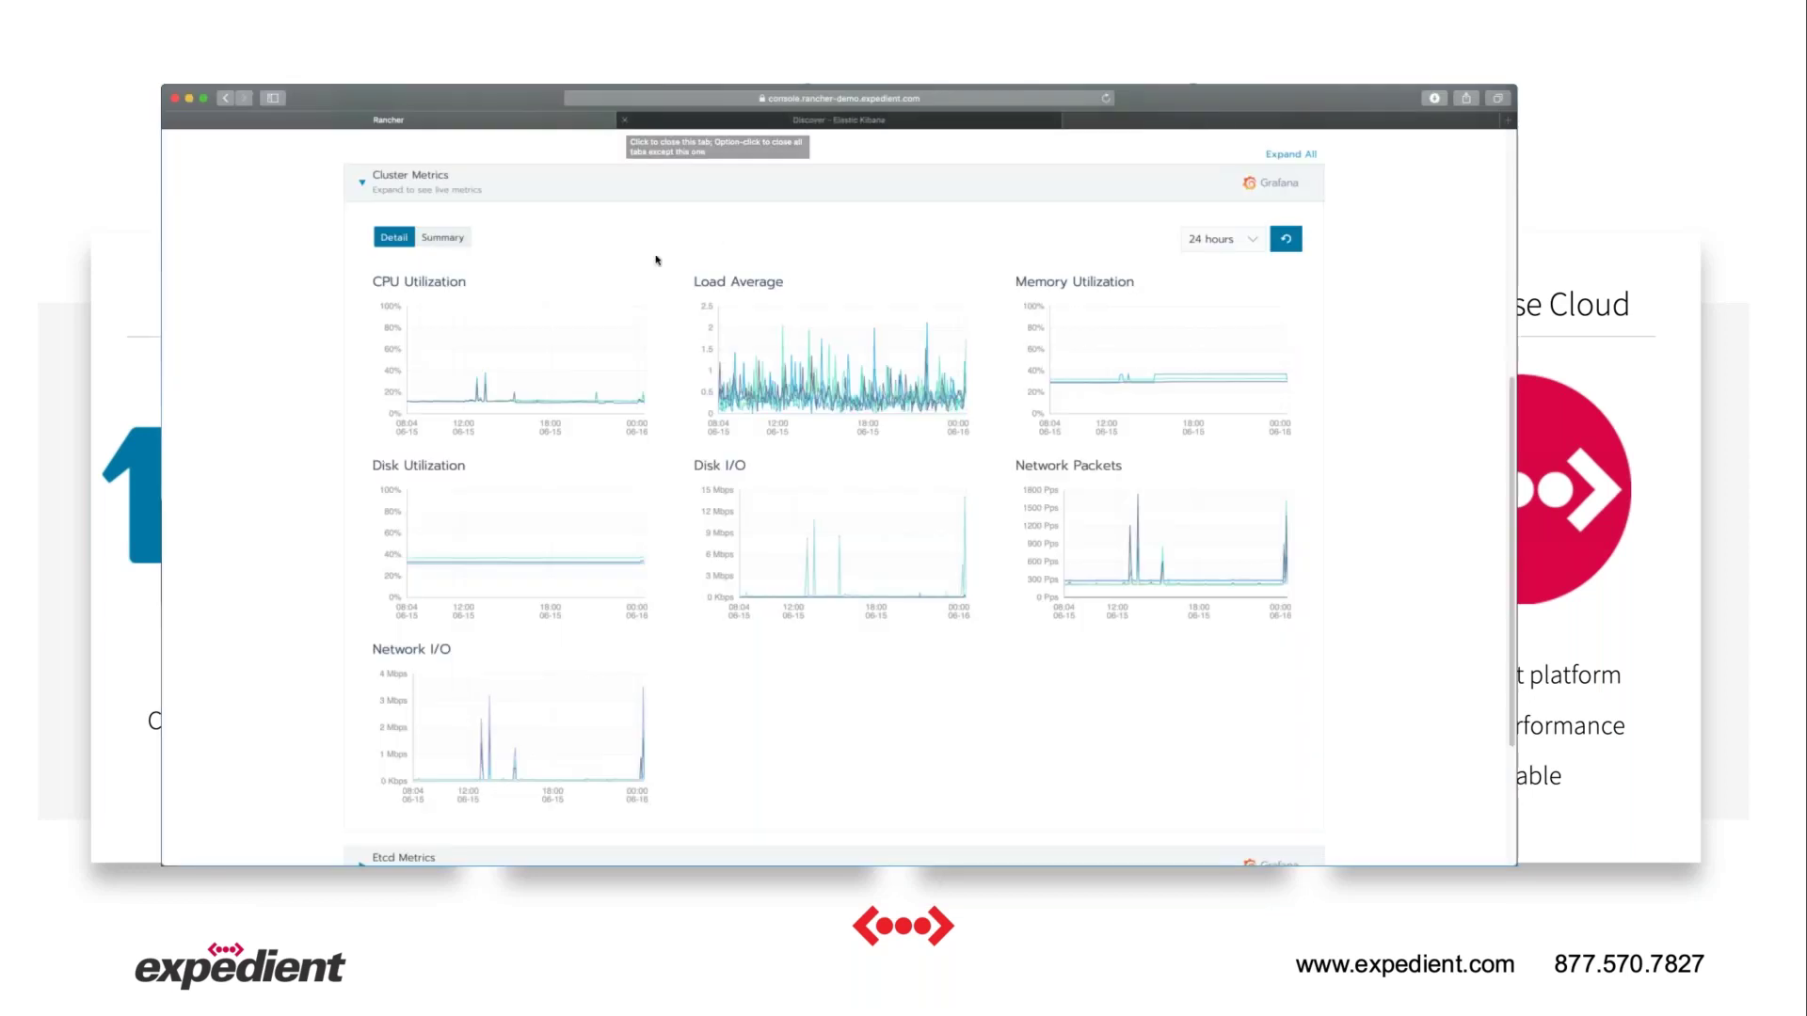
{"action": "scroll", "coordinate": [1335, 163], "scroll_direction": "up", "scroll_amount": 2}
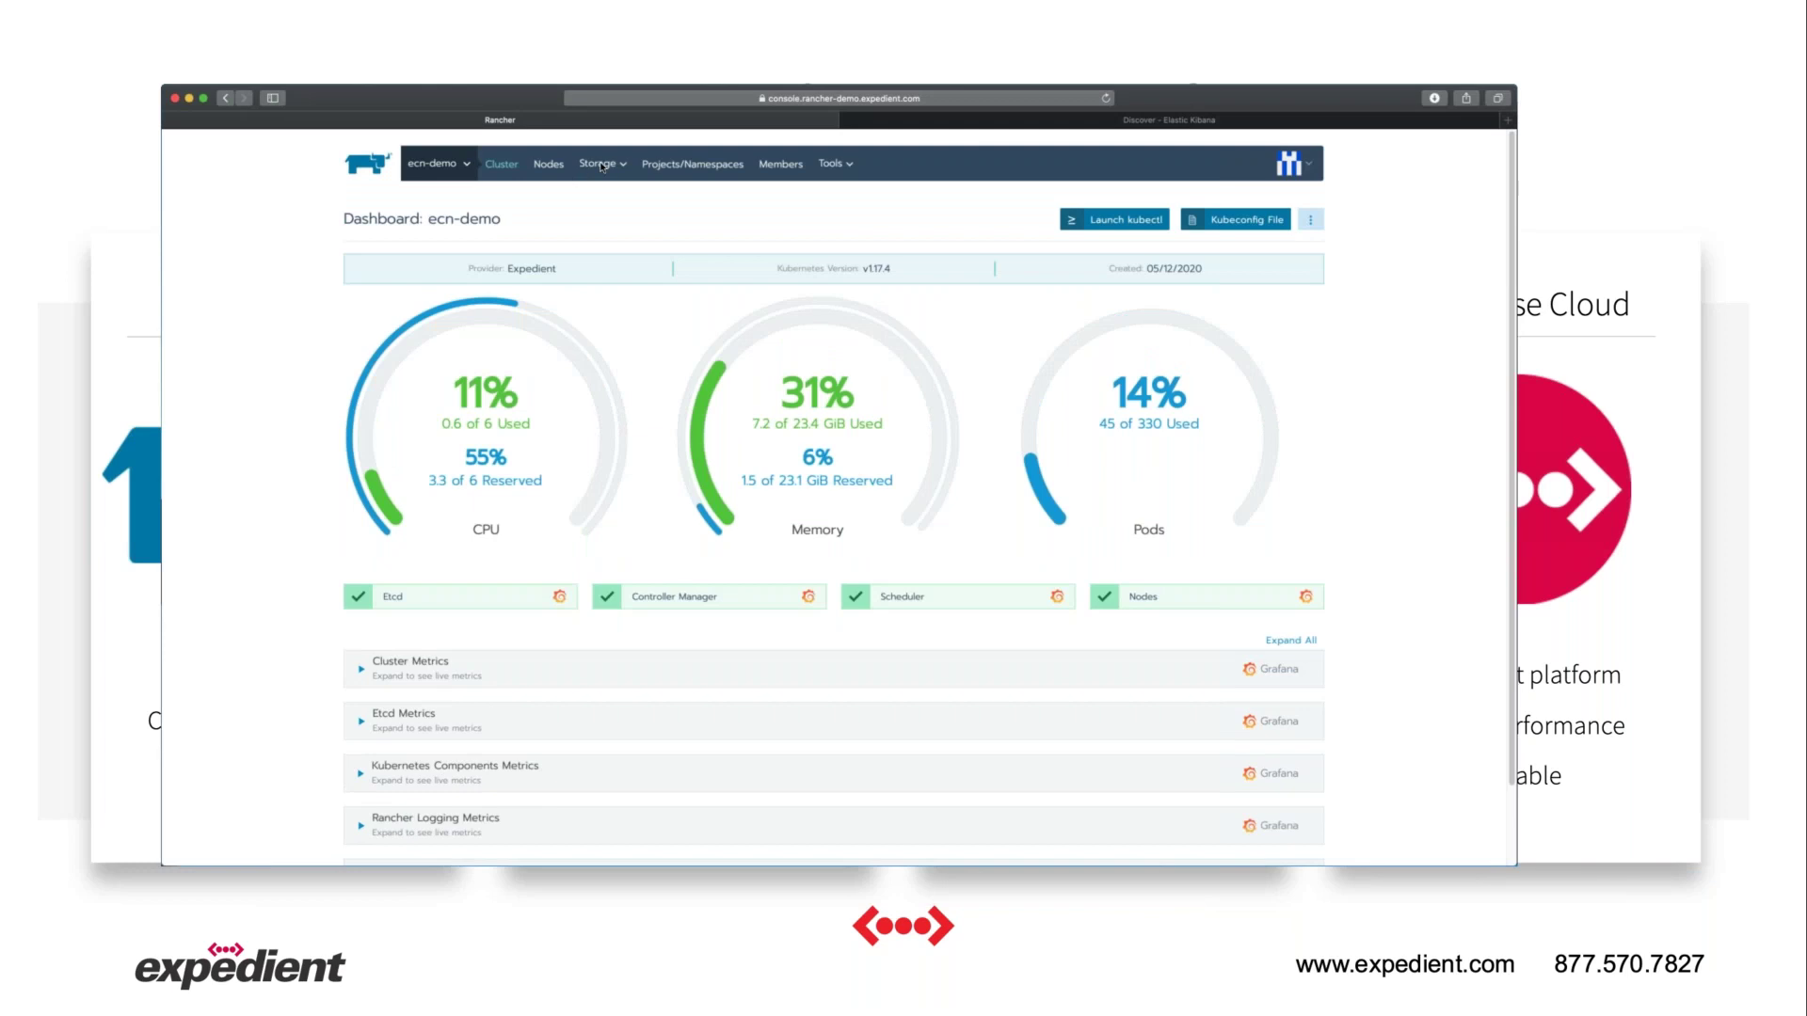
List the cluster's storage classes, including the Portworx volume classes.
{"action": "left_click", "coordinate": [602, 167]}
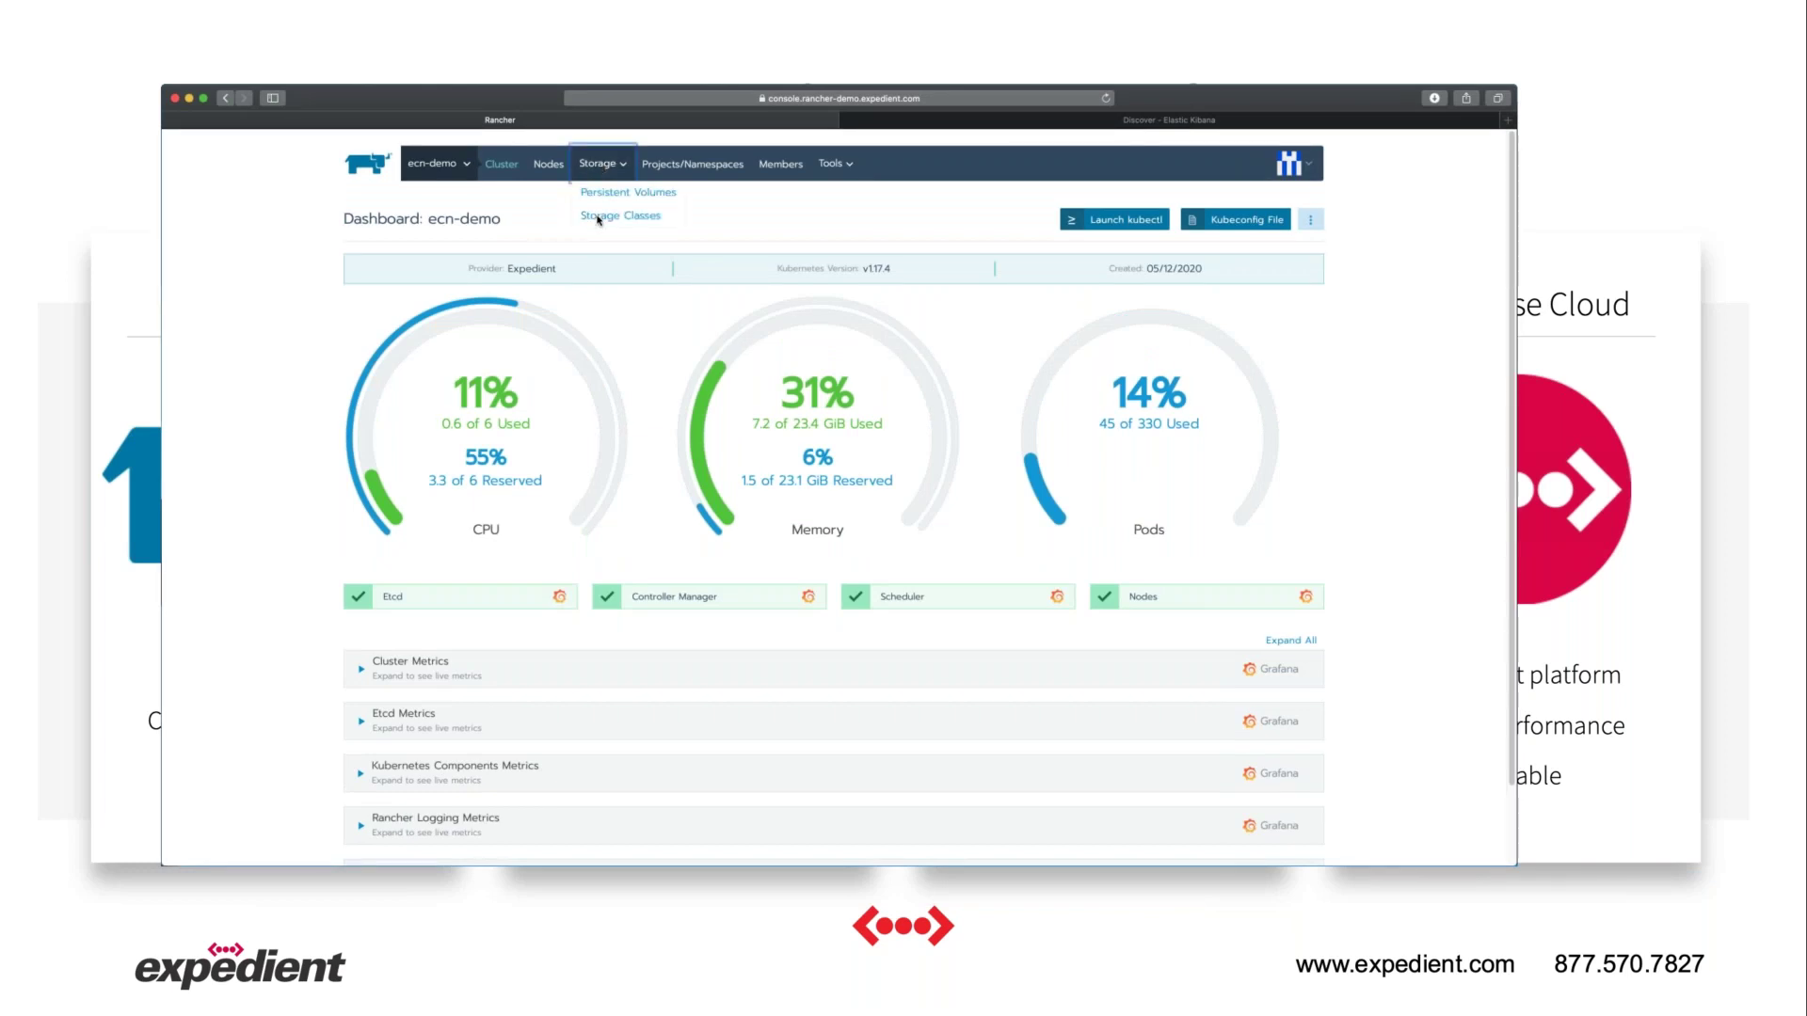
{"action": "left_click", "coordinate": [599, 218]}
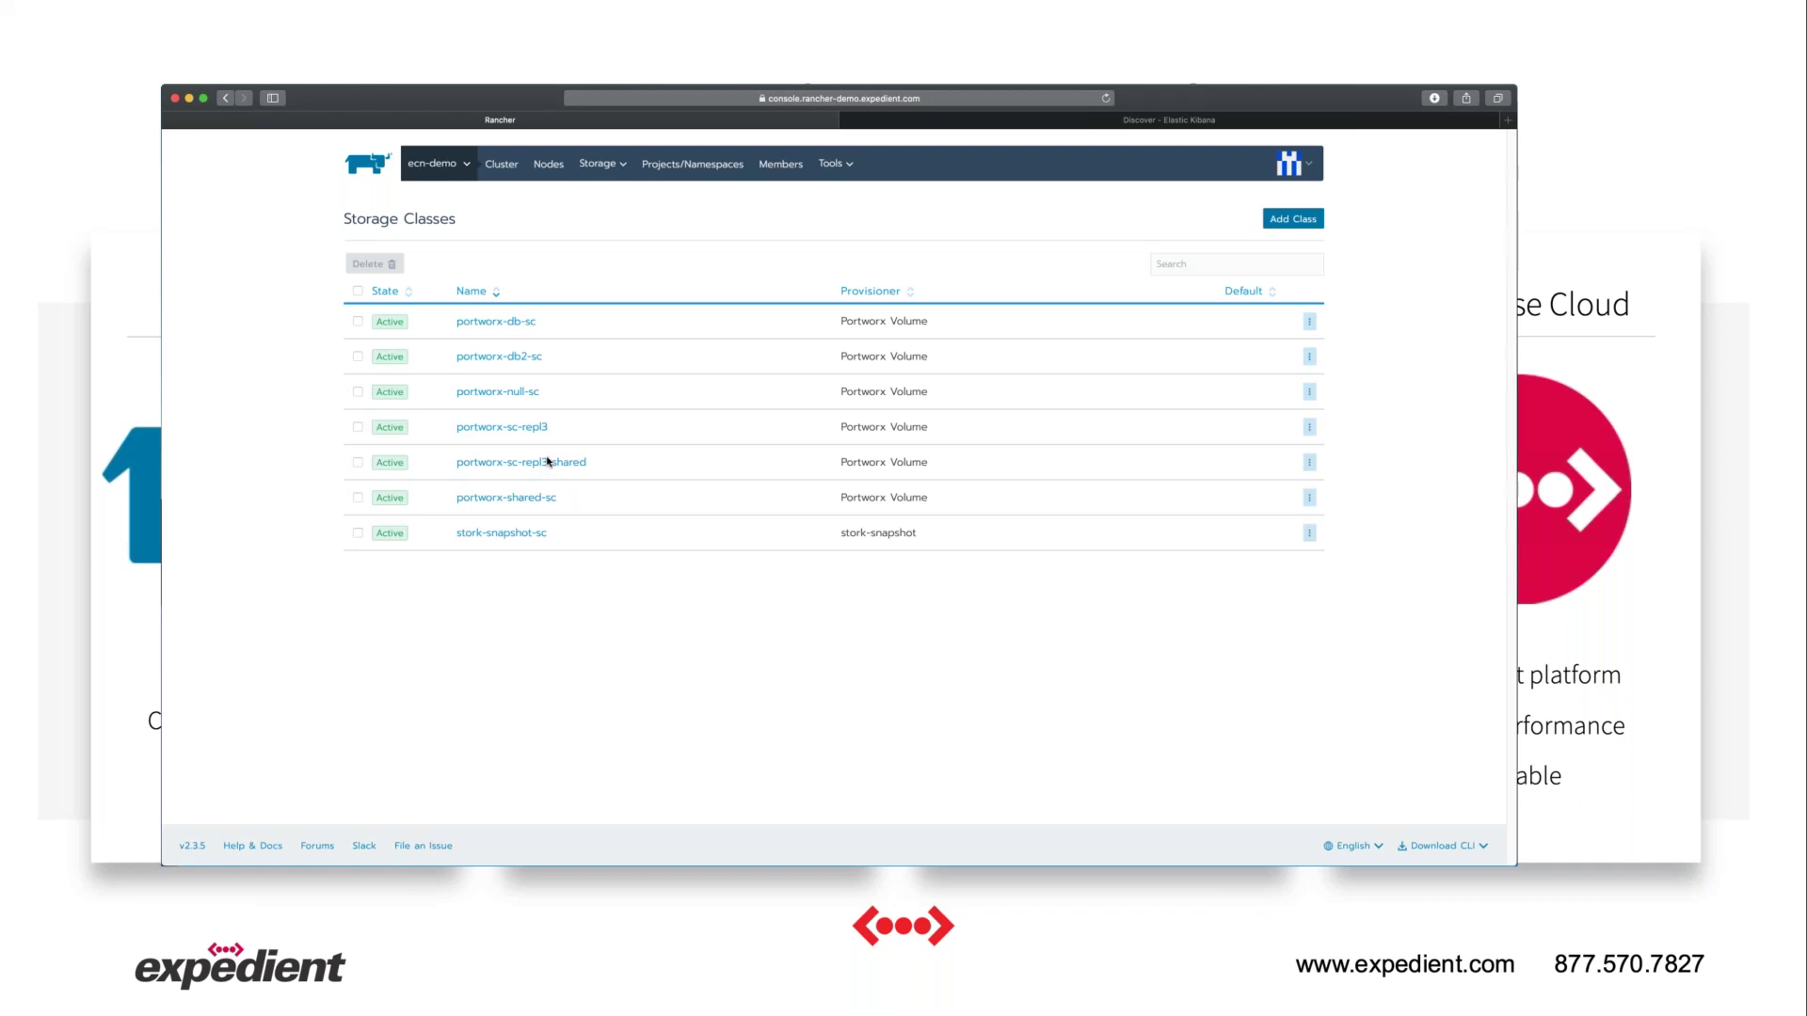
Review the Elasticsearch logging configuration, then show the Projects/Namespaces list.
{"action": "left_click", "coordinate": [837, 165]}
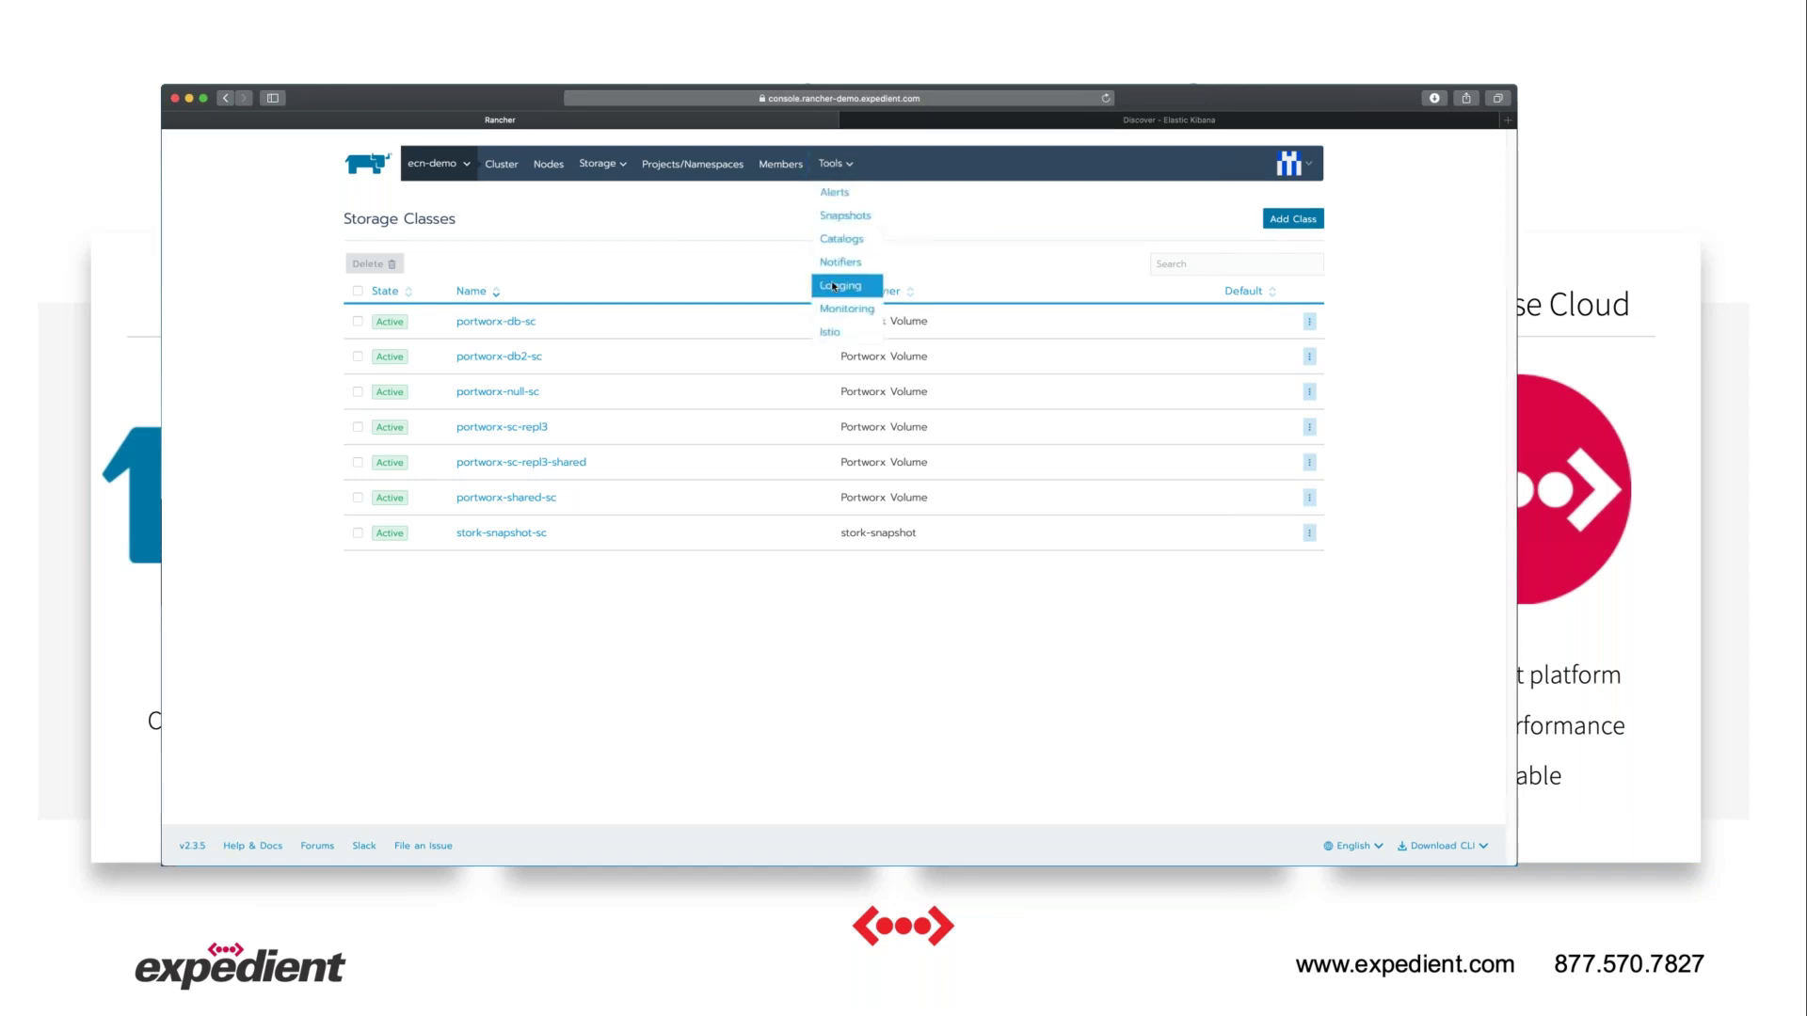
{"action": "left_click", "coordinate": [833, 285]}
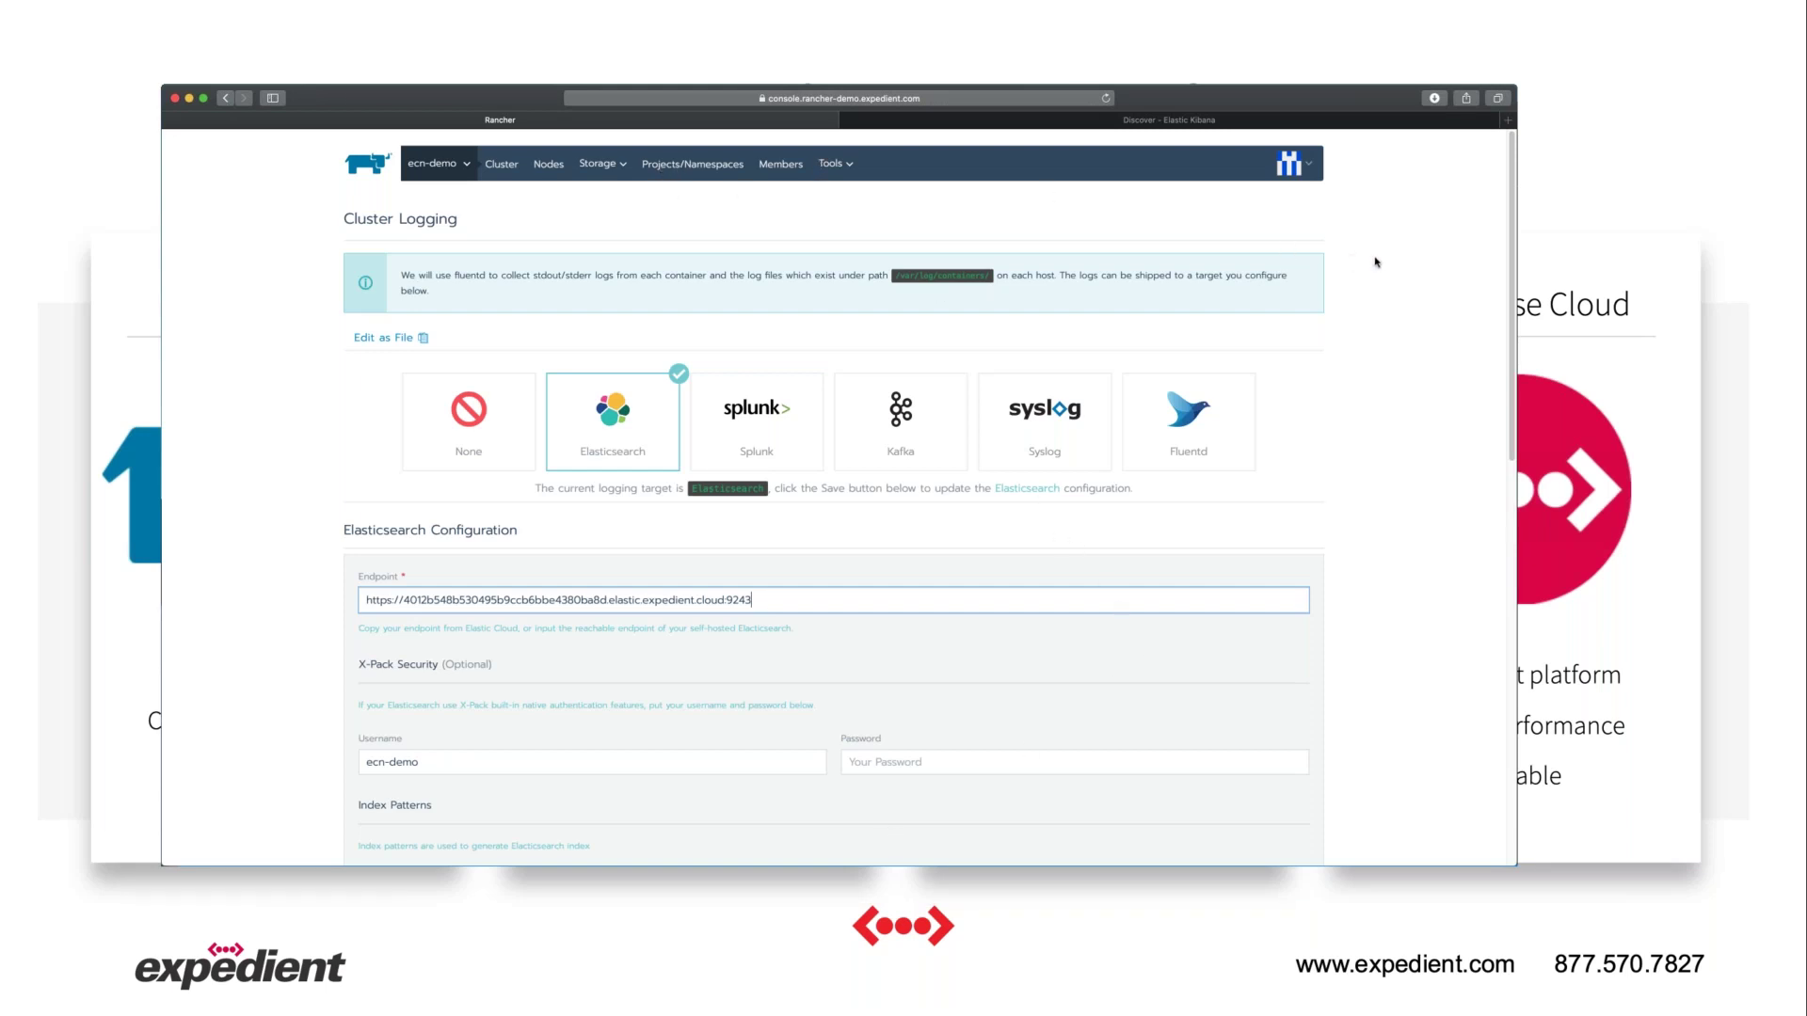
{"action": "left_click", "coordinate": [699, 166]}
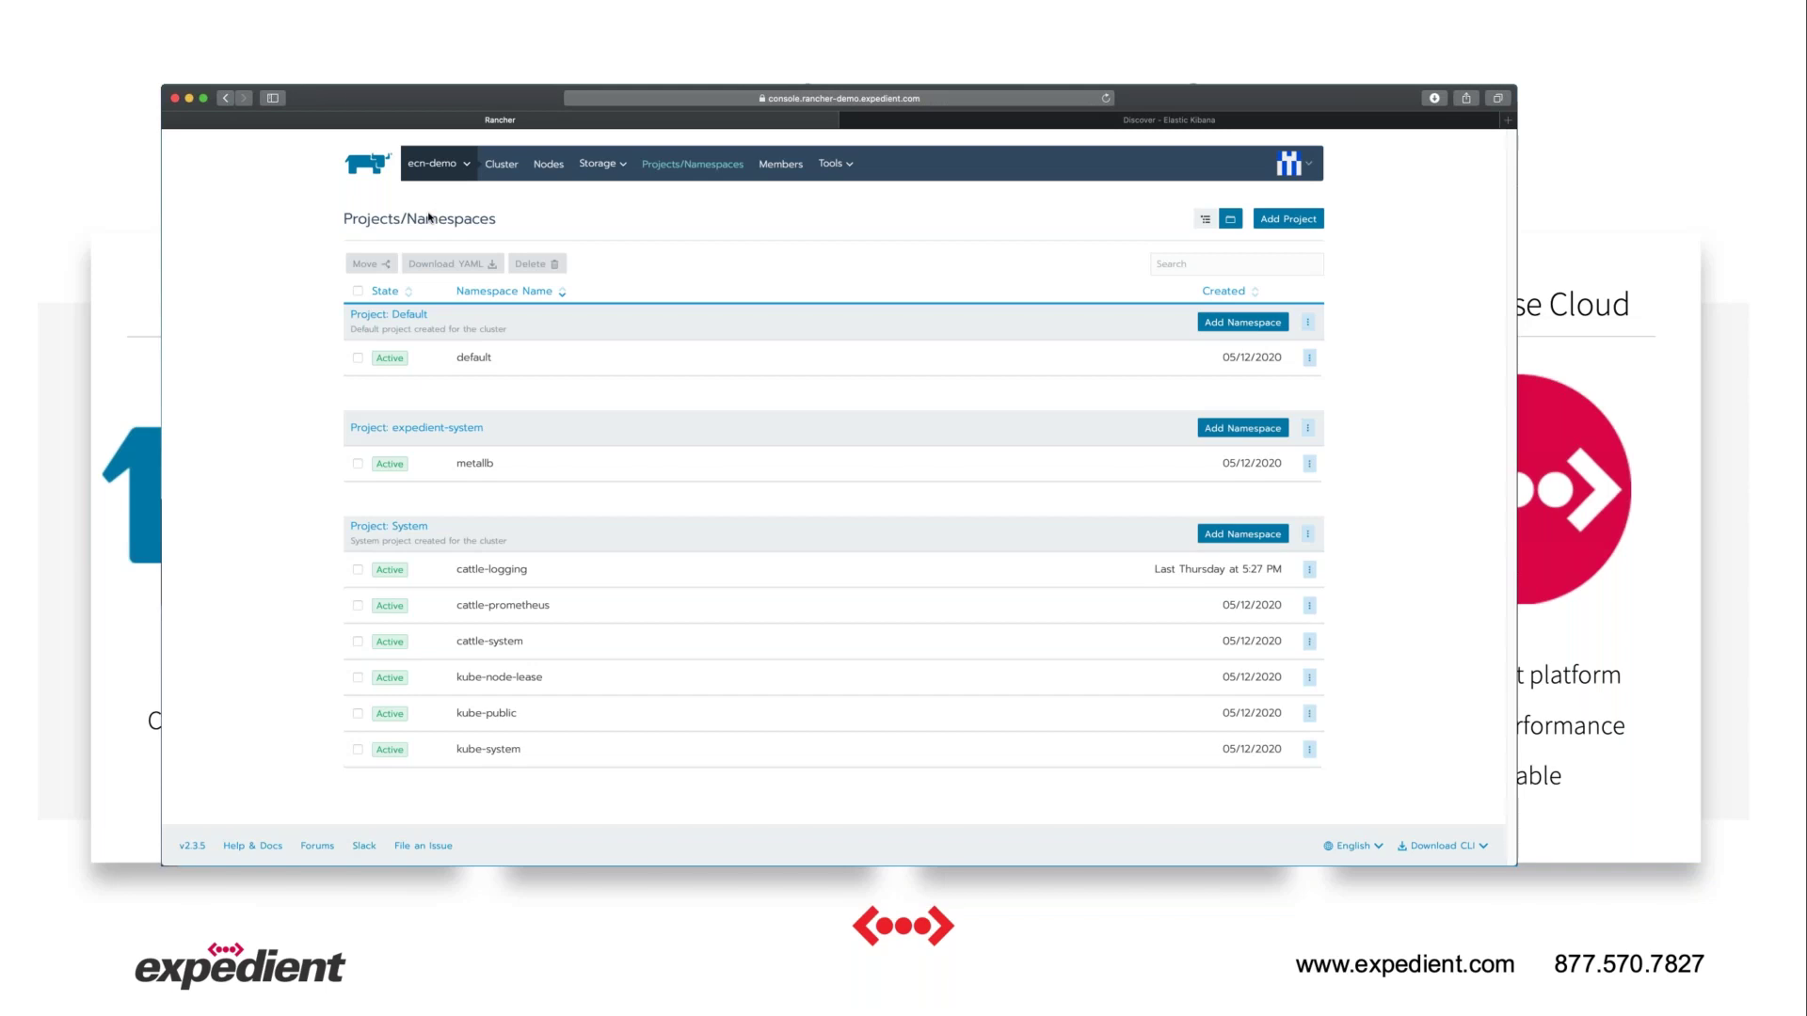
Open the empty Default project, then bring mysql-vol.yaml forward in VS Code.
{"action": "left_click", "coordinate": [424, 316]}
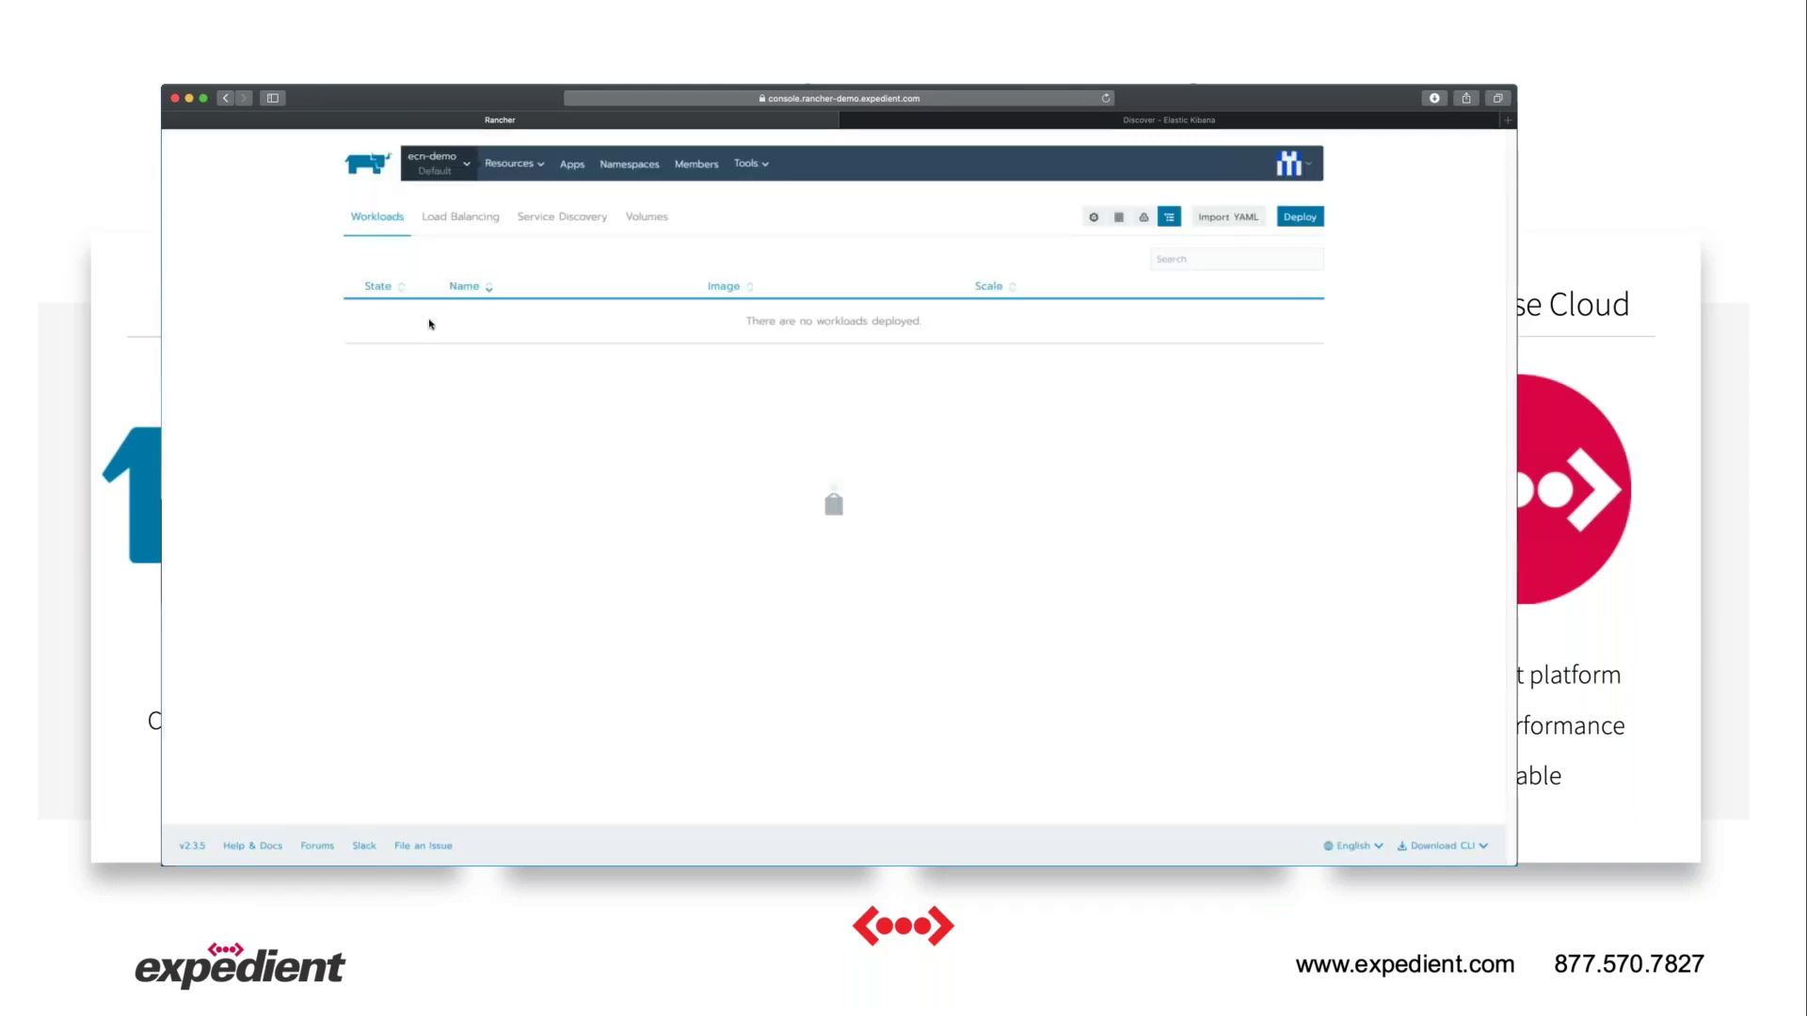
{"action": "key", "text": "super+Tab"}
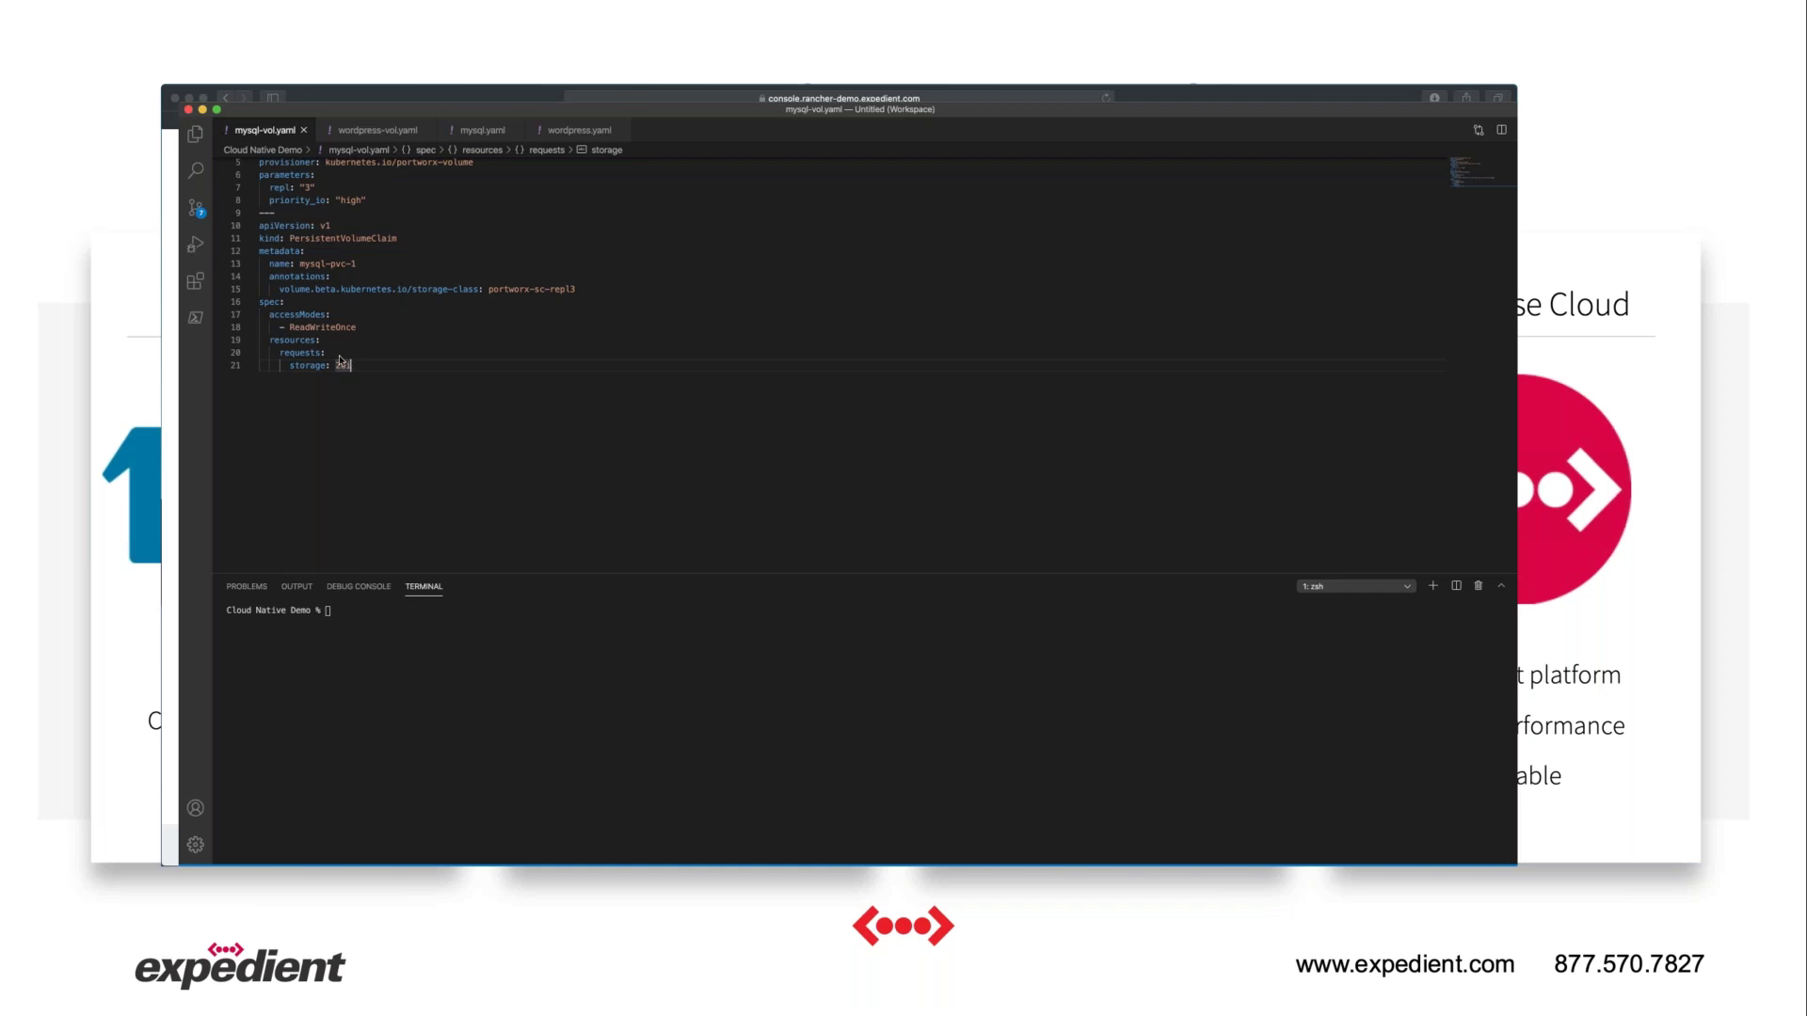
Run 'rancher kubectl apply -f mysql-vol.yaml' to create the mysql-pvc-1 claim.
{"action": "left_click", "coordinate": [381, 619]}
{"action": "type", "text": "rancher kubectl apply -f mysql-vol.yaml"}
{"action": "key", "text": "Return"}
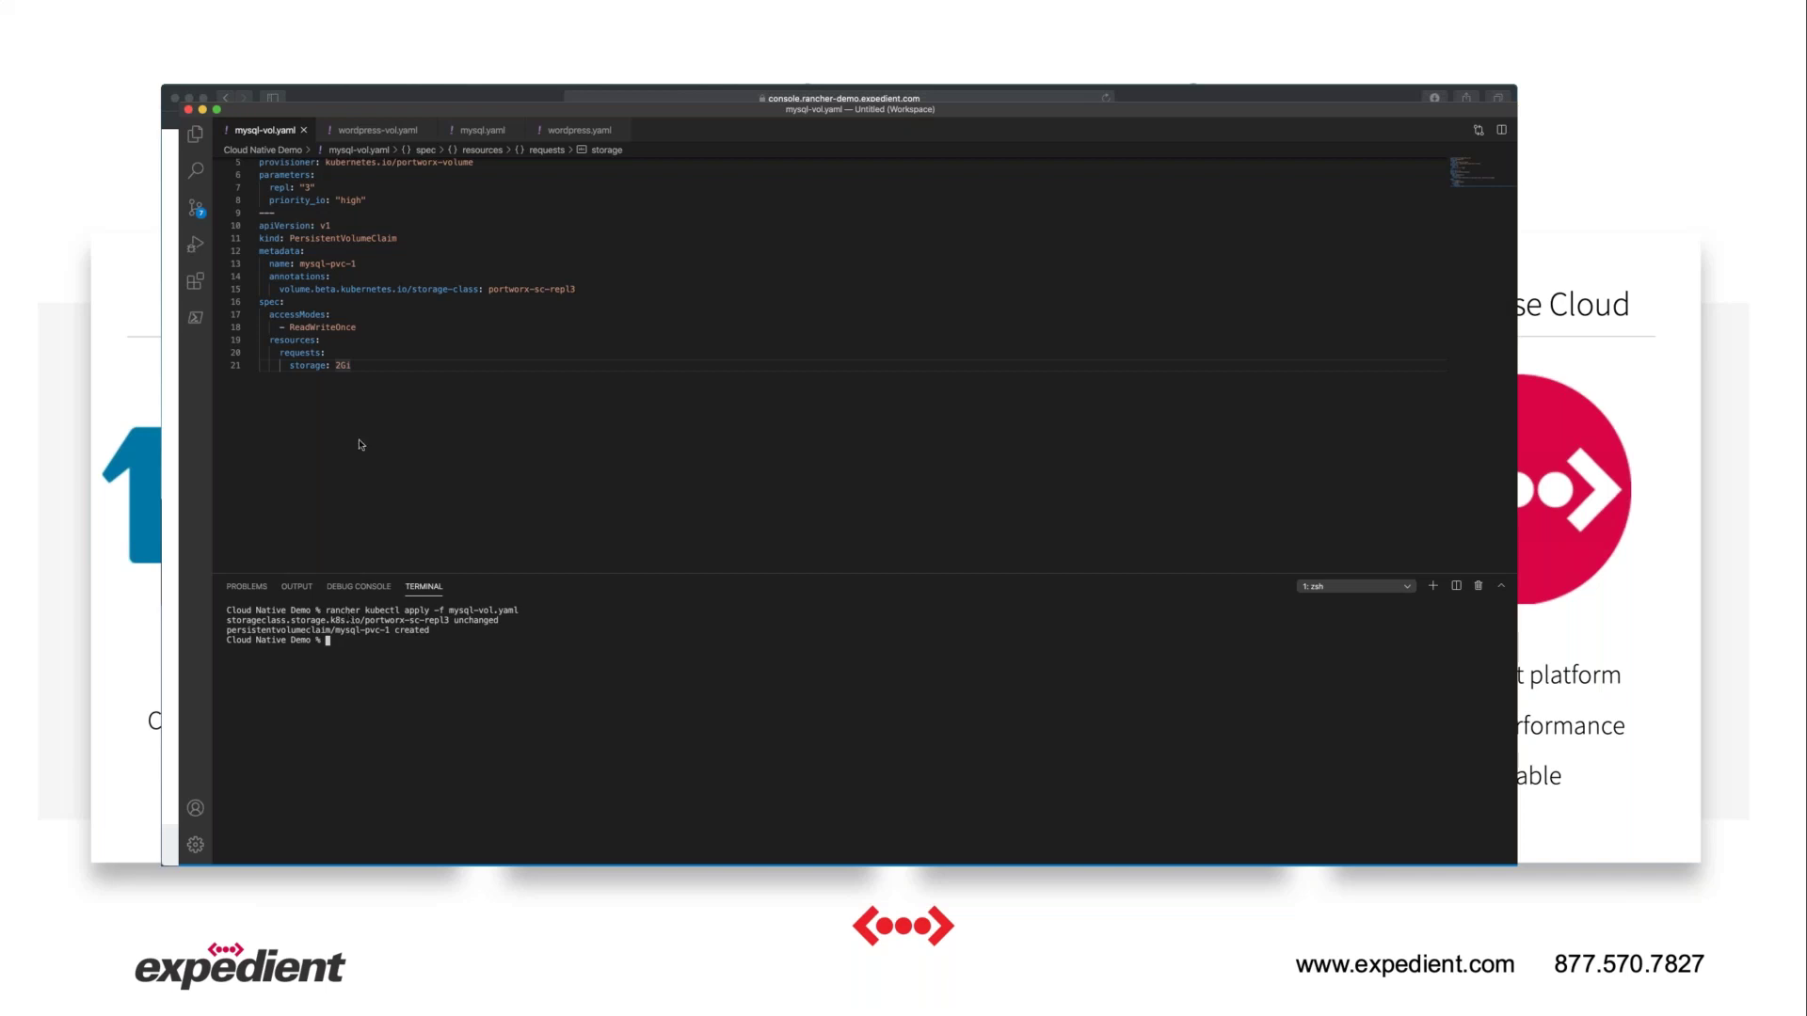
Open wordpress-vol.yaml and run 'rancher kubectl apply -f wordpress-vol.yaml' to create wp-pv-claim.
{"action": "left_click", "coordinate": [380, 132]}
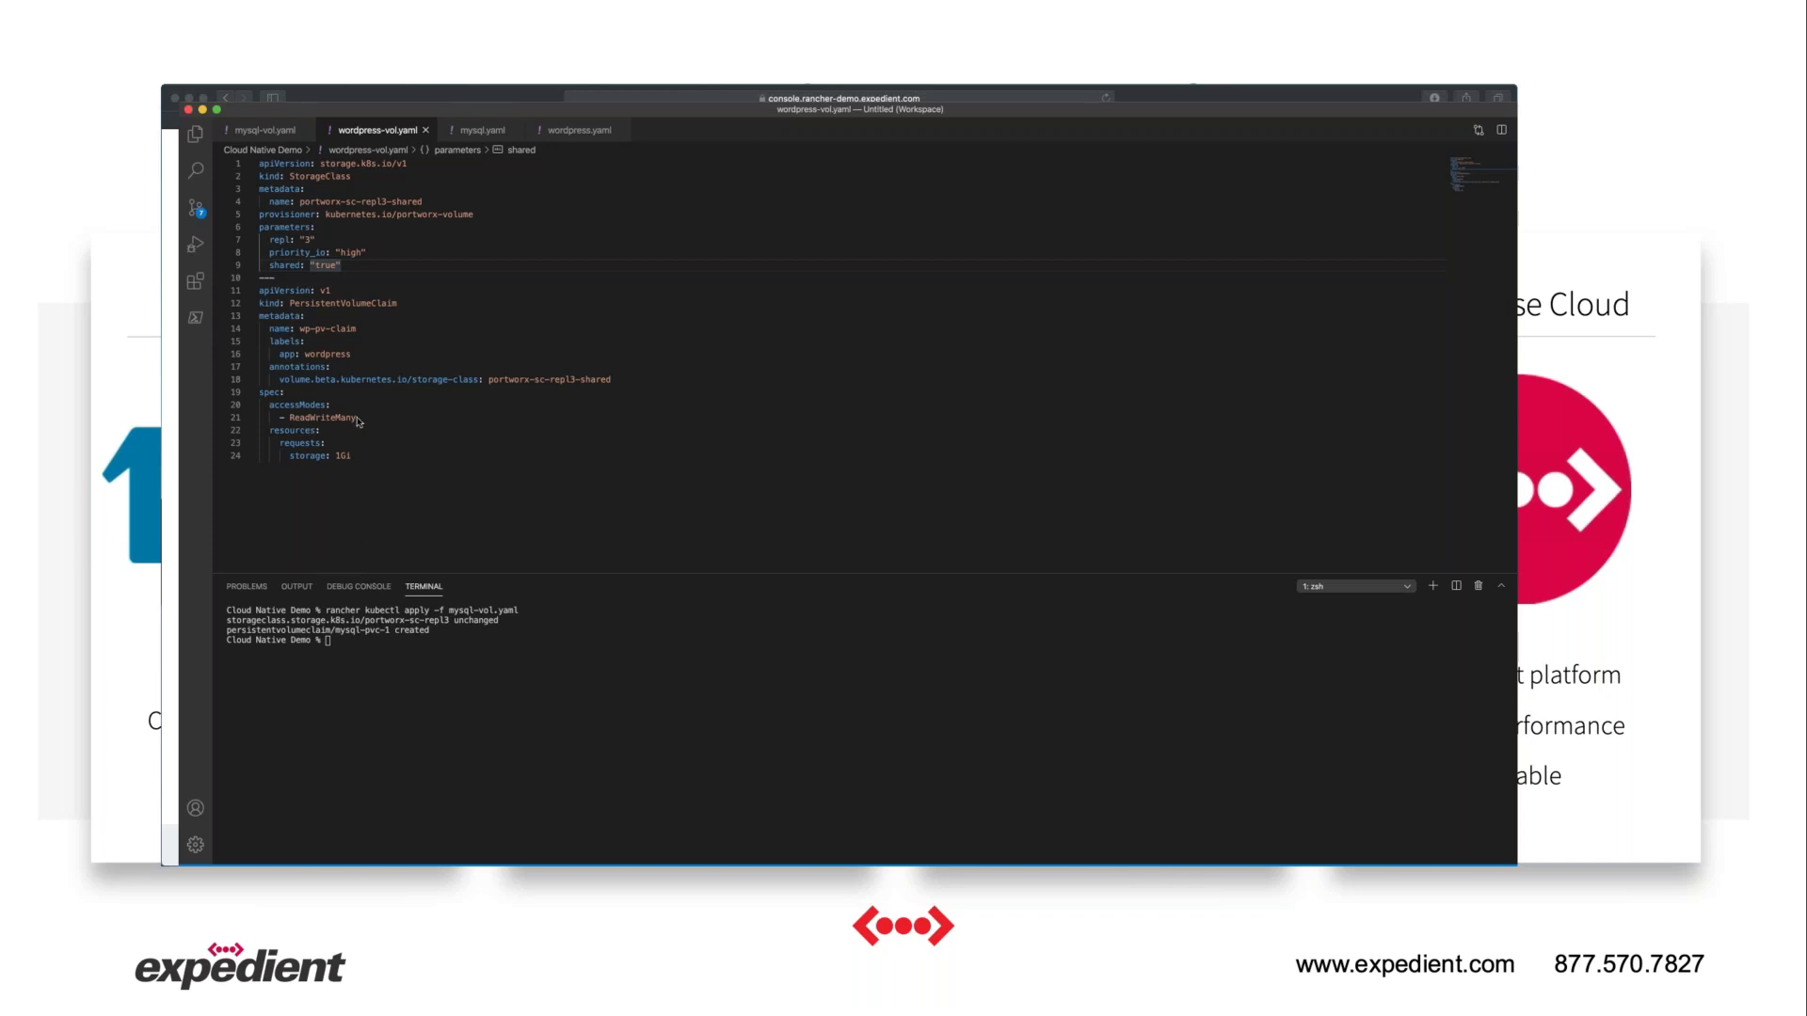
{"action": "left_click", "coordinate": [420, 633]}
{"action": "type", "text": "rancher kubectl apply -f wordpress-vol.yaml"}
{"action": "key", "text": "Return"}
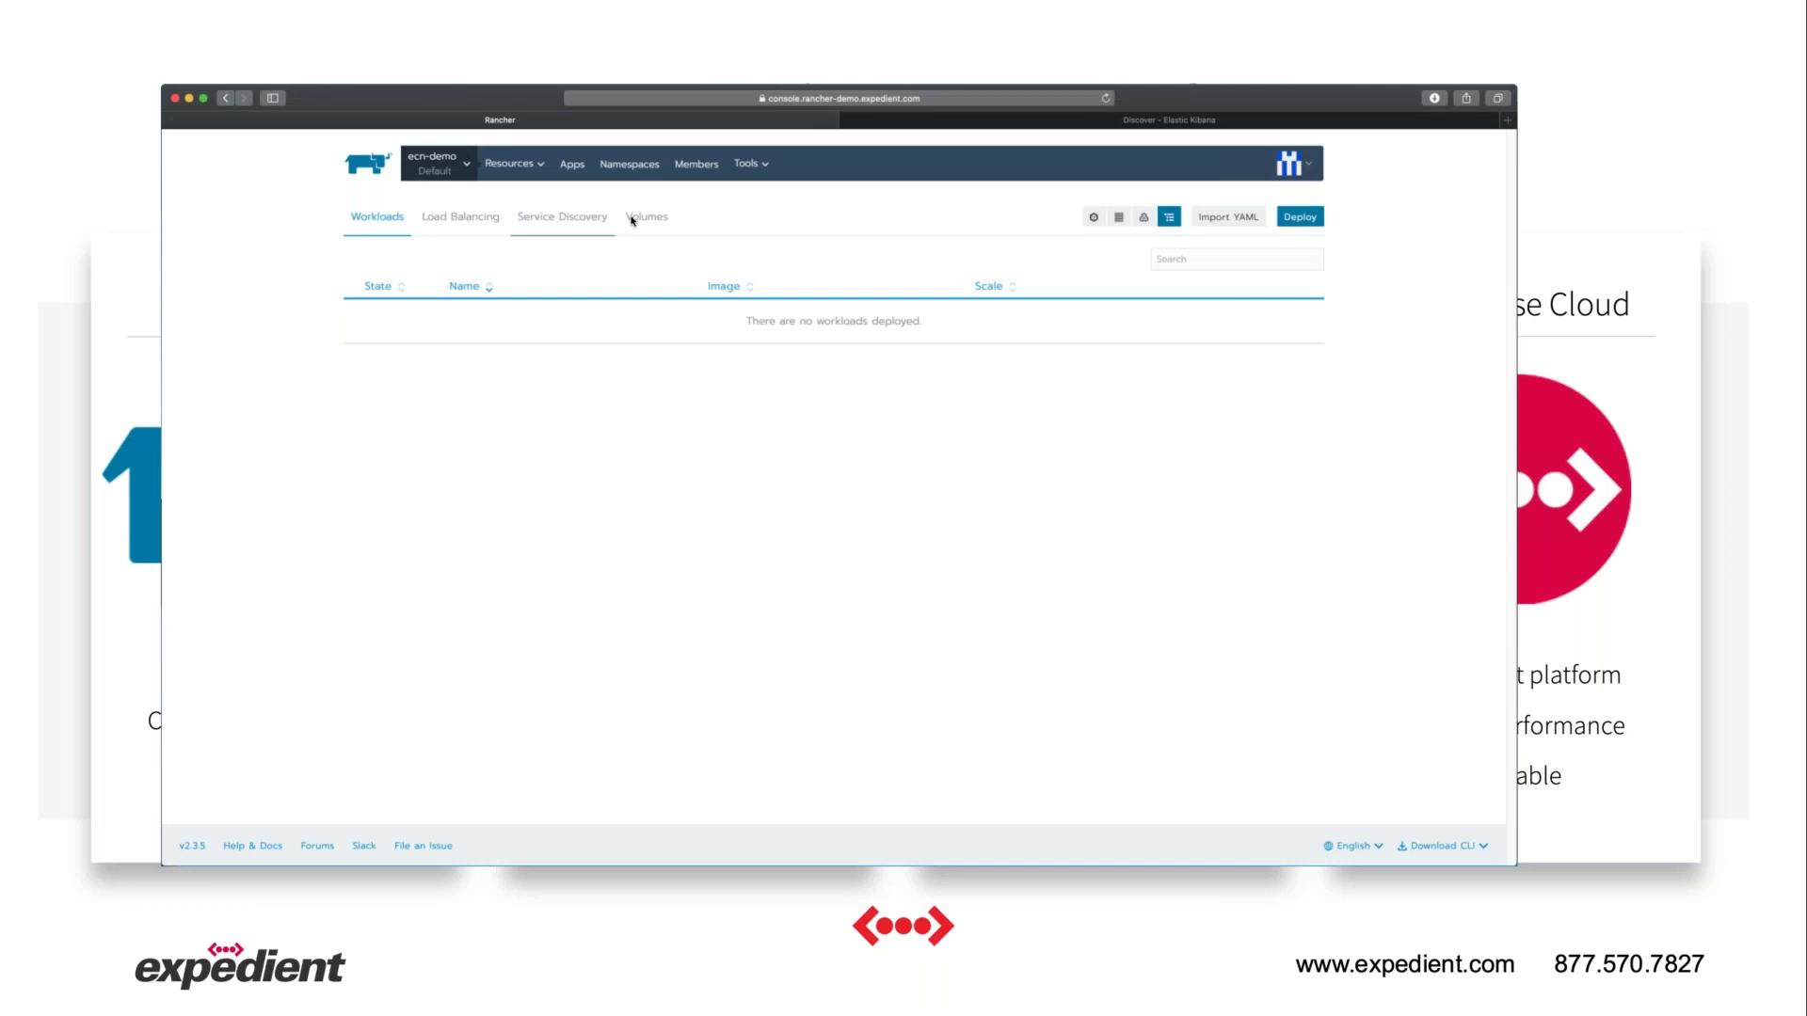
Confirm mysql-pvc-1 and wp-pv-claim are bound under Volumes, then open mysql.yaml.
{"action": "left_click", "coordinate": [630, 221]}
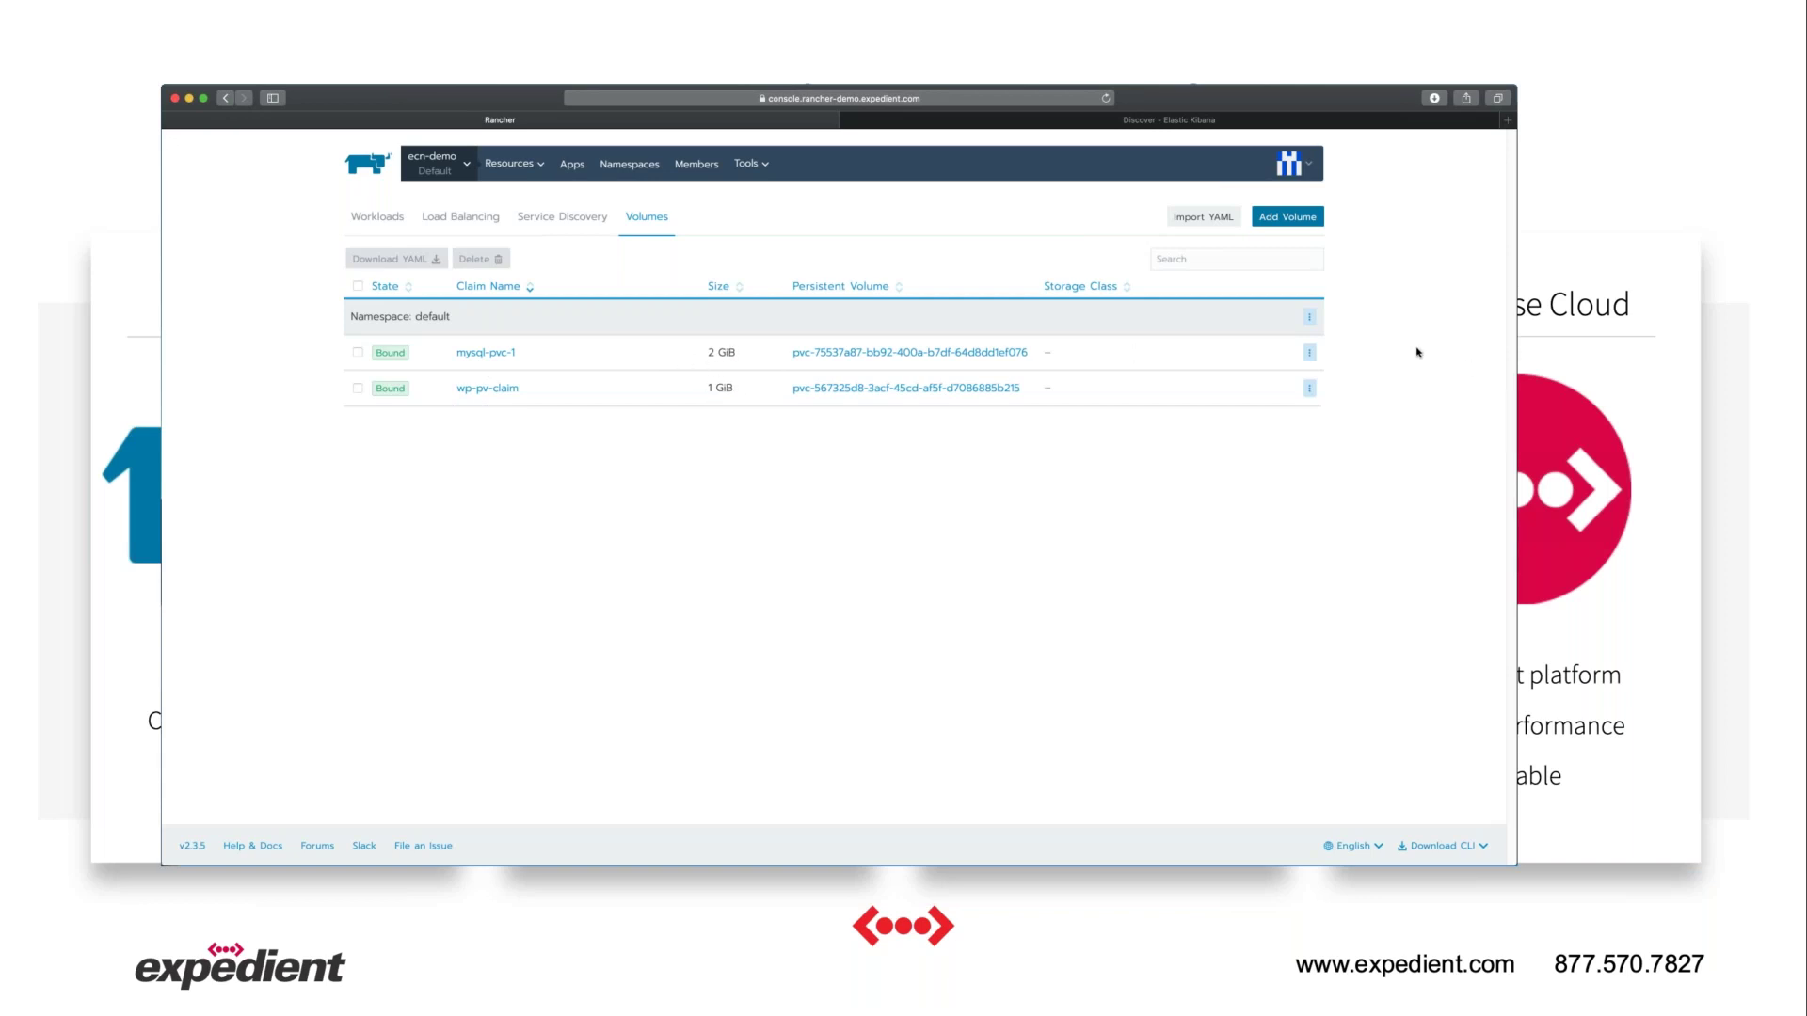
{"action": "key", "text": "super+Tab"}
{"action": "left_click", "coordinate": [457, 131]}
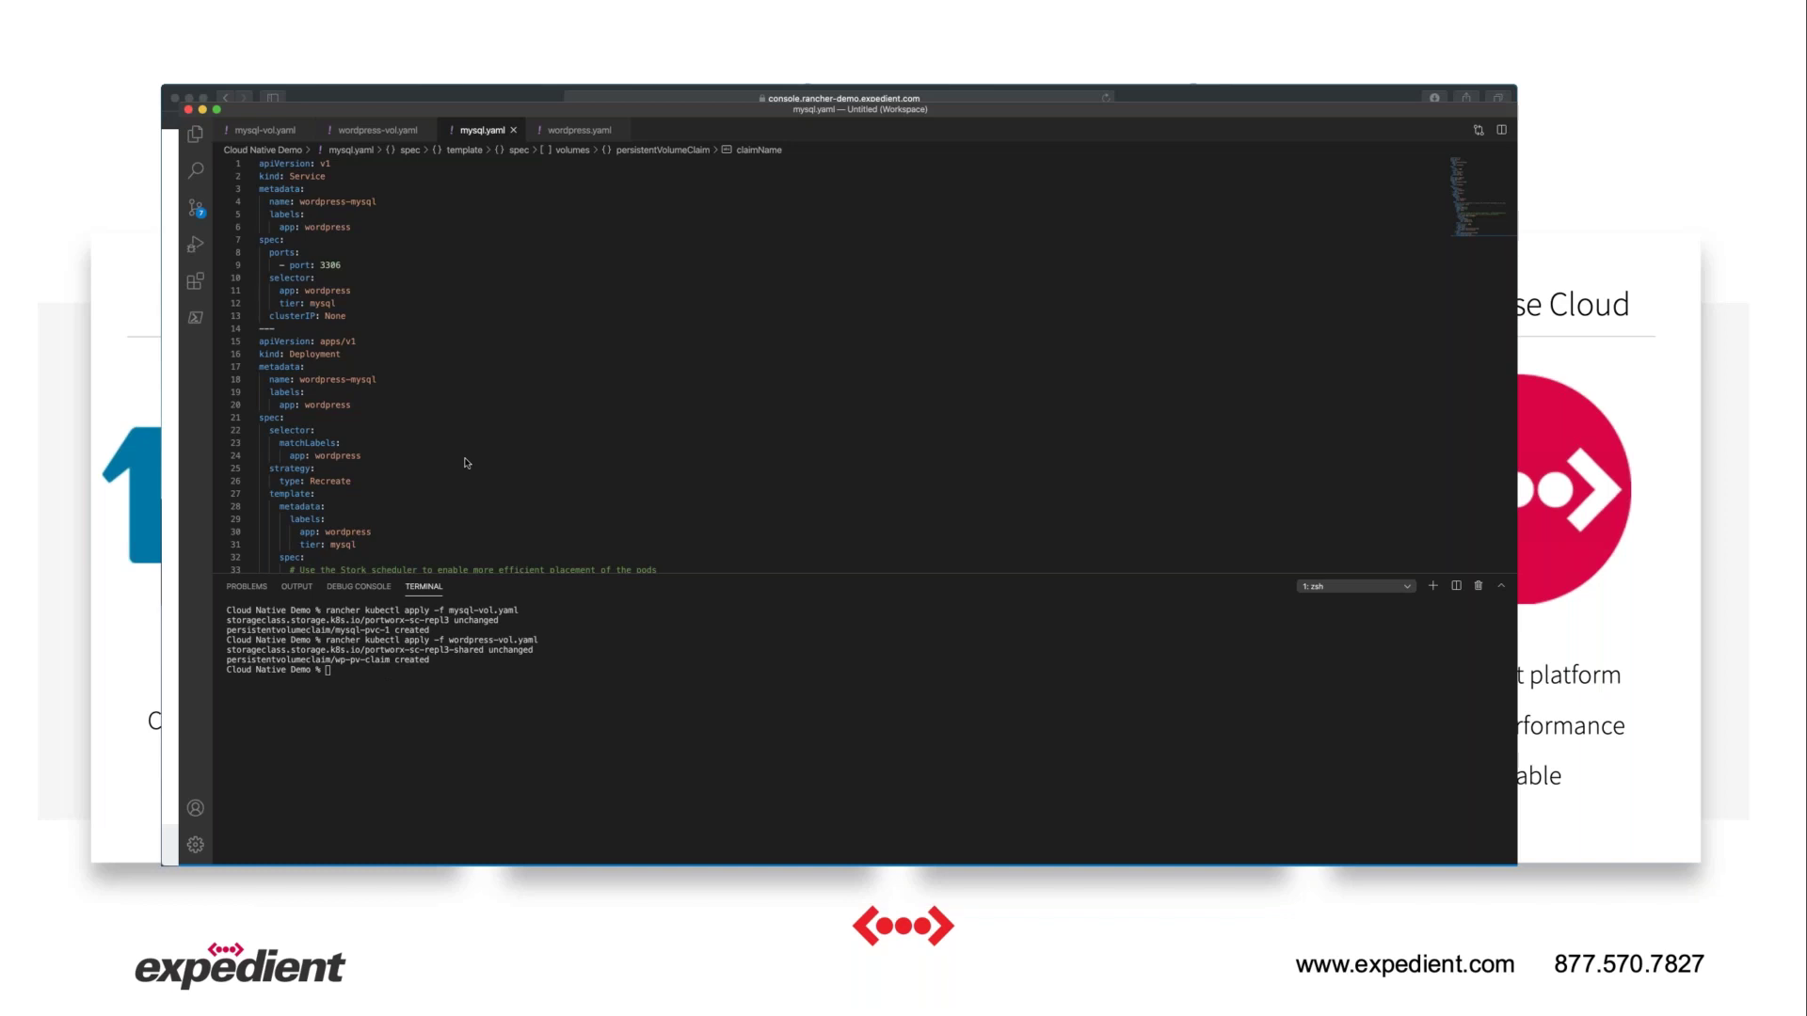
Apply mysql.yaml to create the wordpress-mysql deployment and check Rancher's workloads.
{"action": "type", "text": "rancher kubectl apply -f mysql.yaml"}
{"action": "key", "text": "Return"}
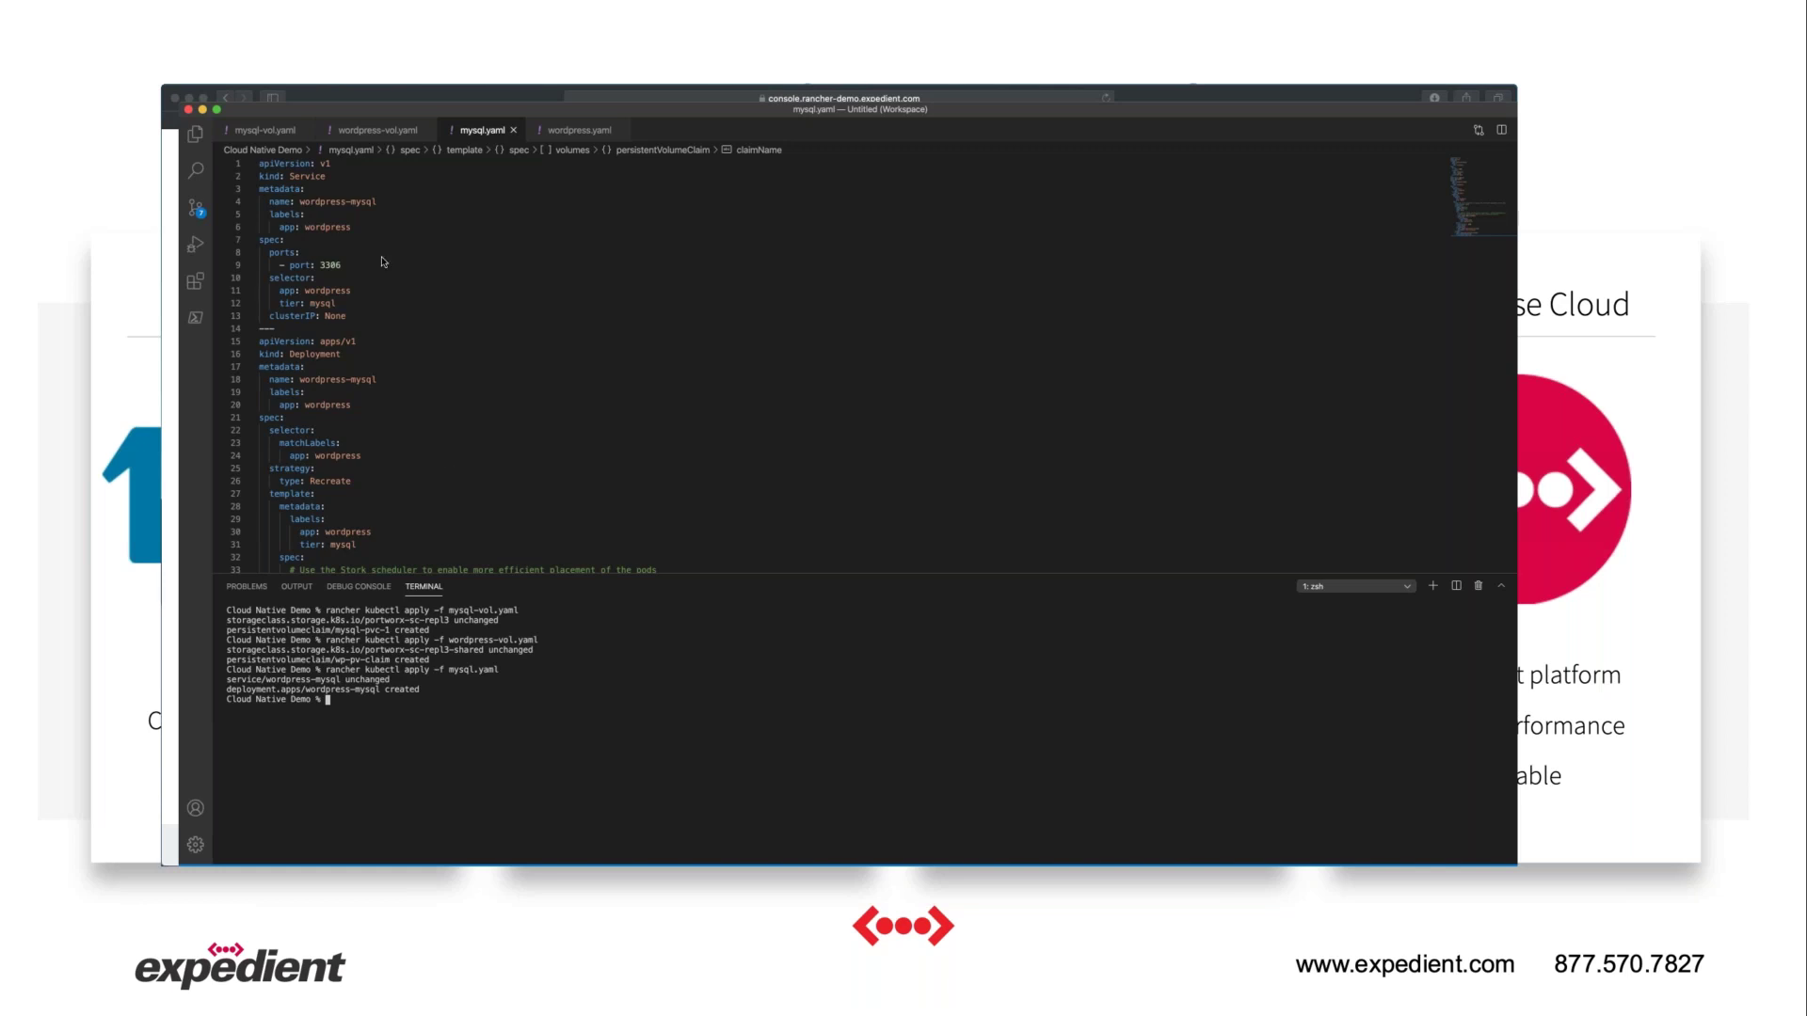
{"action": "left_click", "coordinate": [363, 93]}
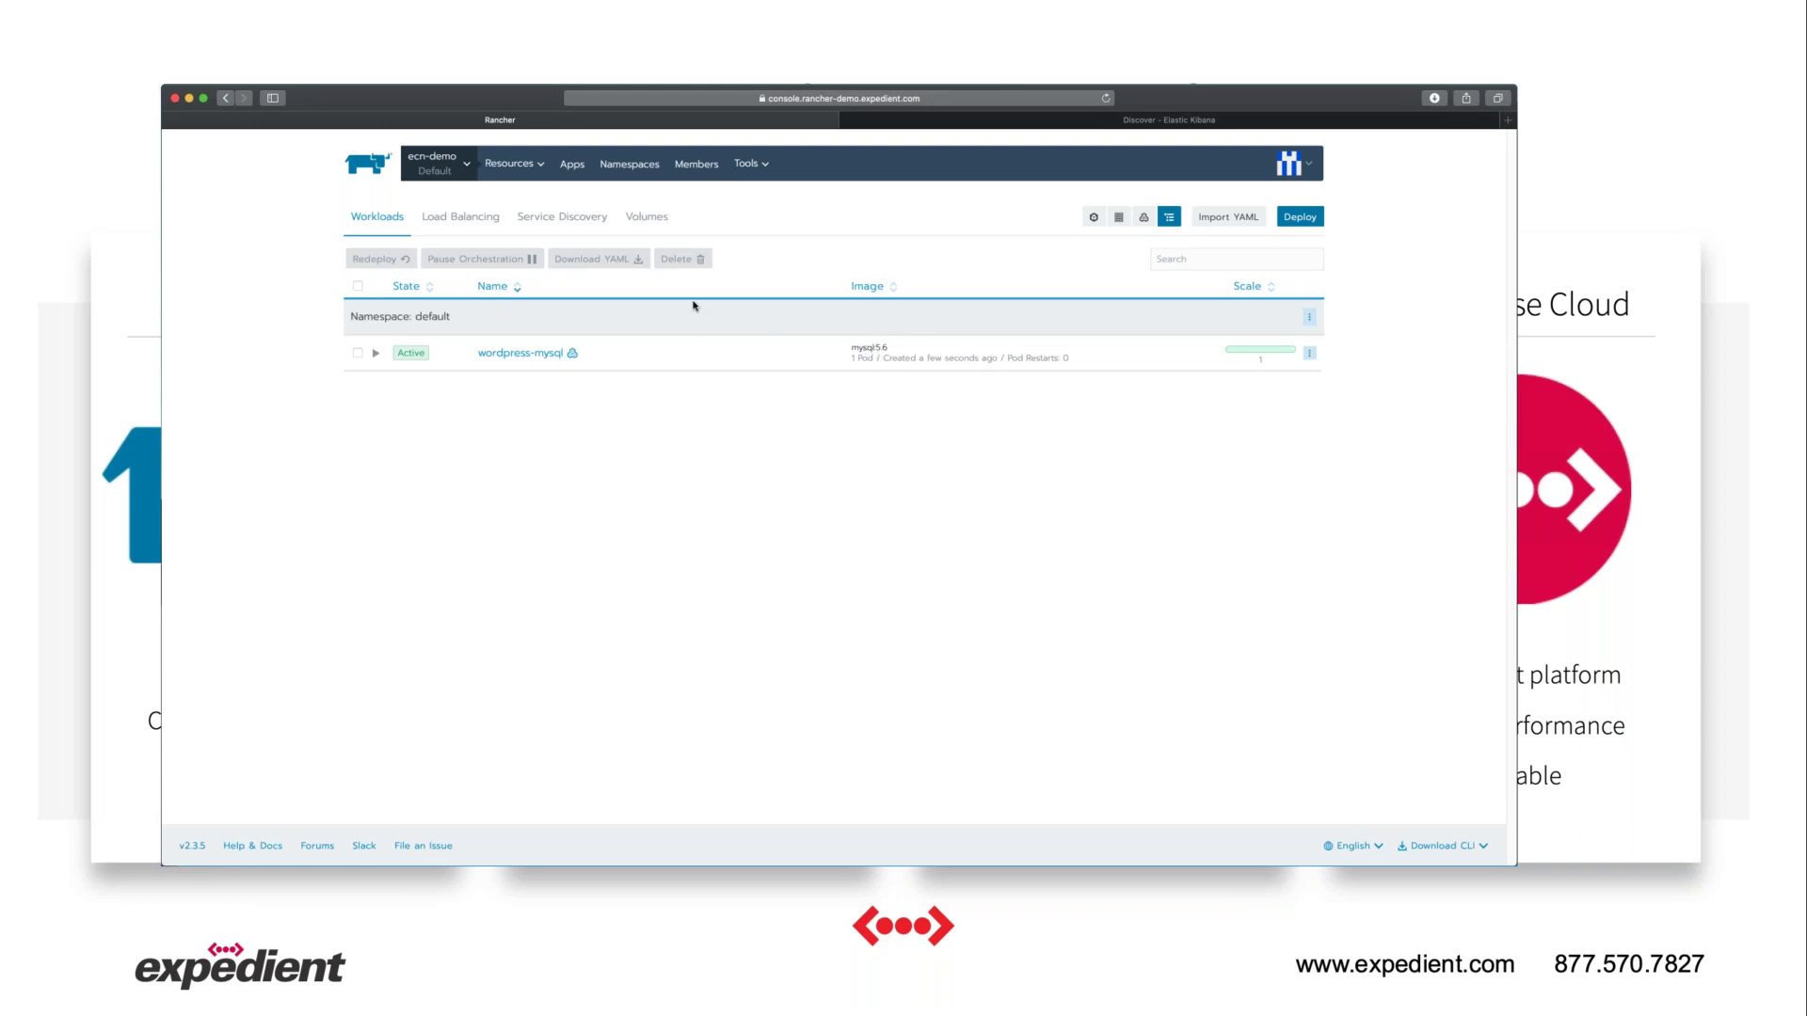
Bring up wordpress.yaml, deploying 3 replicas of wordpress:4.8-apache, beside the terminal.
{"action": "key", "text": "super+Tab"}
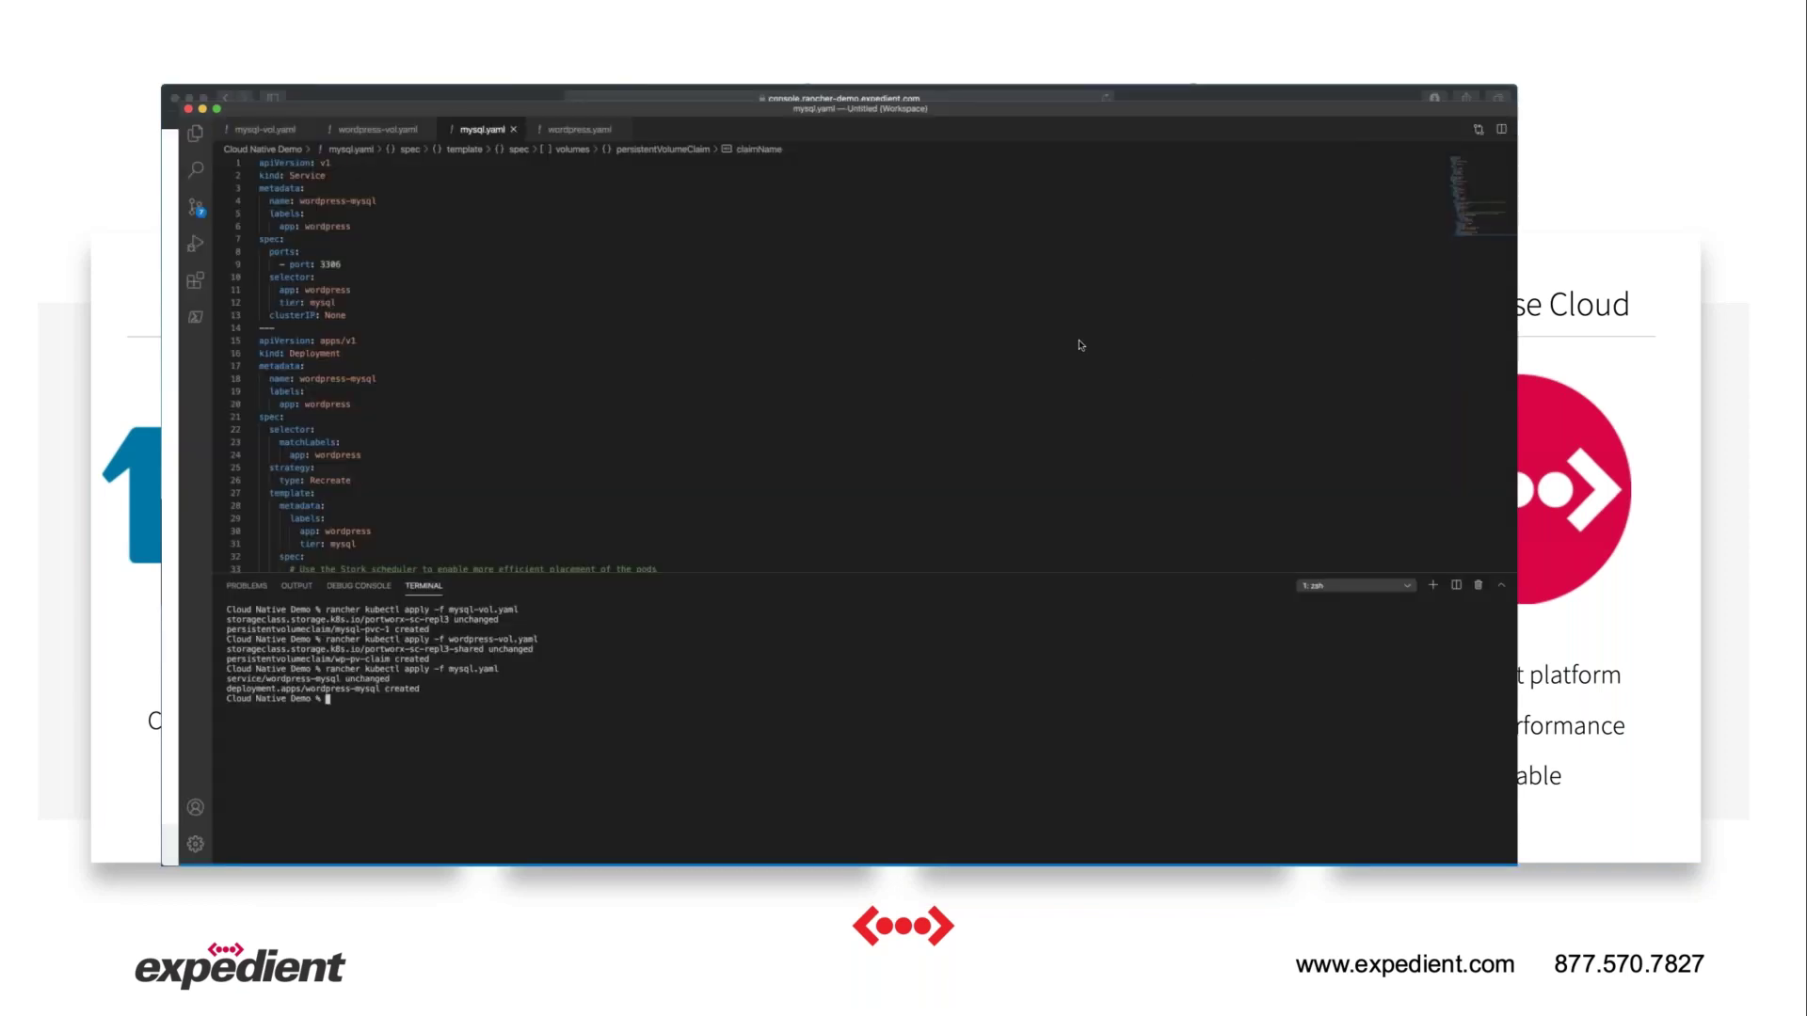
{"action": "left_click", "coordinate": [579, 130]}
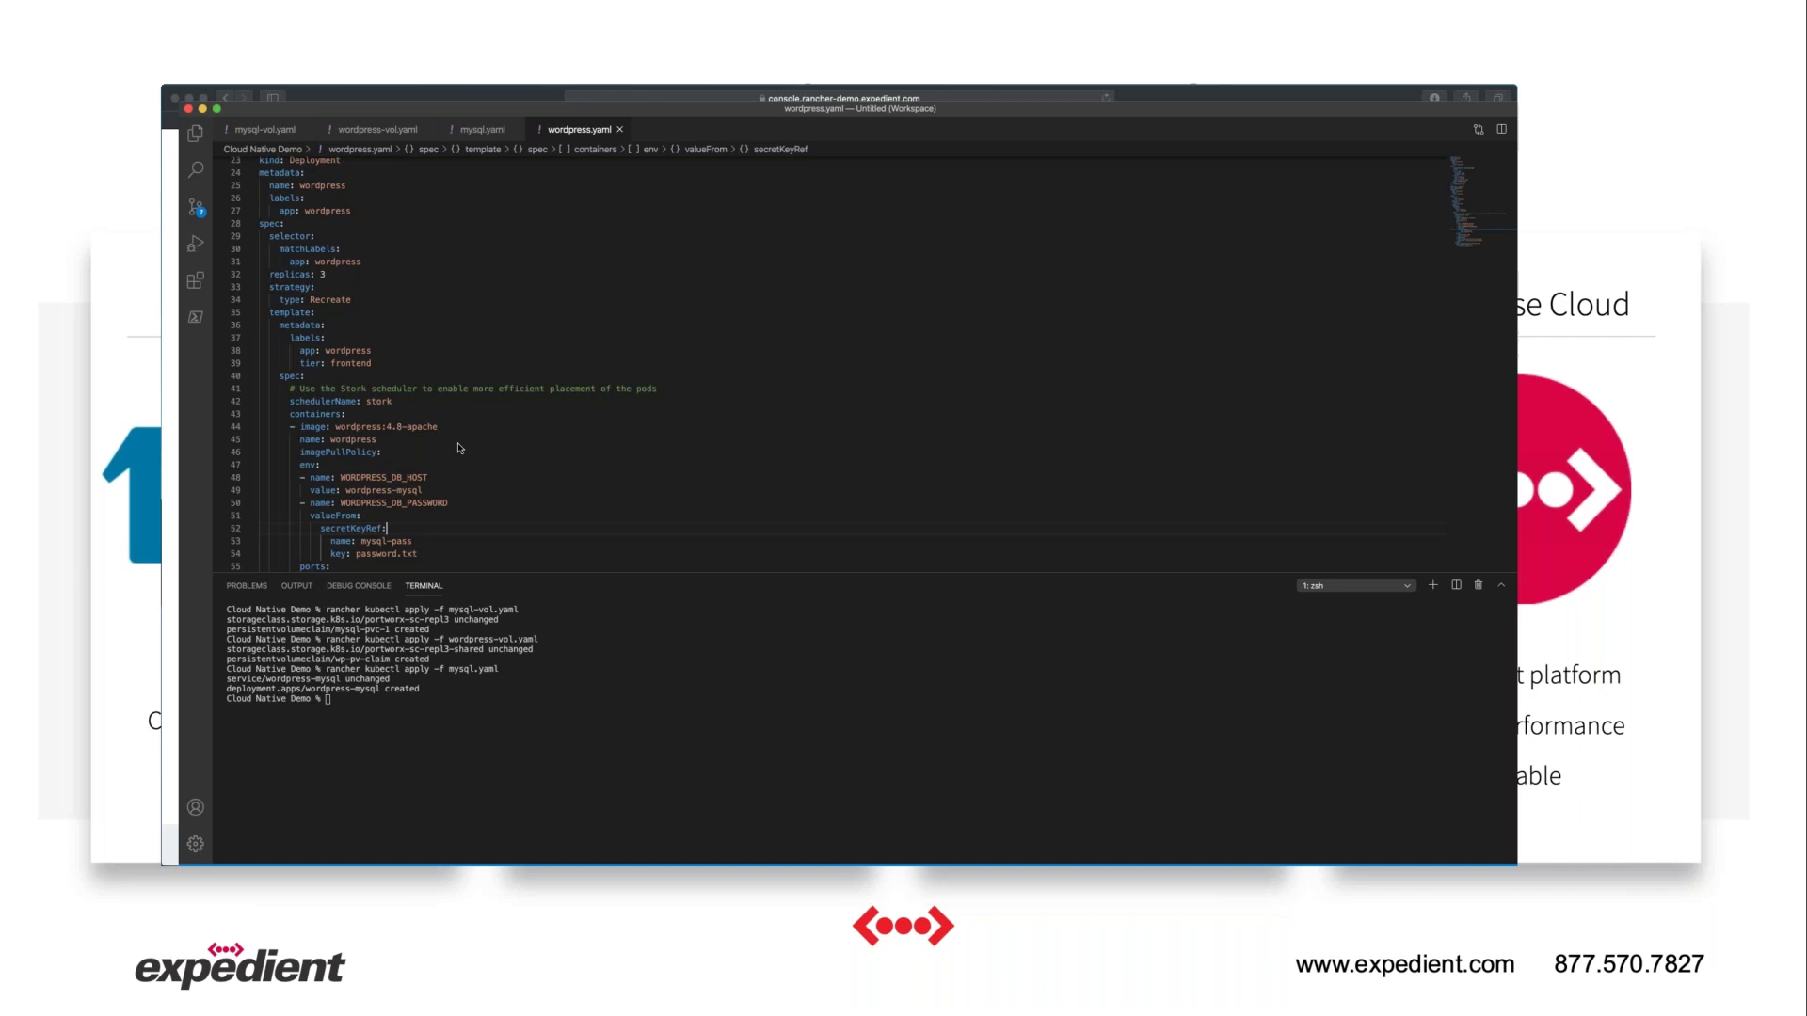
Run 'rancher kubectl apply -f wordpress.yaml' to deploy WordPress, then return to the browser.
{"action": "type", "text": "rancher kubectl"}
{"action": "type", "text": "apply -f wordpress.yaml"}
{"action": "key", "text": "Return"}
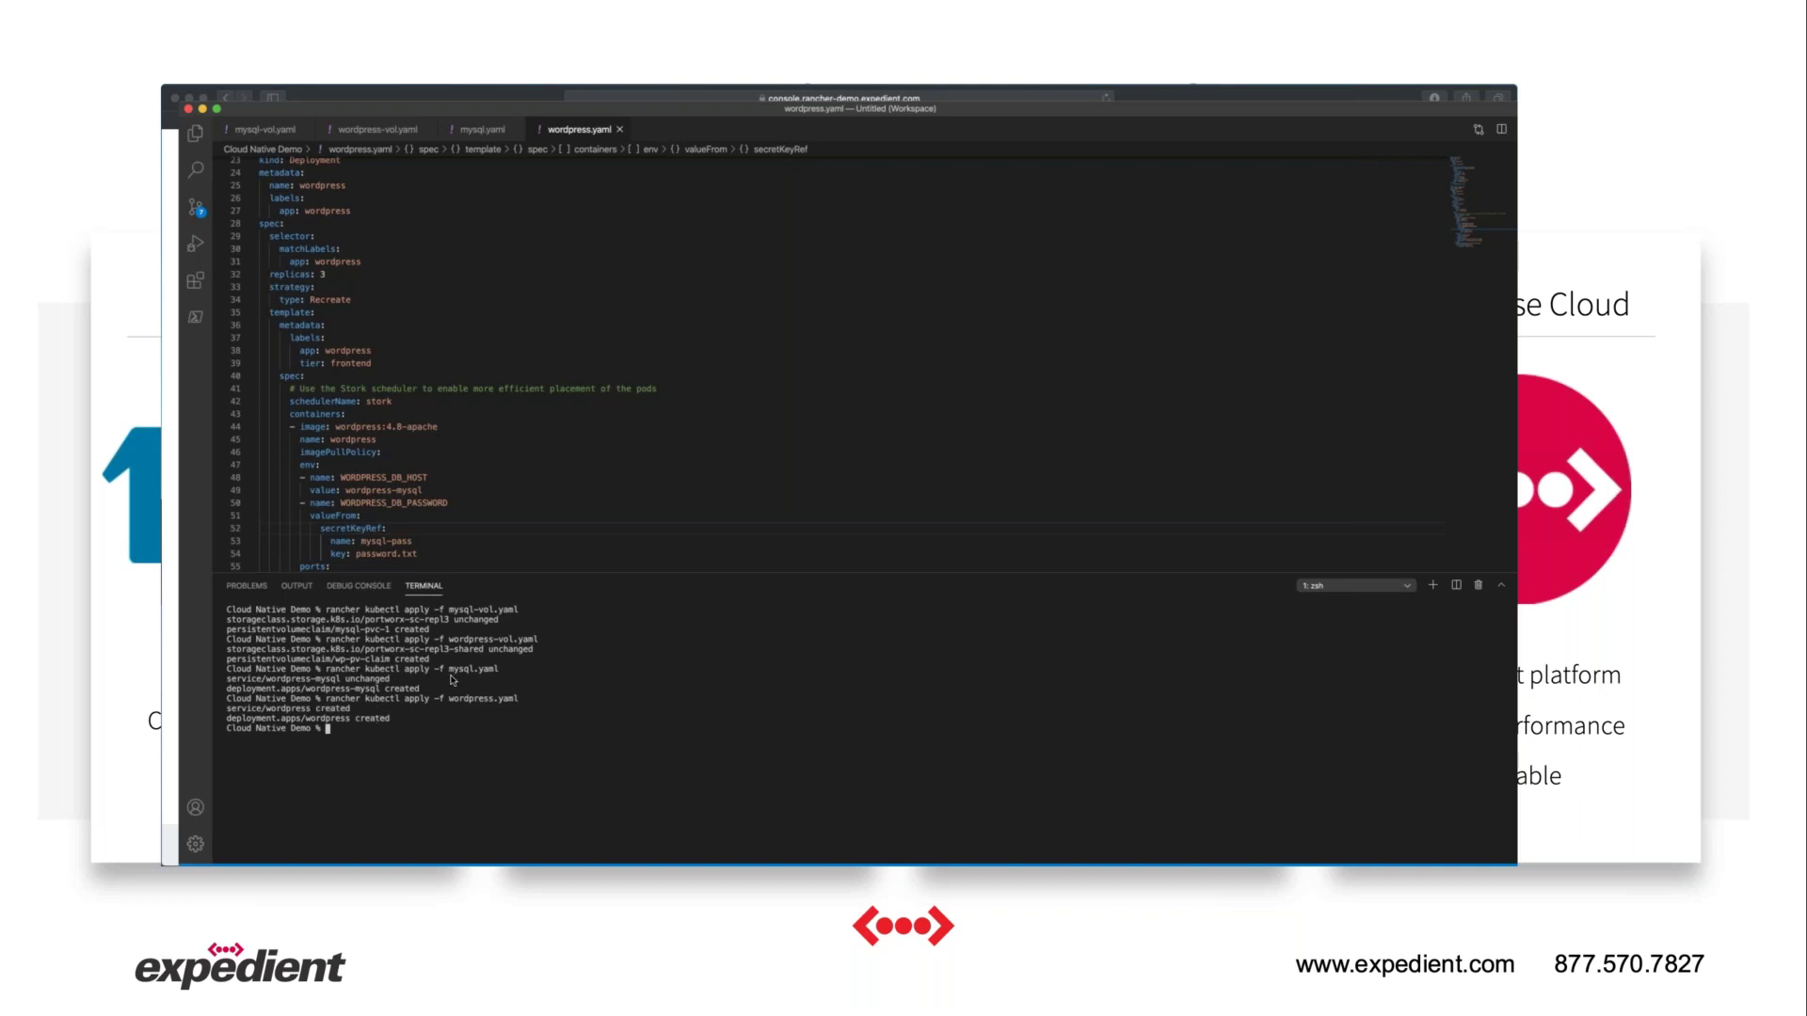
{"action": "key", "text": "super+Tab"}
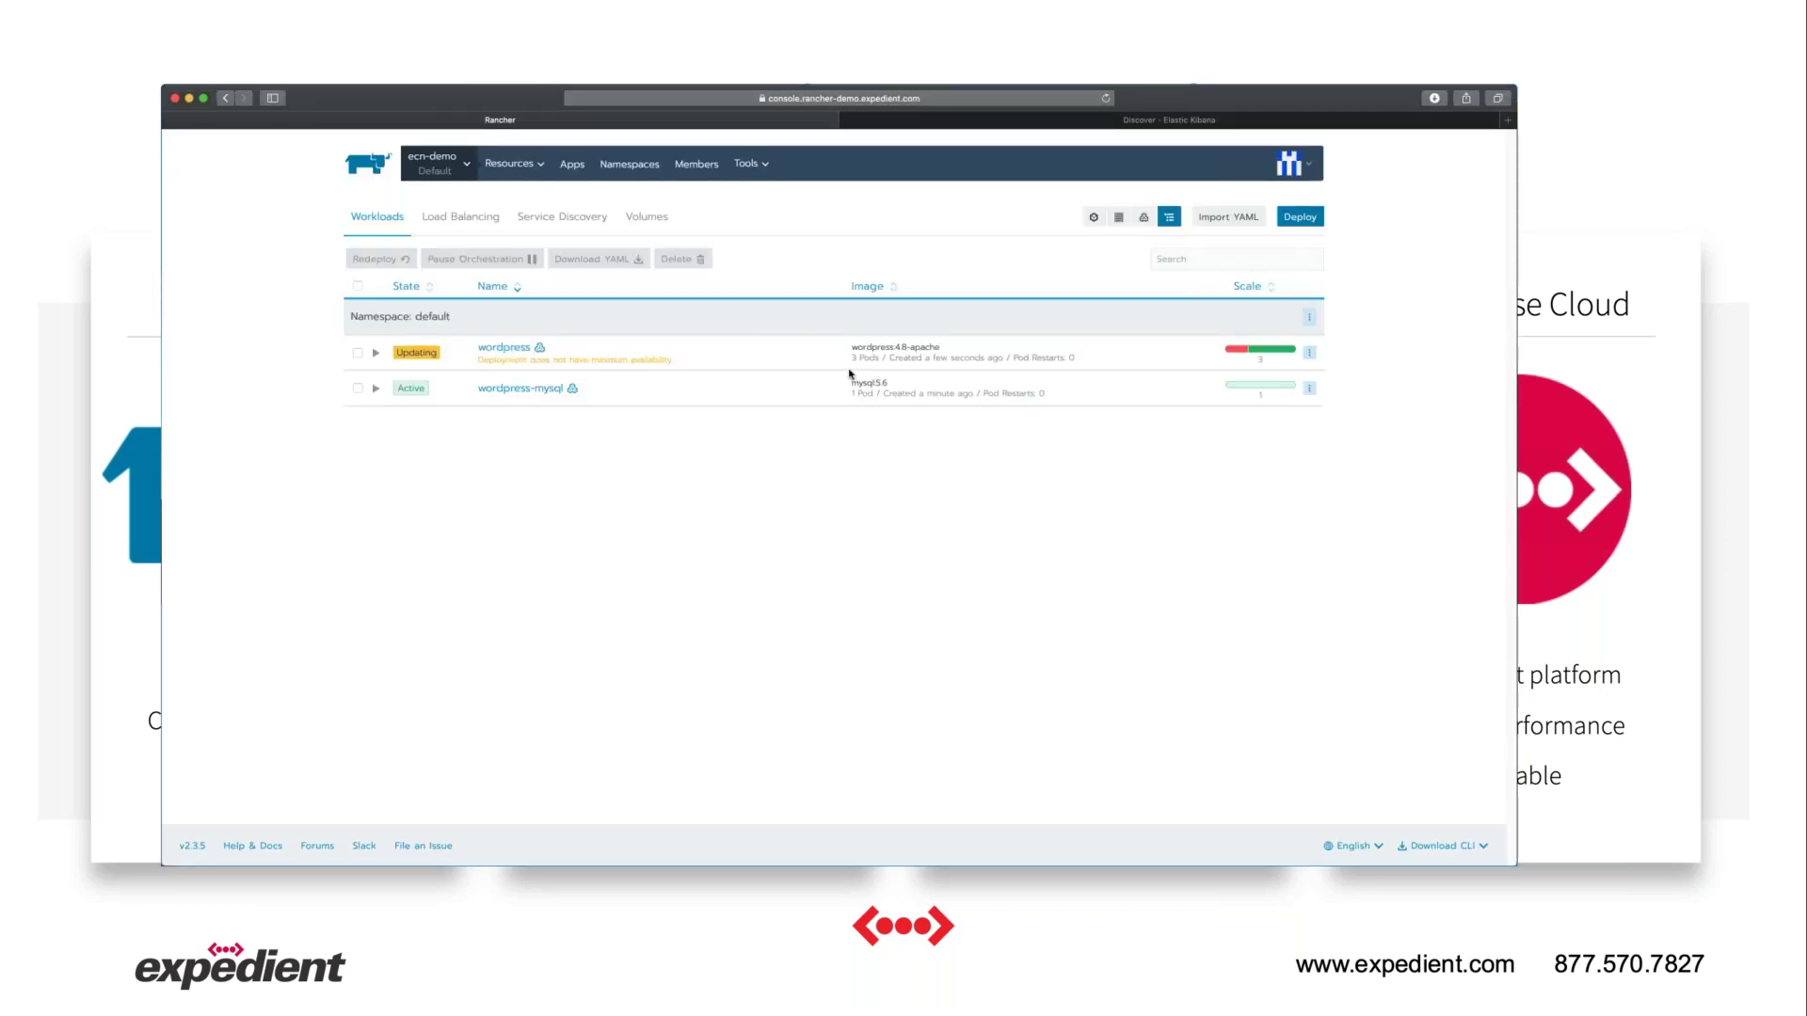
Load wp.virtualpotholes.com in a new tab and continue setup in English.
{"action": "left_click", "coordinate": [1506, 120]}
{"action": "type", "text": "wp.virtualpotholes.com"}
{"action": "key", "text": "Return"}
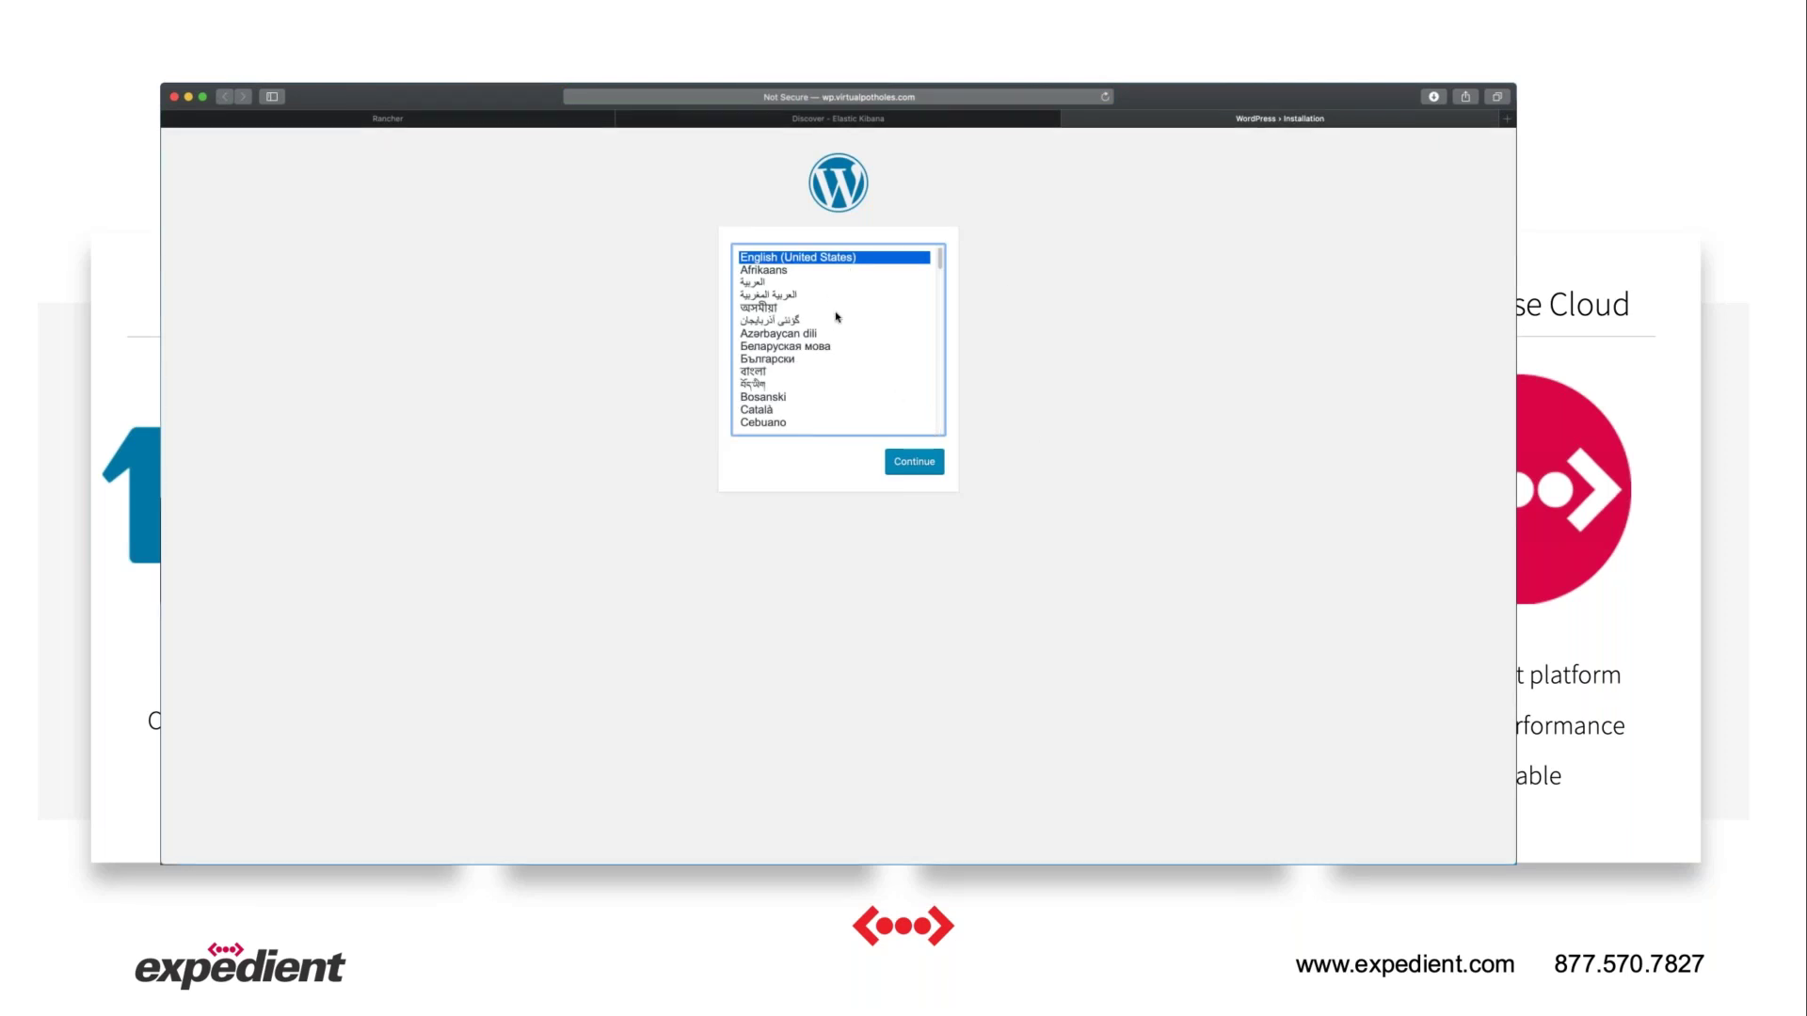
{"action": "left_click", "coordinate": [932, 467]}
Install WordPress as 'Expedient's Cloud Native Blog' with user admin, a password and an admin e-mail.
{"action": "type", "text": "Expedient's Cloud Native Blog"}
{"action": "key", "text": "Tab"}
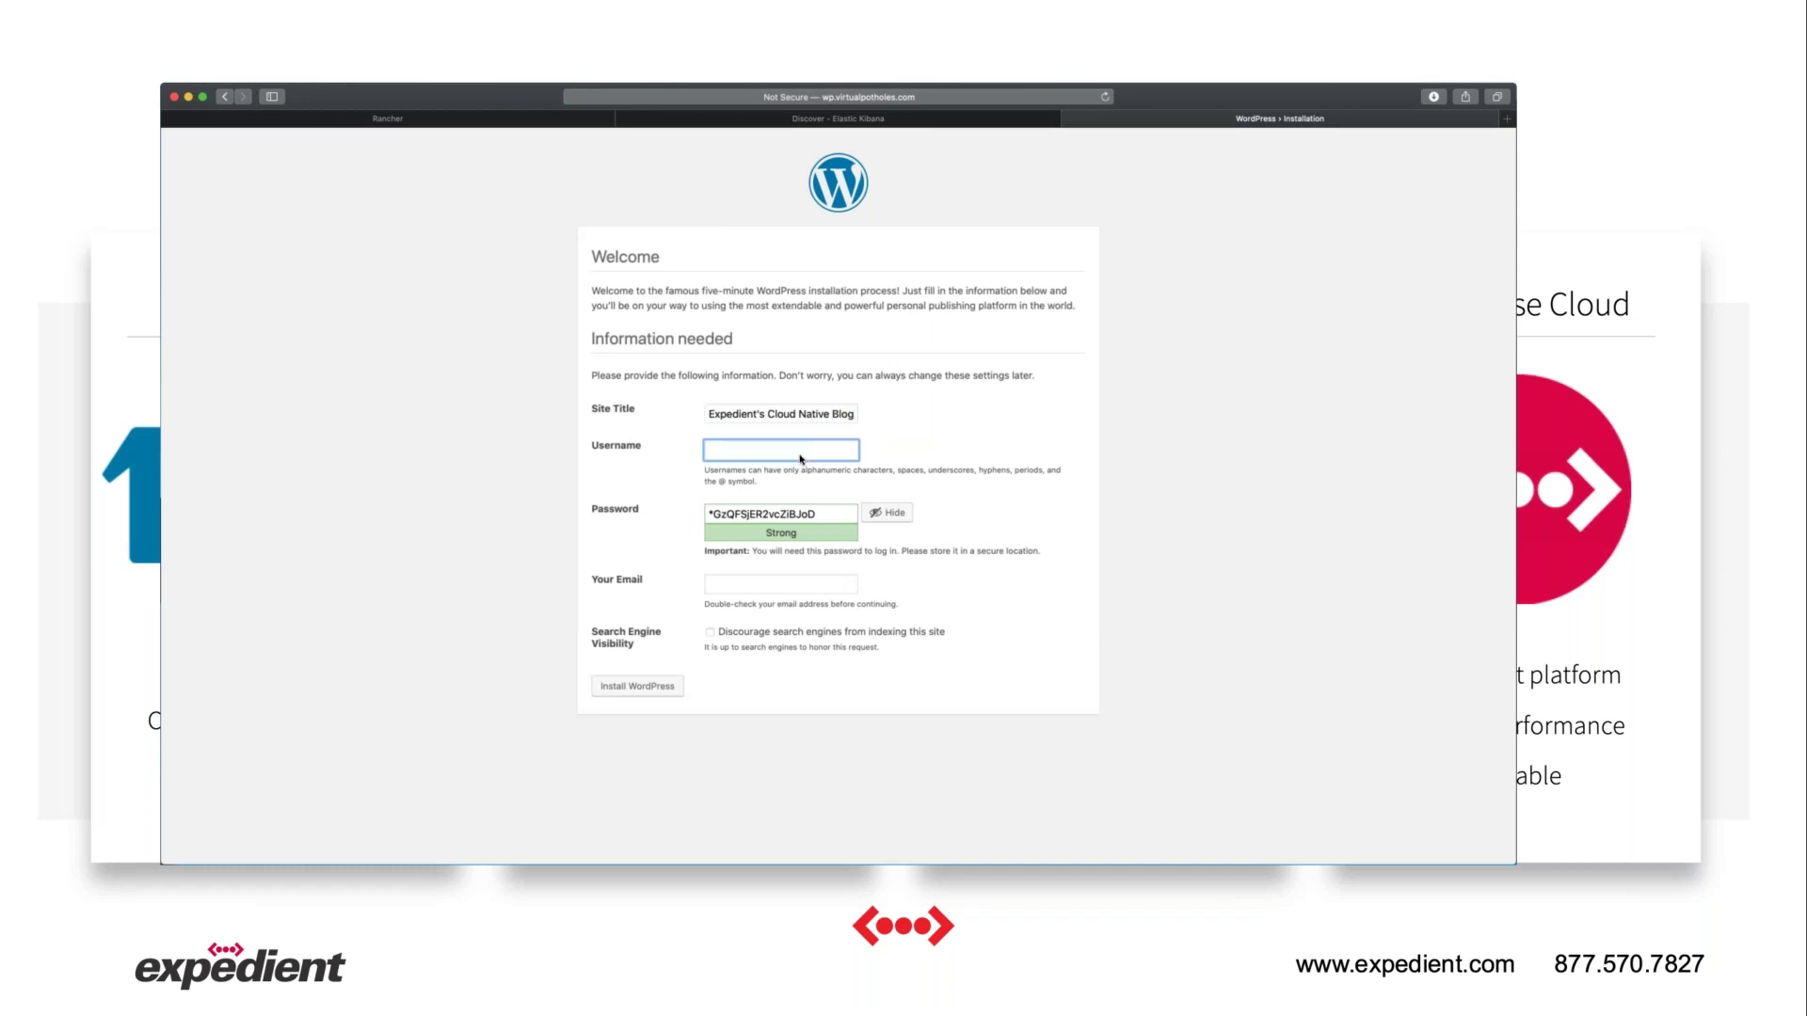
{"action": "type", "text": "admin"}
{"action": "key", "text": "Tab"}
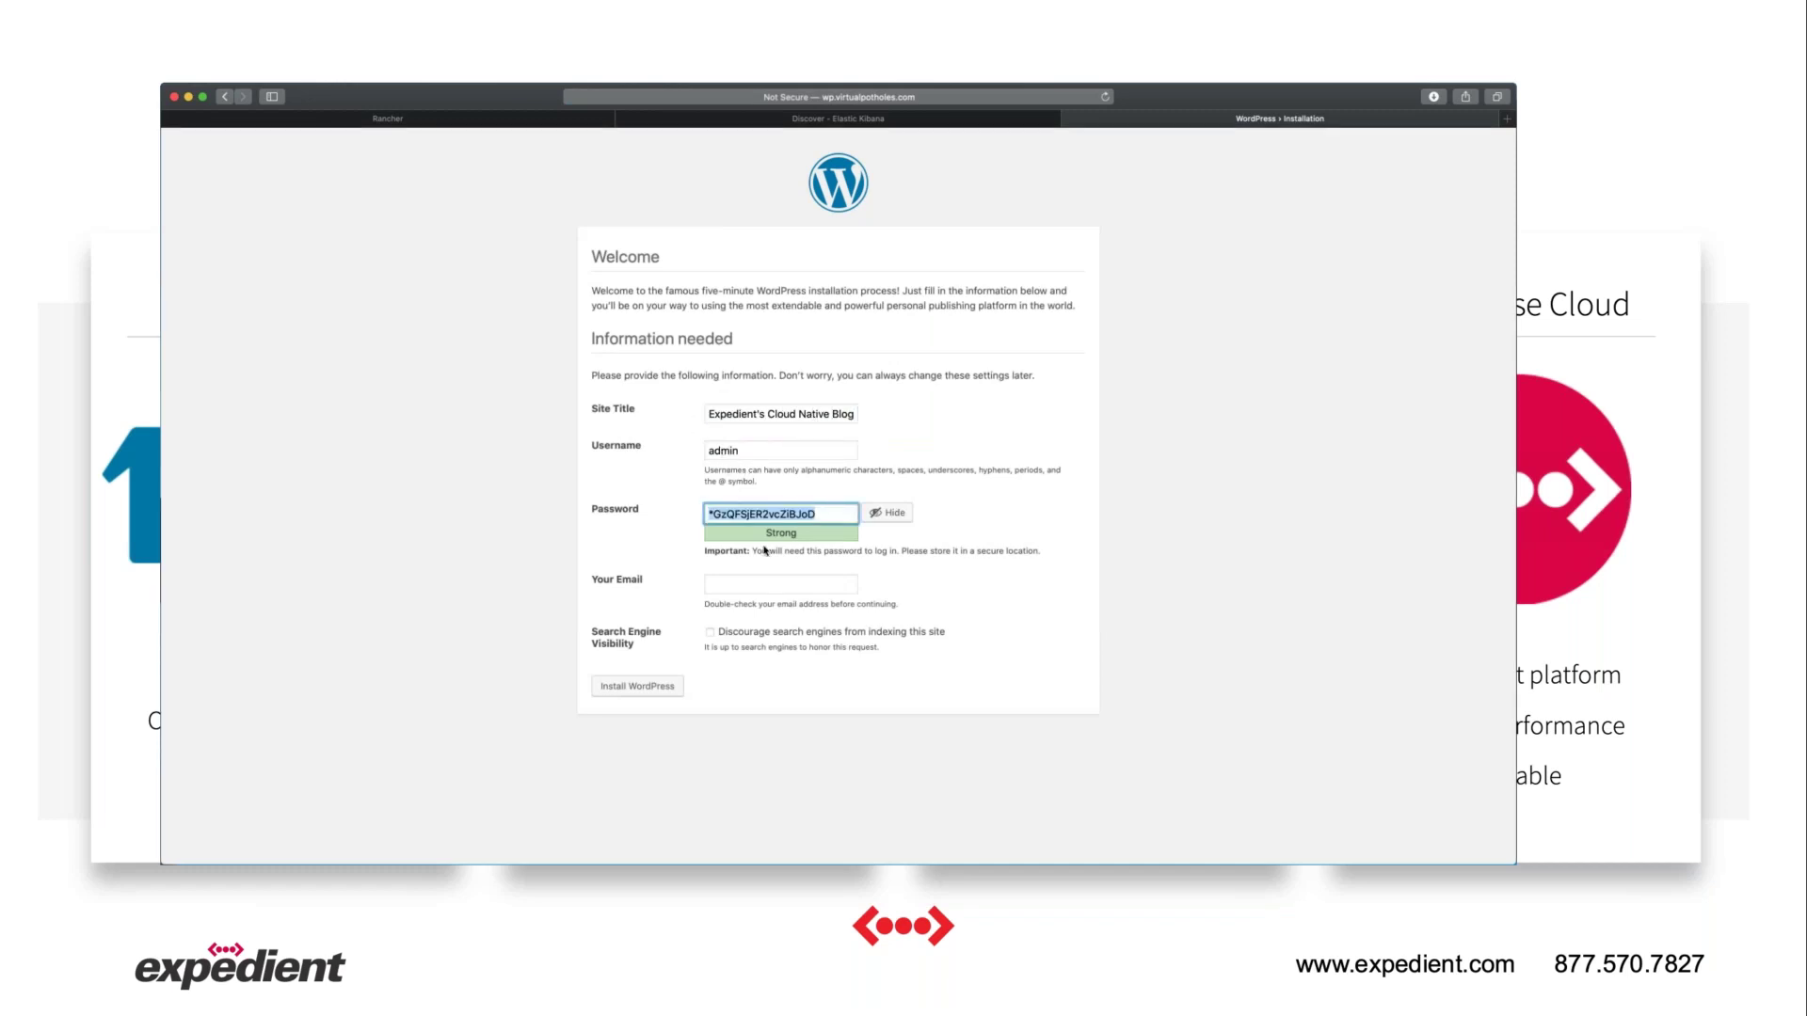
{"action": "type", "text": "Password123!"}
{"action": "left_click", "coordinate": [888, 513]}
{"action": "left_click", "coordinate": [770, 585]}
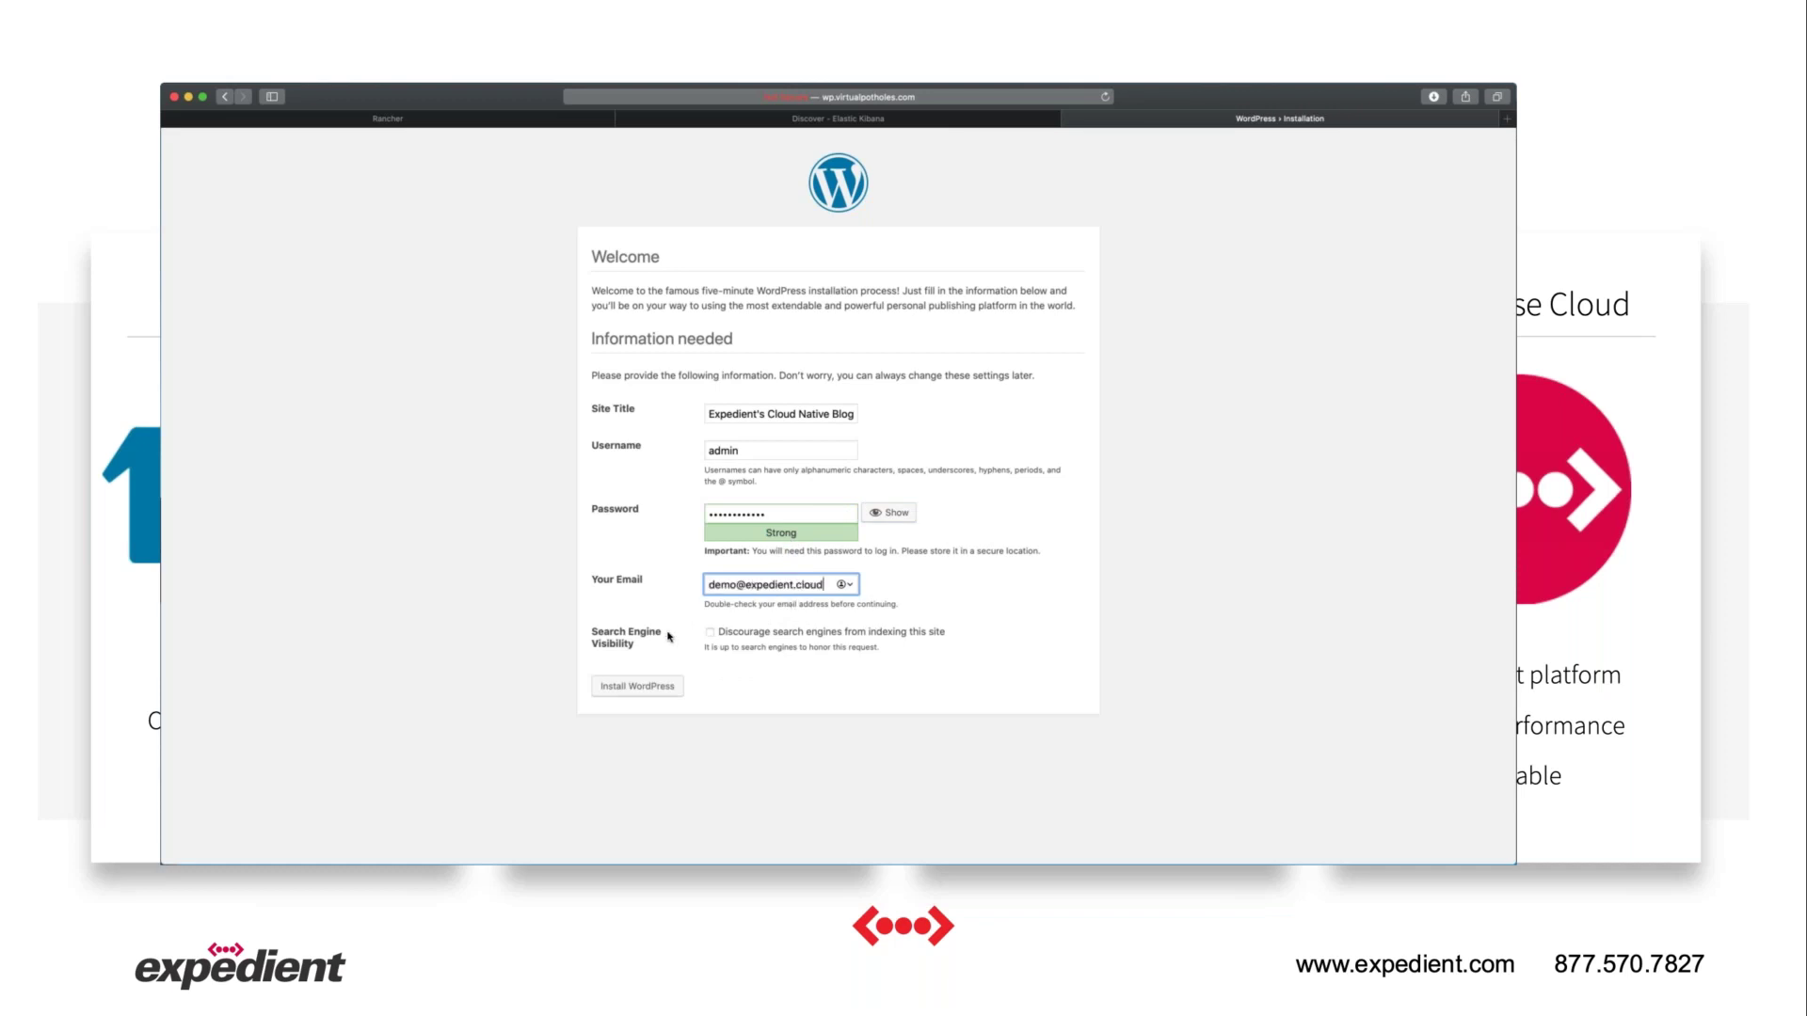
{"action": "left_click", "coordinate": [654, 686]}
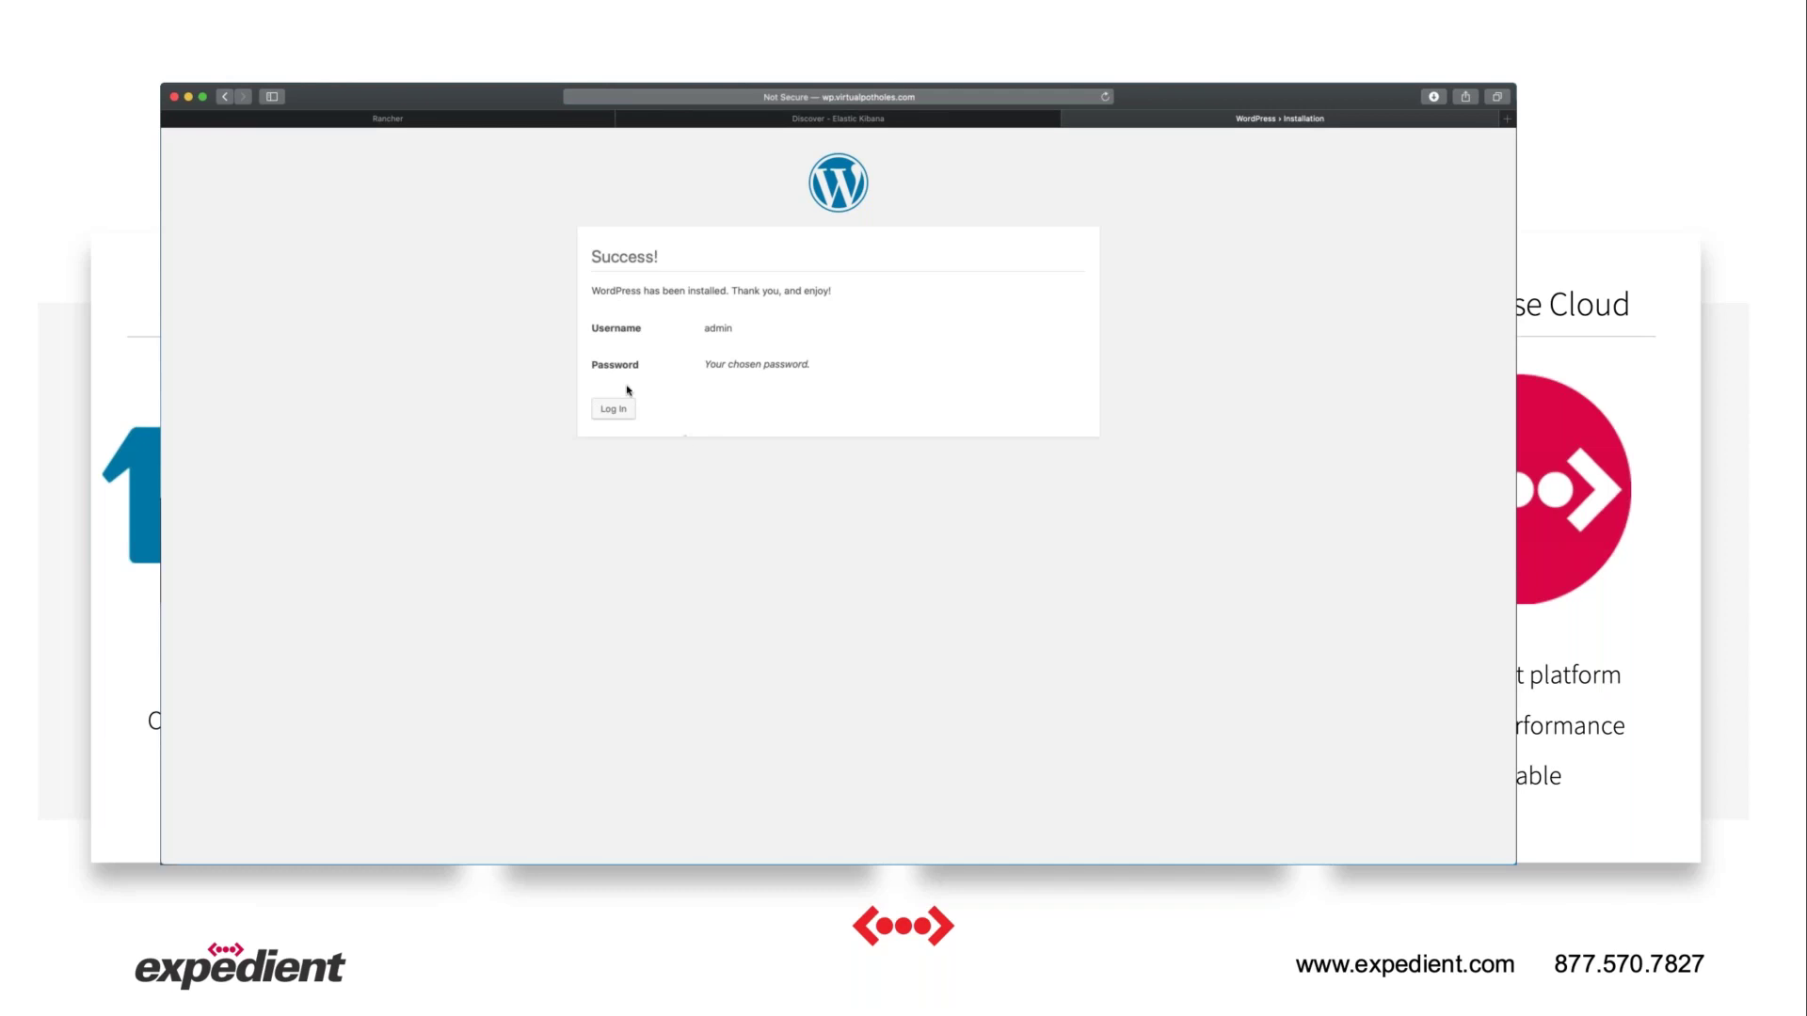
{"action": "left_click", "coordinate": [611, 413]}
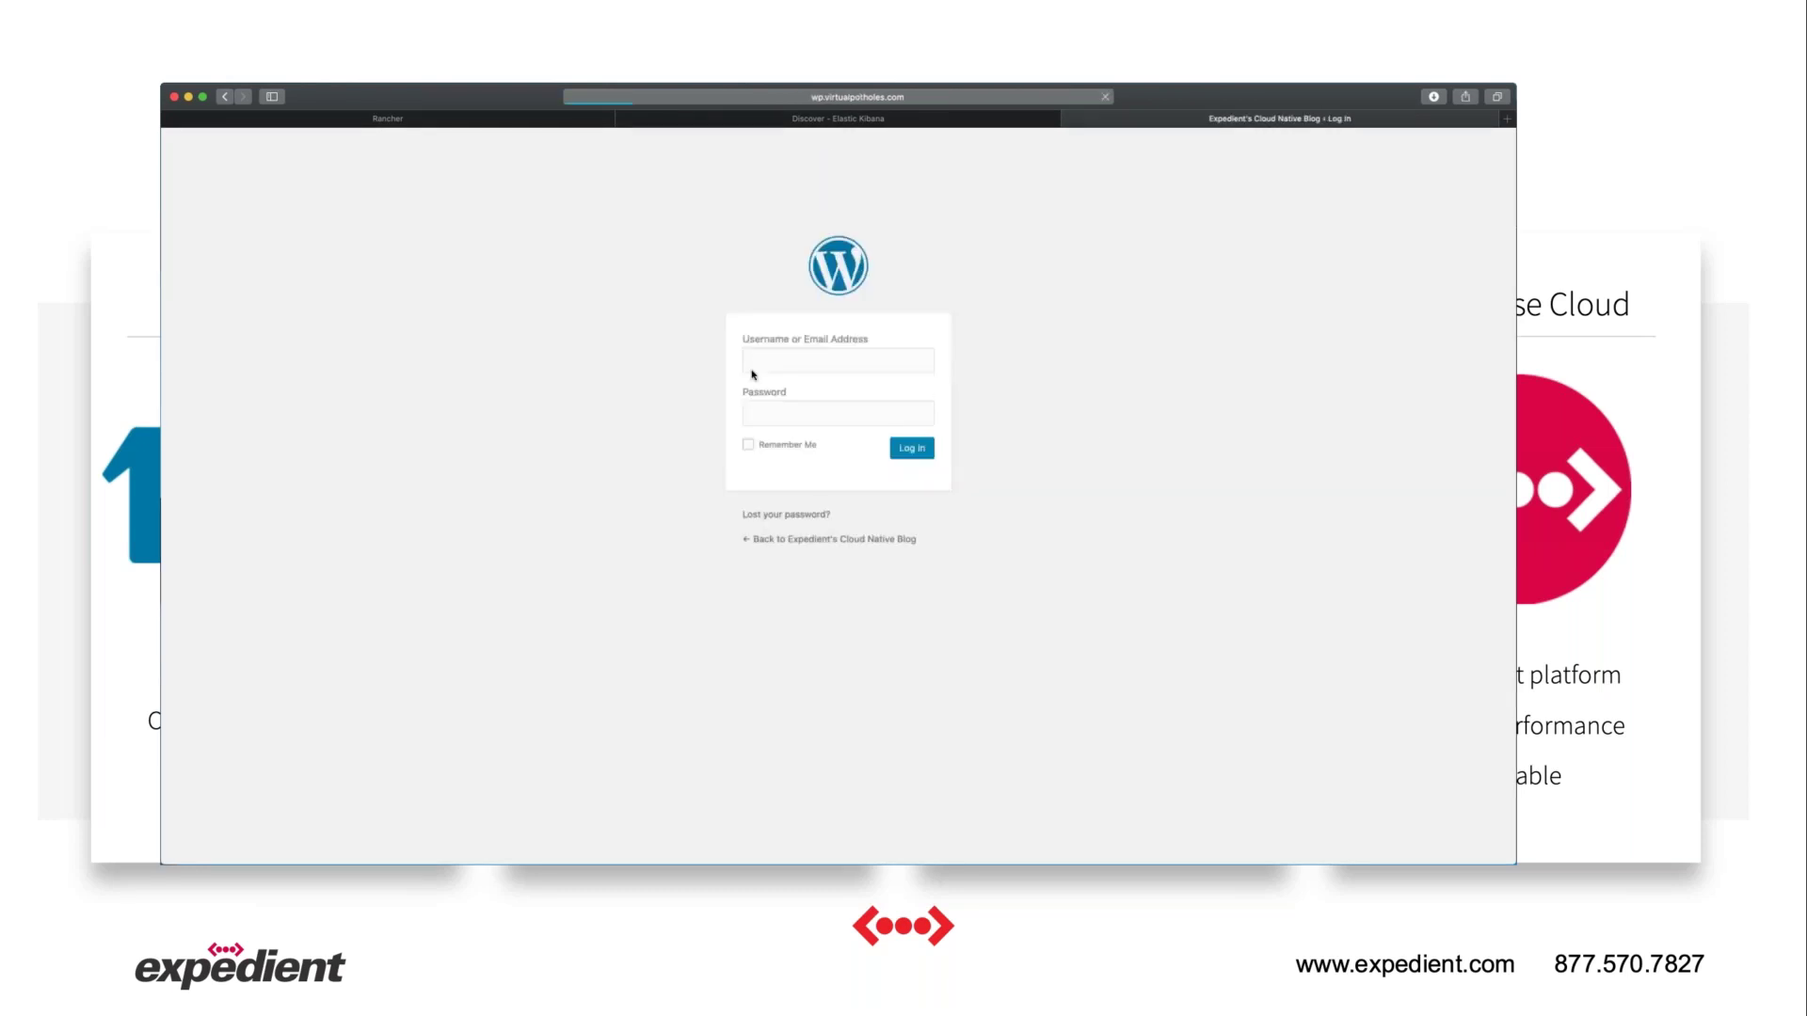
Sign in with username admin and the account password to open the Dashboard.
{"action": "type", "text": "admin"}
{"action": "left_click", "coordinate": [758, 406]}
{"action": "type", "text": "••••••••••••"}
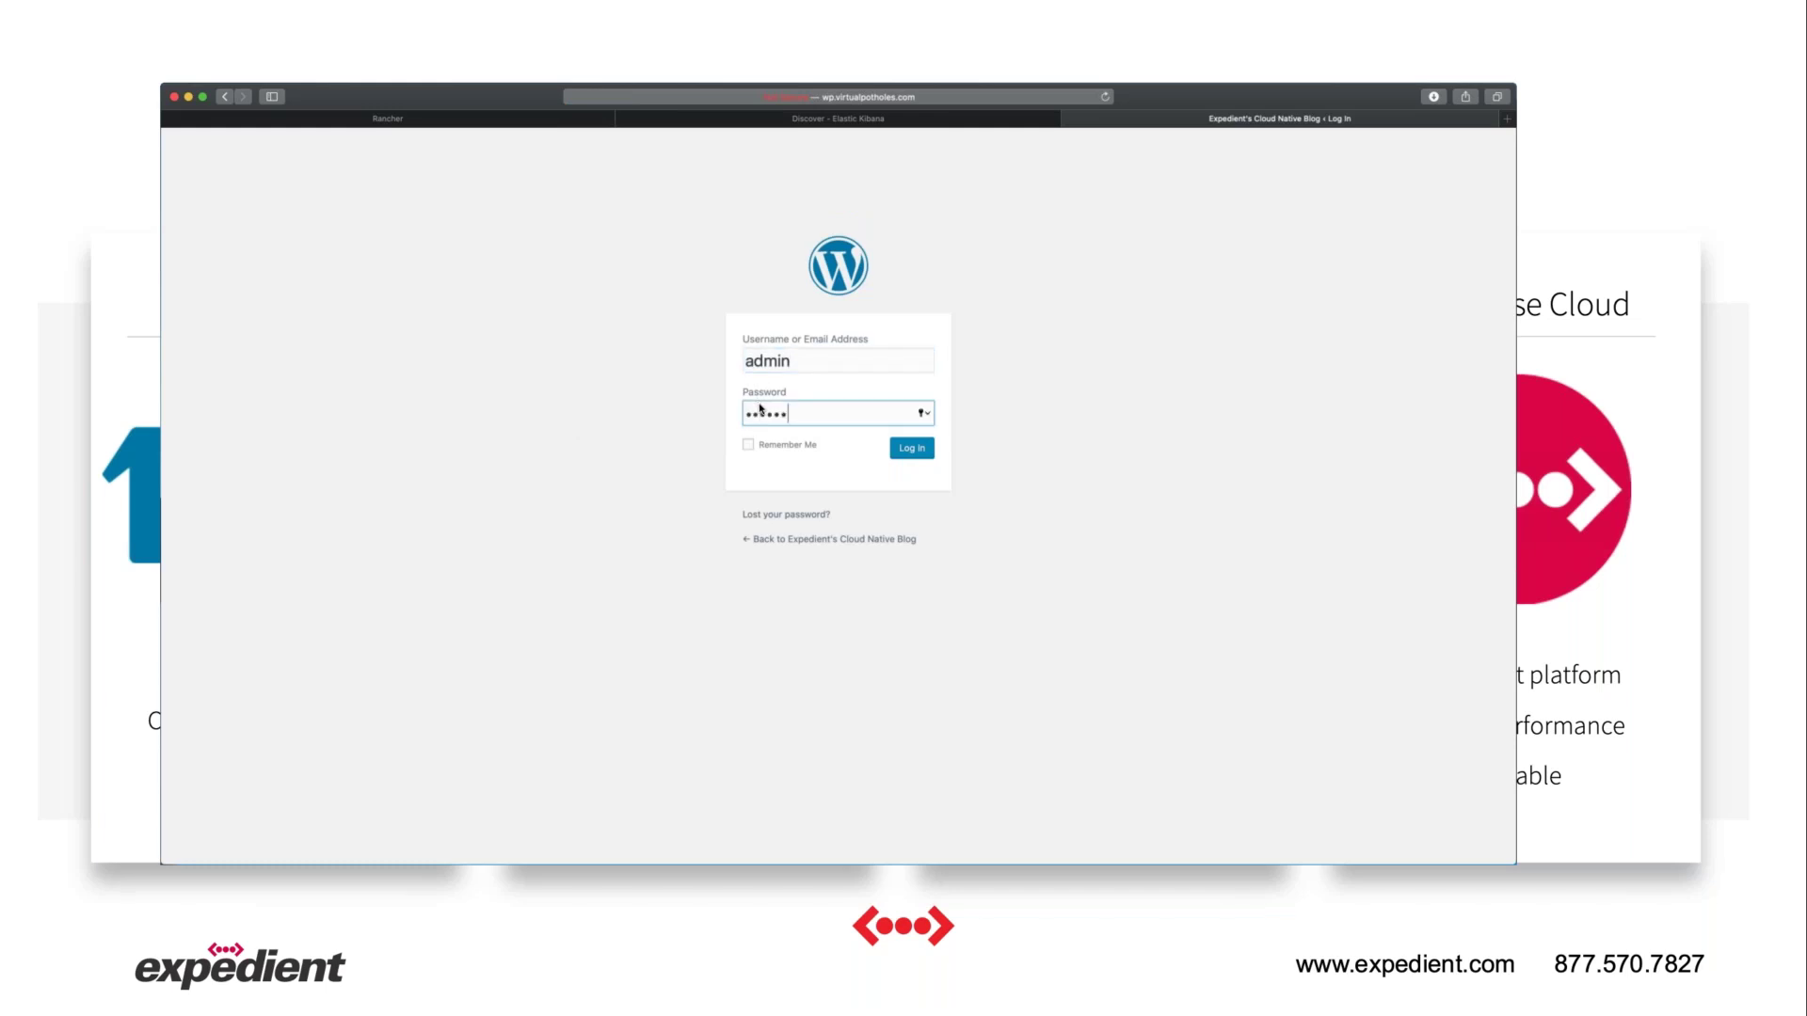
{"action": "key", "text": "Return"}
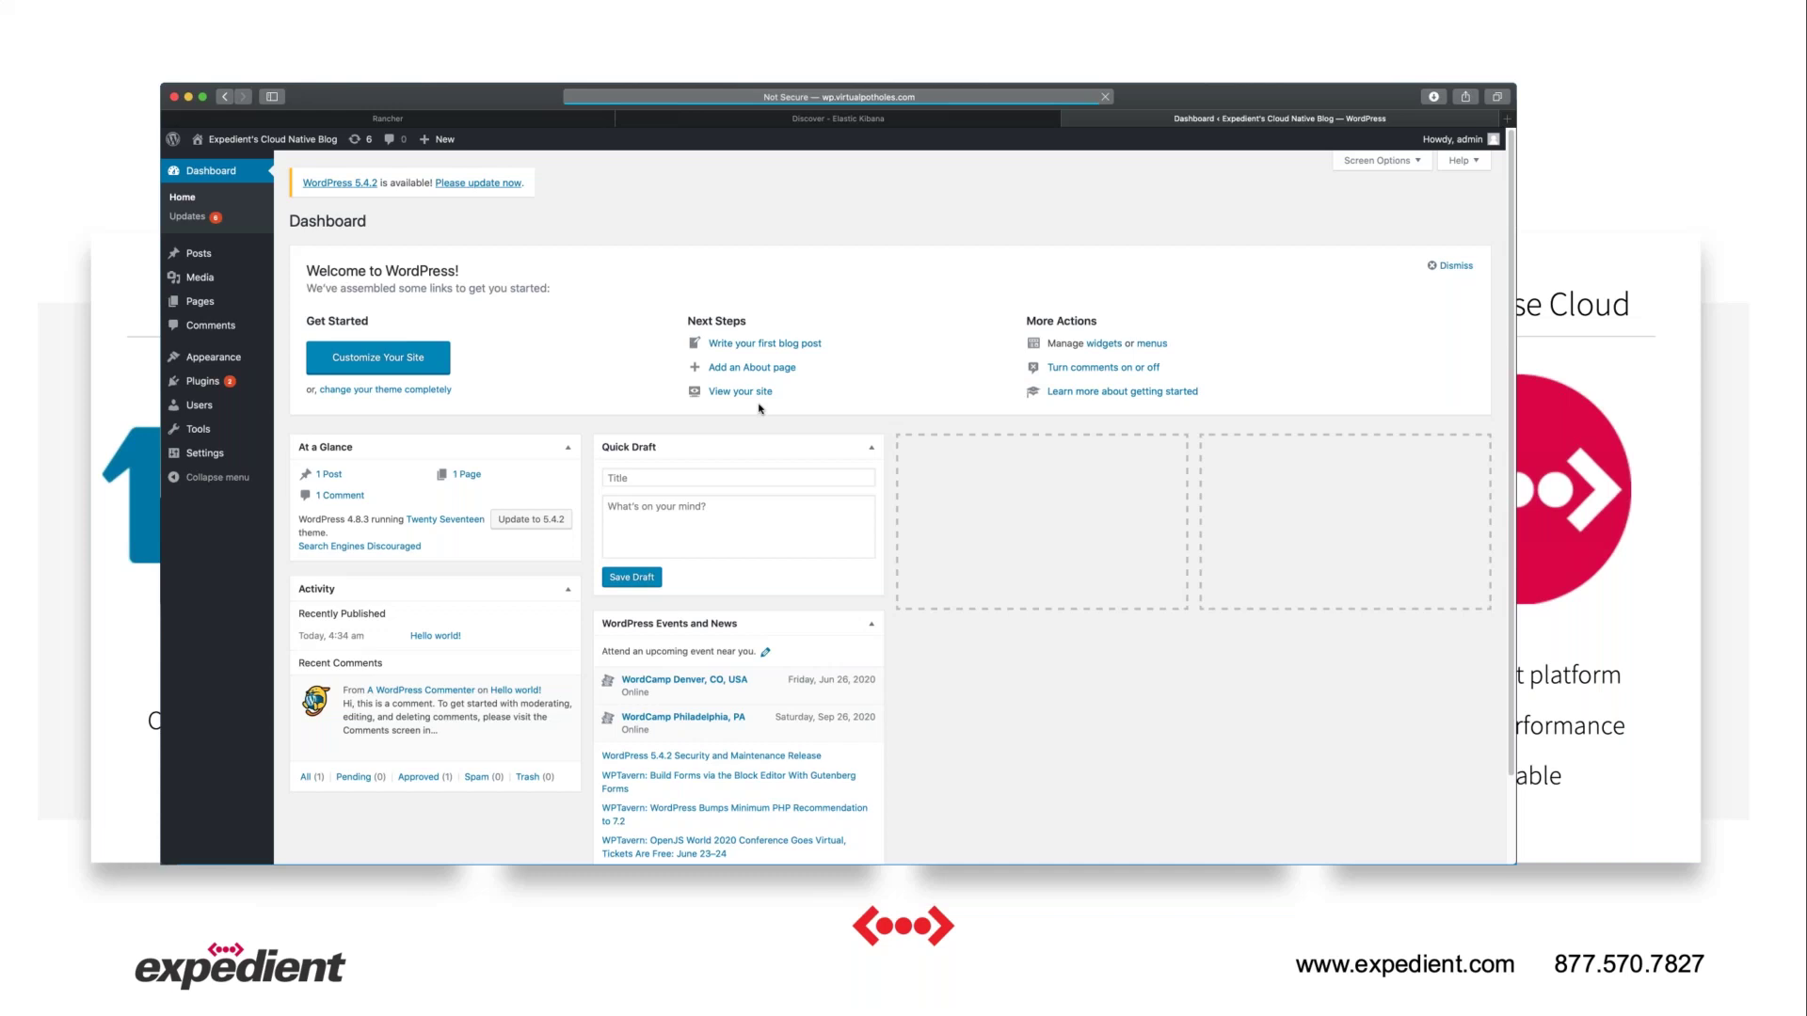
Publish the post 'Welcome To Our Cloud Native Blog!' with body 'Stay tuned for more cloud native content!'.
{"action": "left_click", "coordinate": [734, 345]}
{"action": "type", "text": "We"}
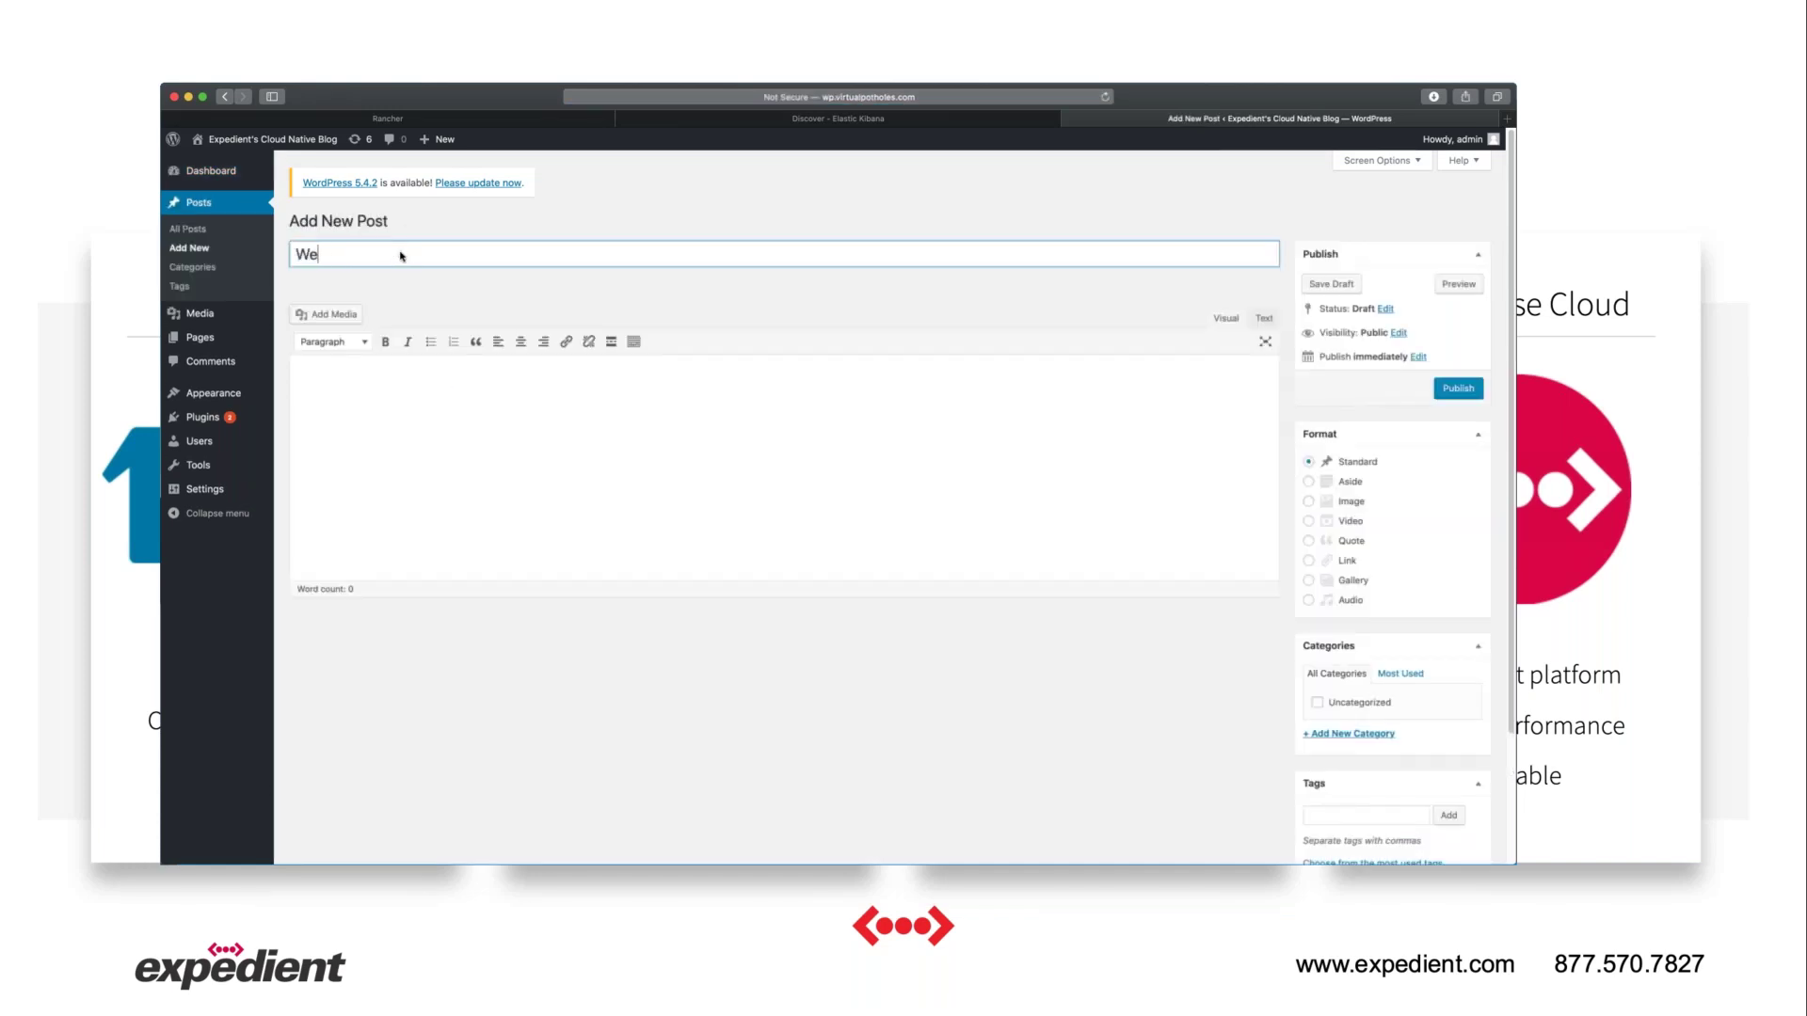
{"action": "type", "text": "lcome To Our Cloud Native Blog!"}
{"action": "key", "text": "Tab"}
{"action": "type", "text": "Stay tu"}
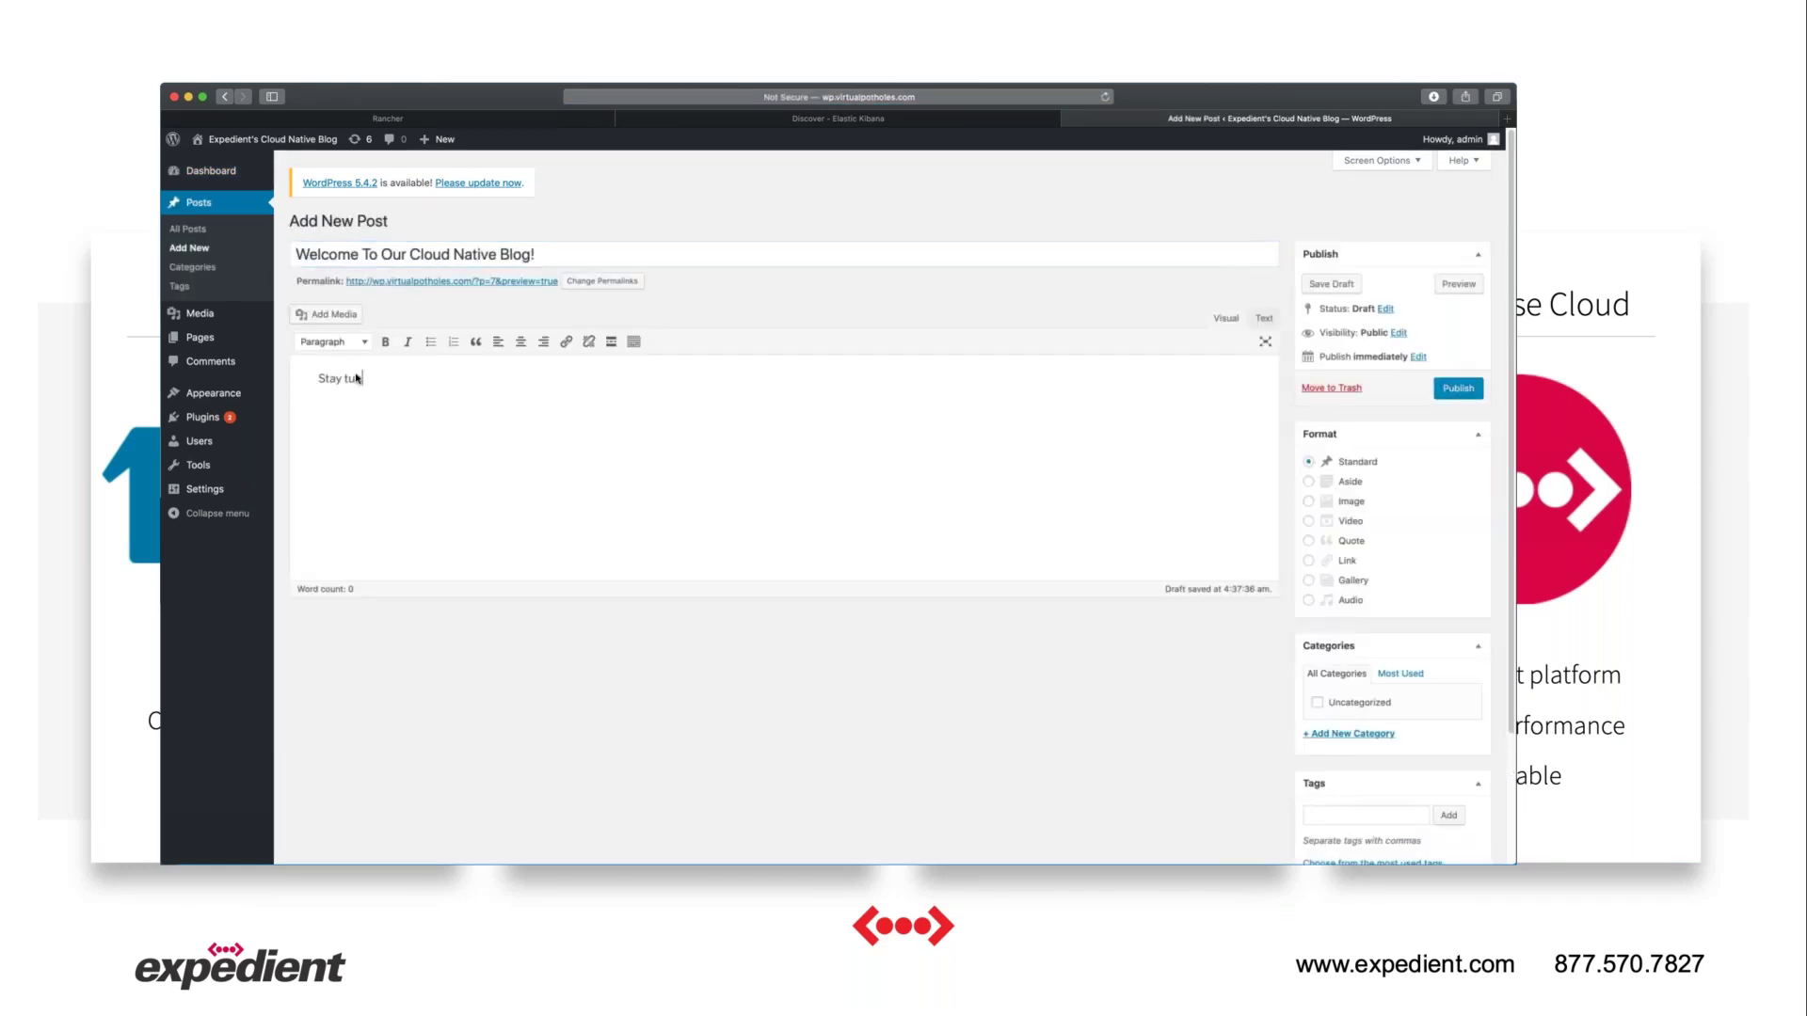
{"action": "type", "text": "ned for more cloud native content!"}
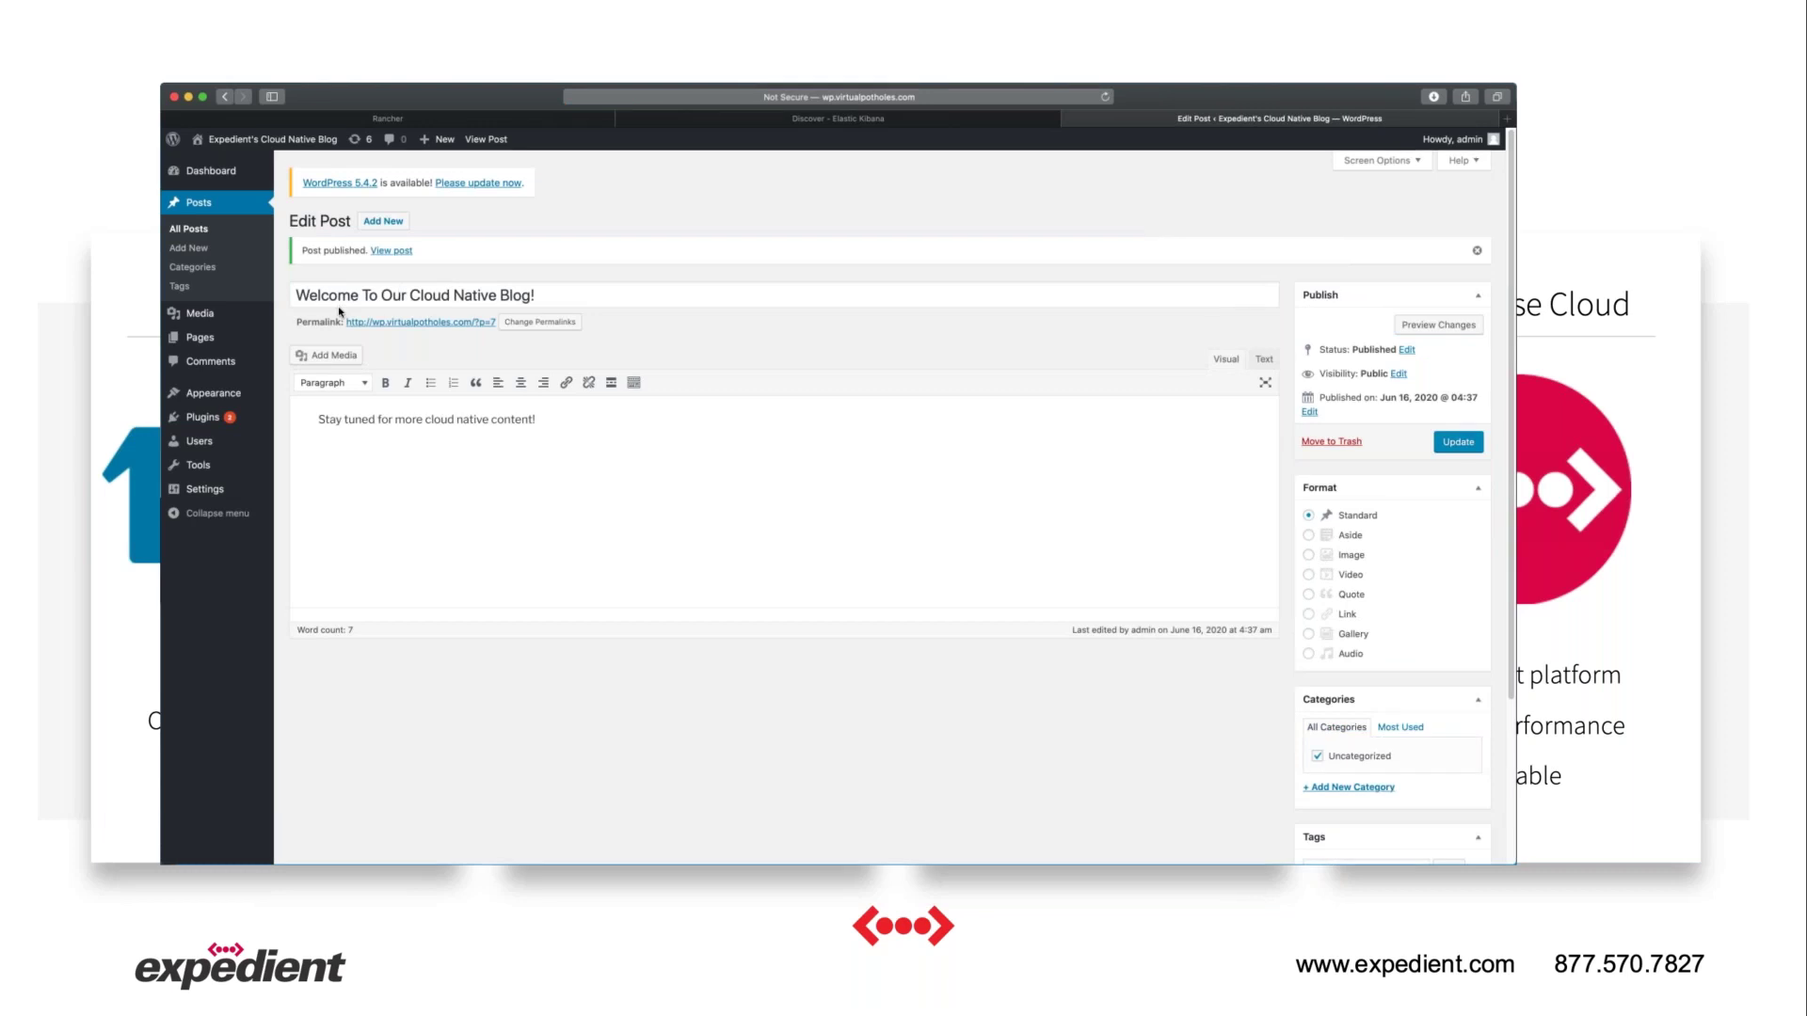
{"action": "left_click", "coordinate": [395, 252]}
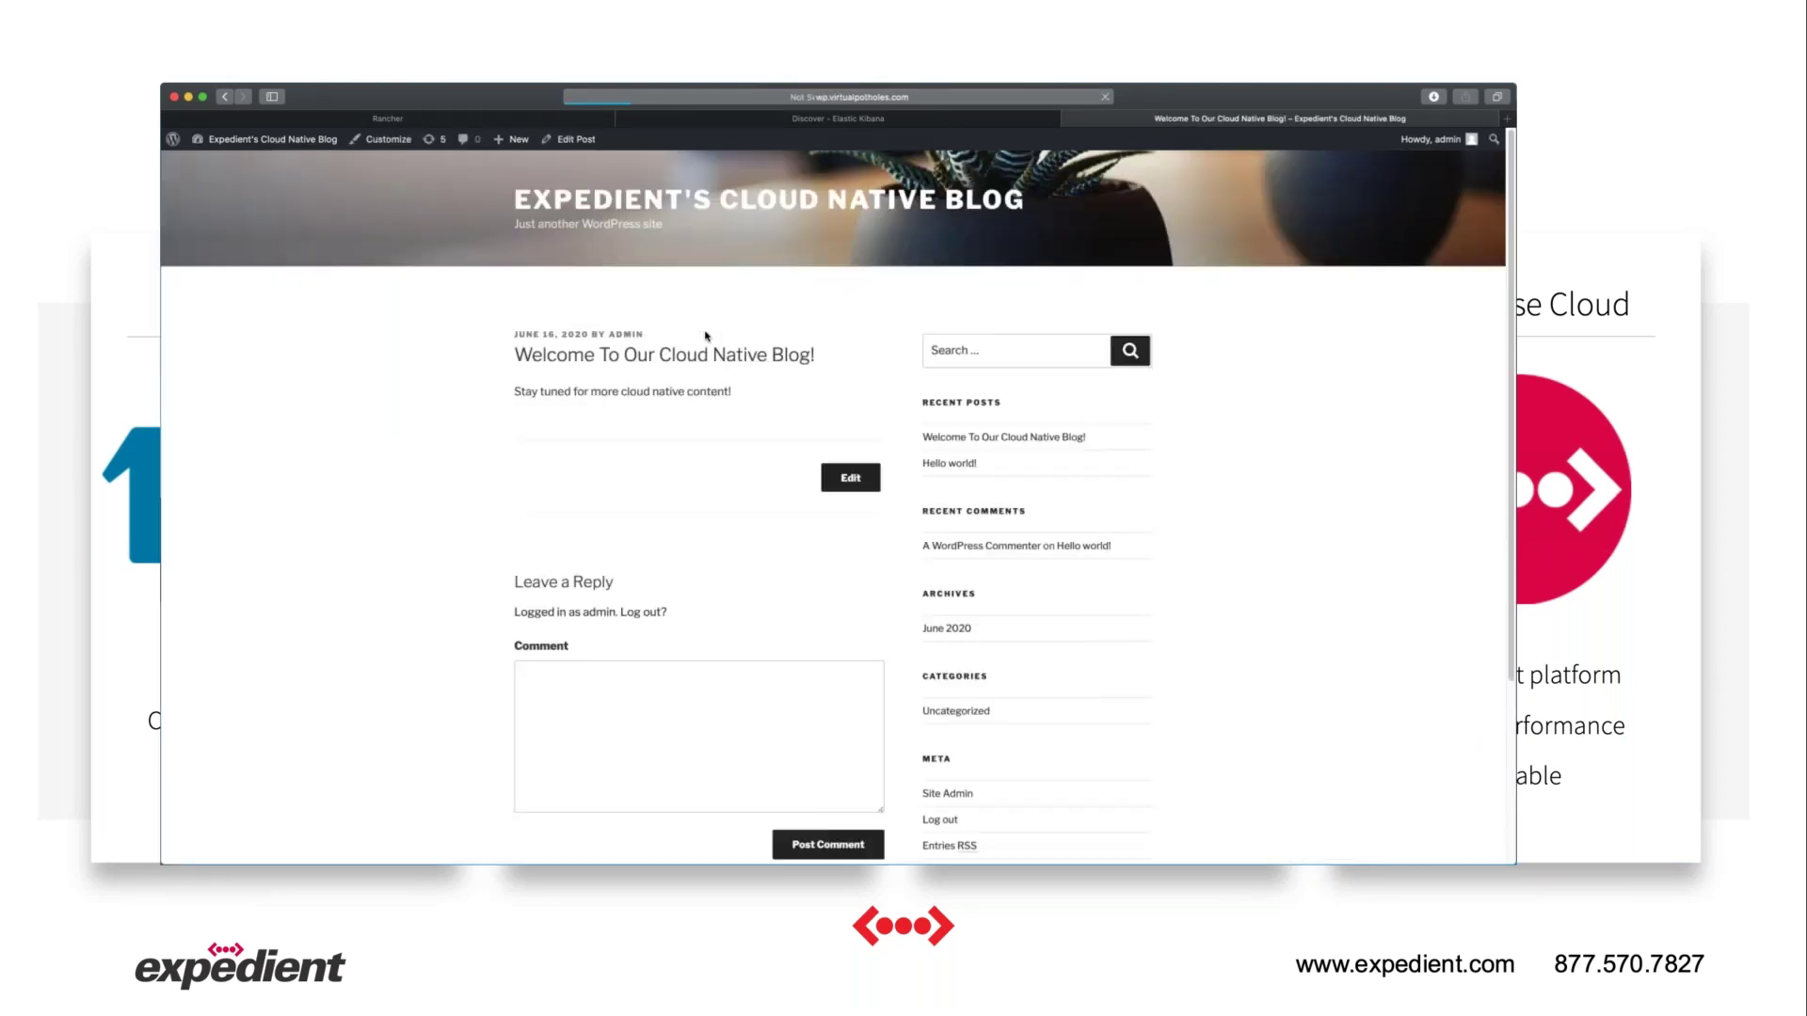
Browse the blog's home page, then return to the admin Dashboard.
{"action": "left_click", "coordinate": [722, 195]}
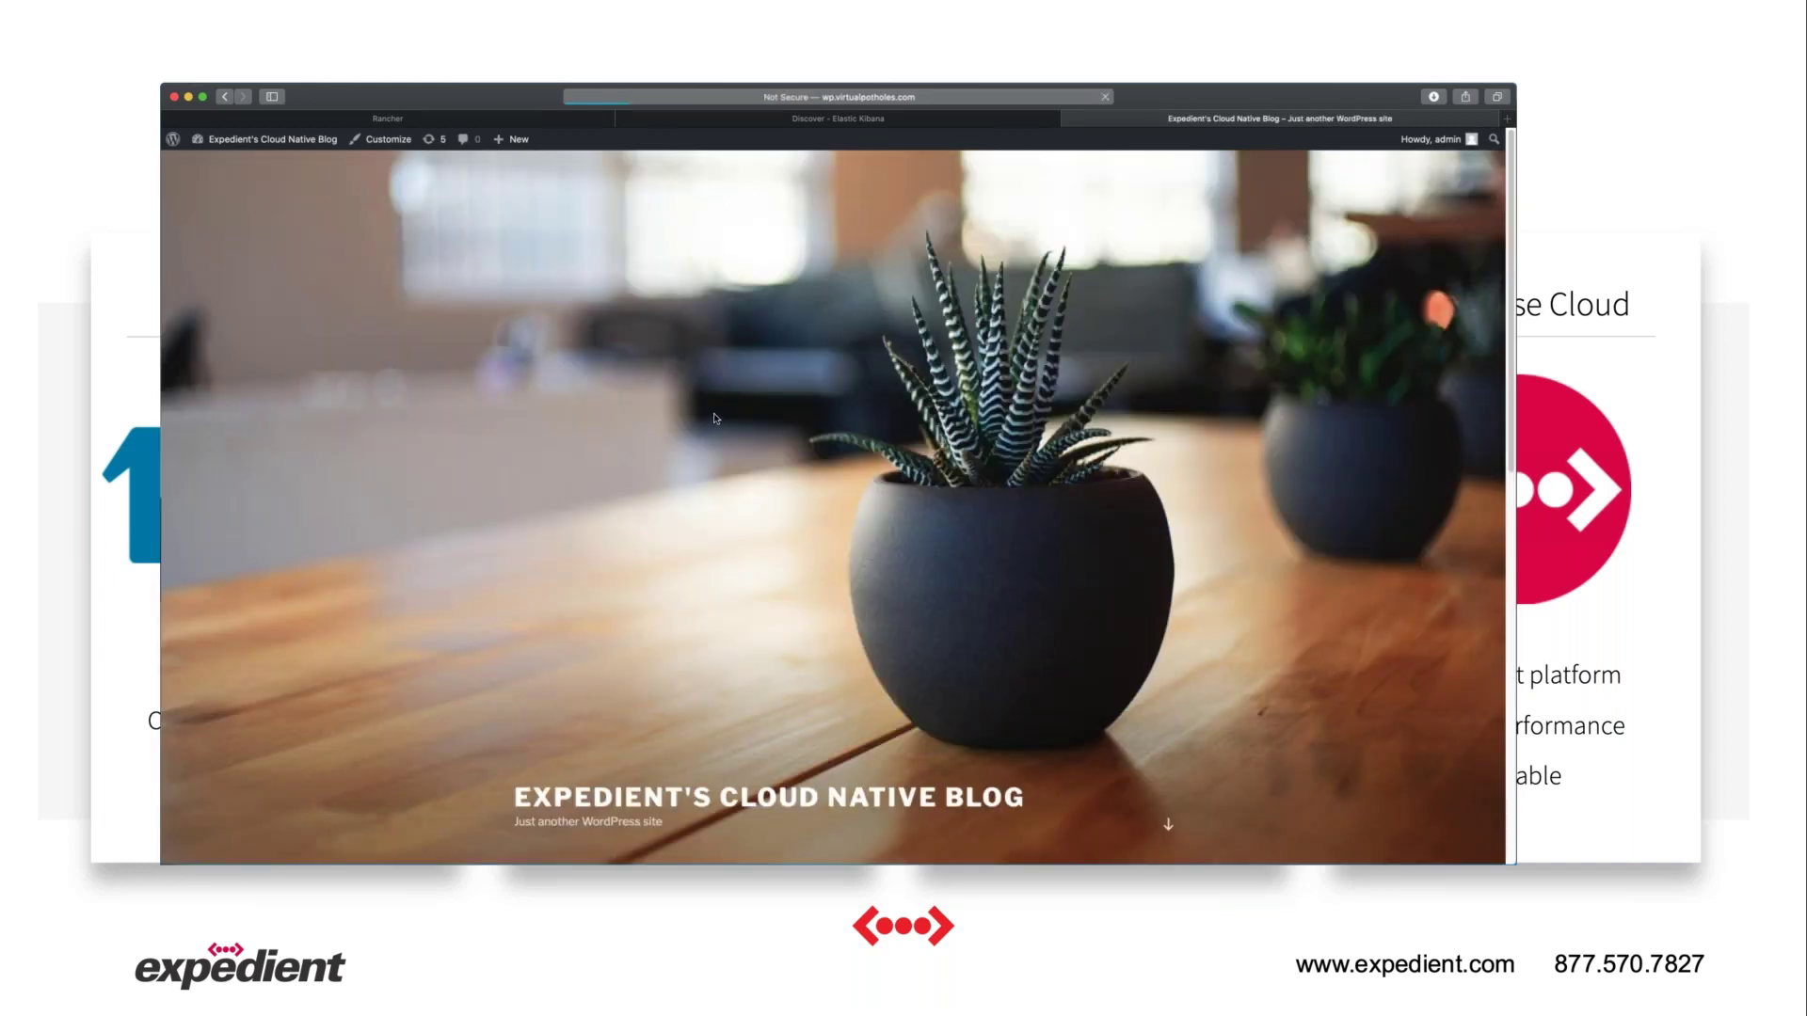
{"action": "scroll", "coordinate": [811, 578], "scroll_direction": "down", "scroll_amount": 4}
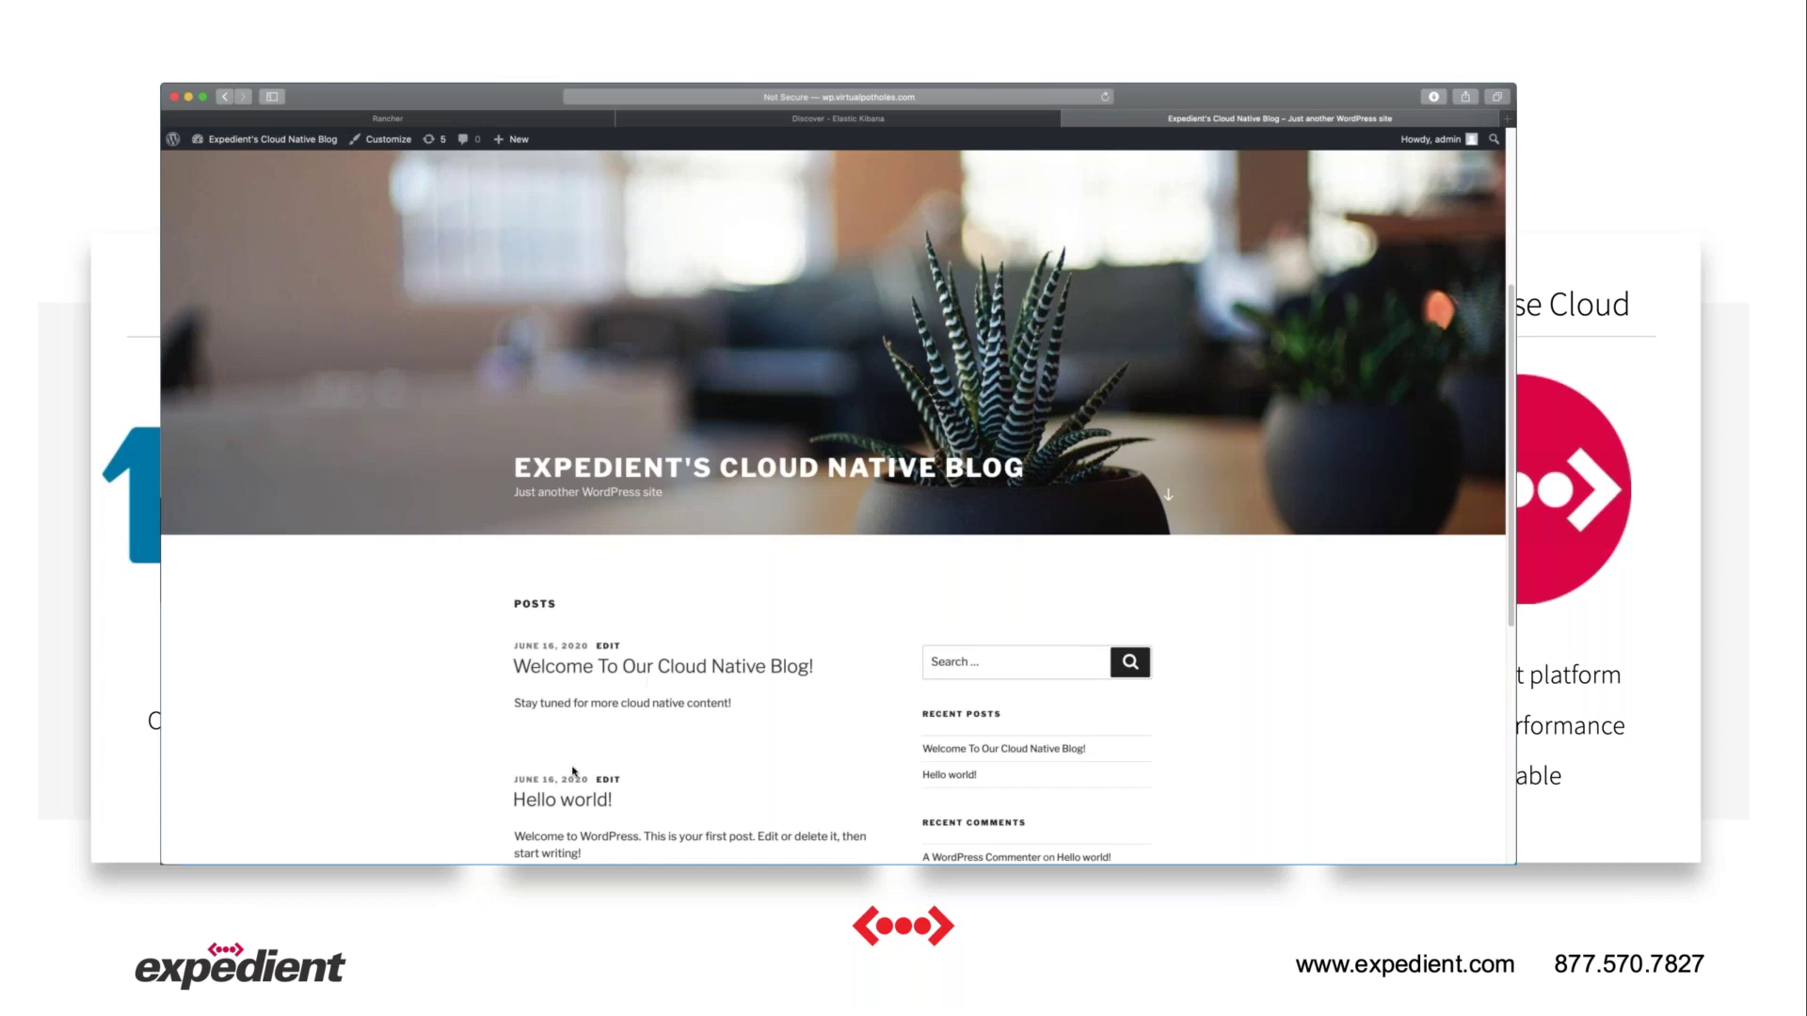
{"action": "scroll", "coordinate": [573, 771], "scroll_direction": "down", "scroll_amount": 4}
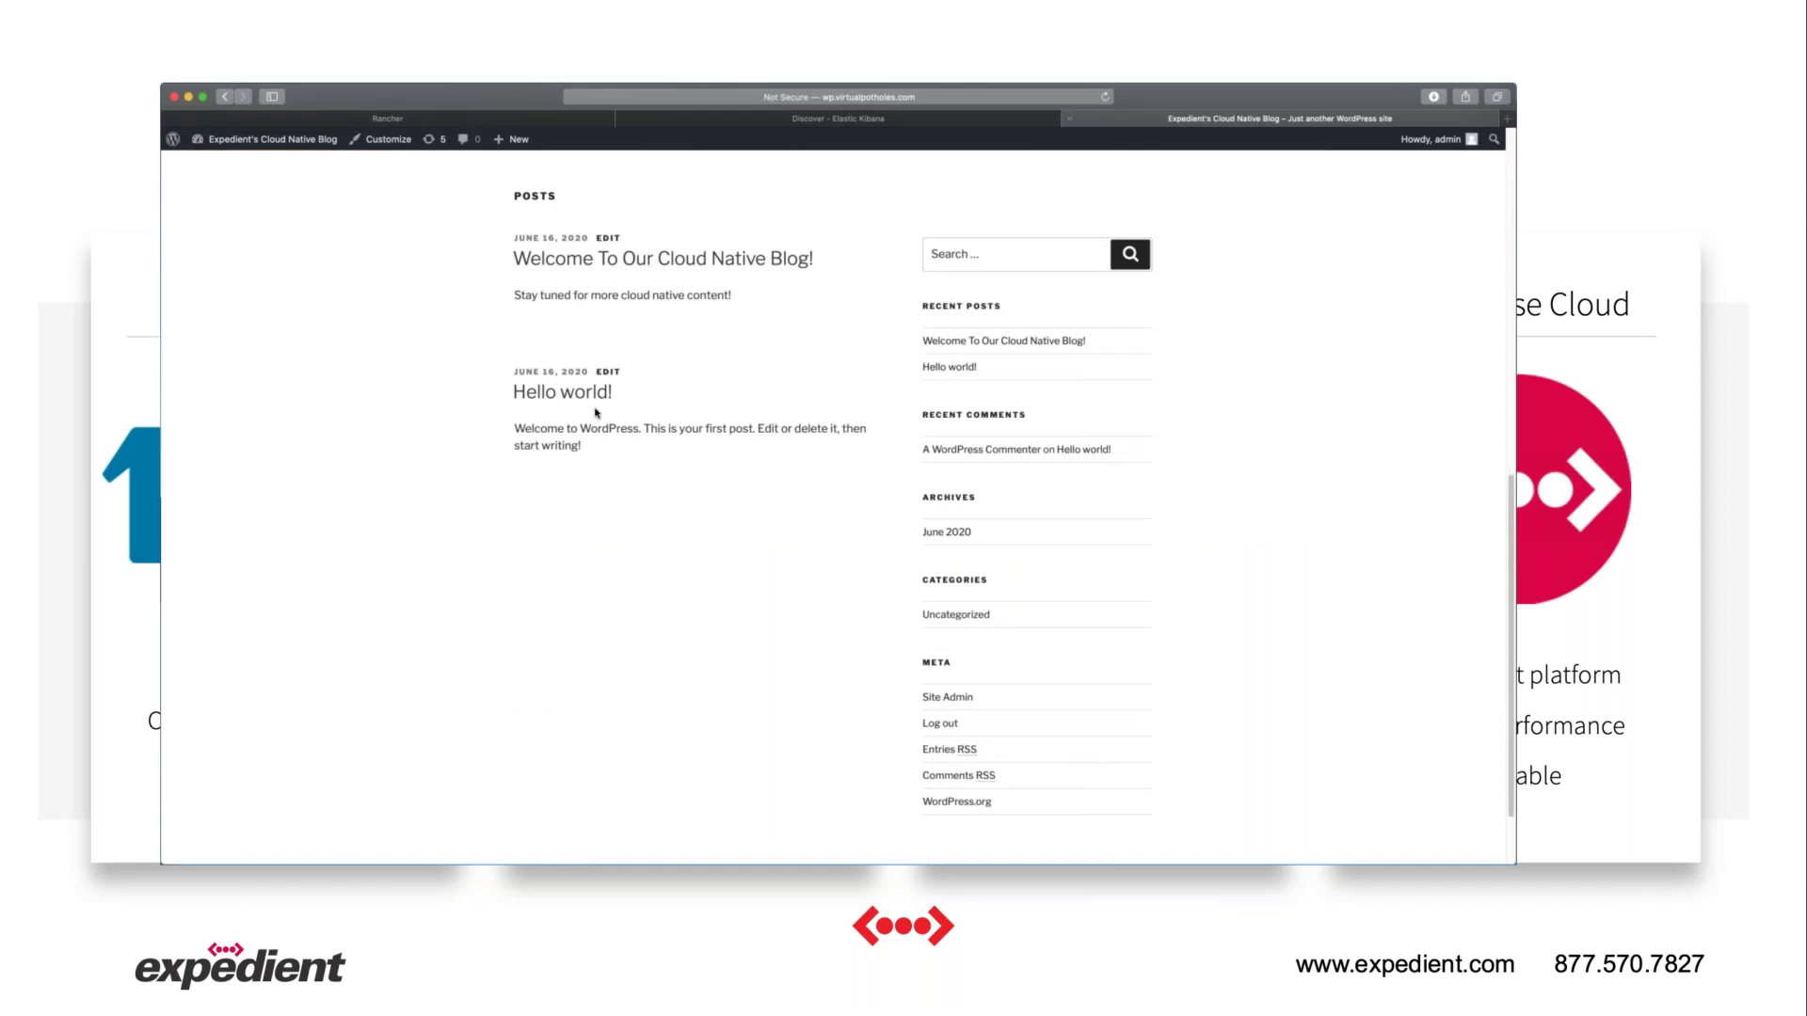
{"action": "scroll", "coordinate": [724, 235], "scroll_direction": "up", "scroll_amount": 1}
{"action": "left_click", "coordinate": [320, 138]}
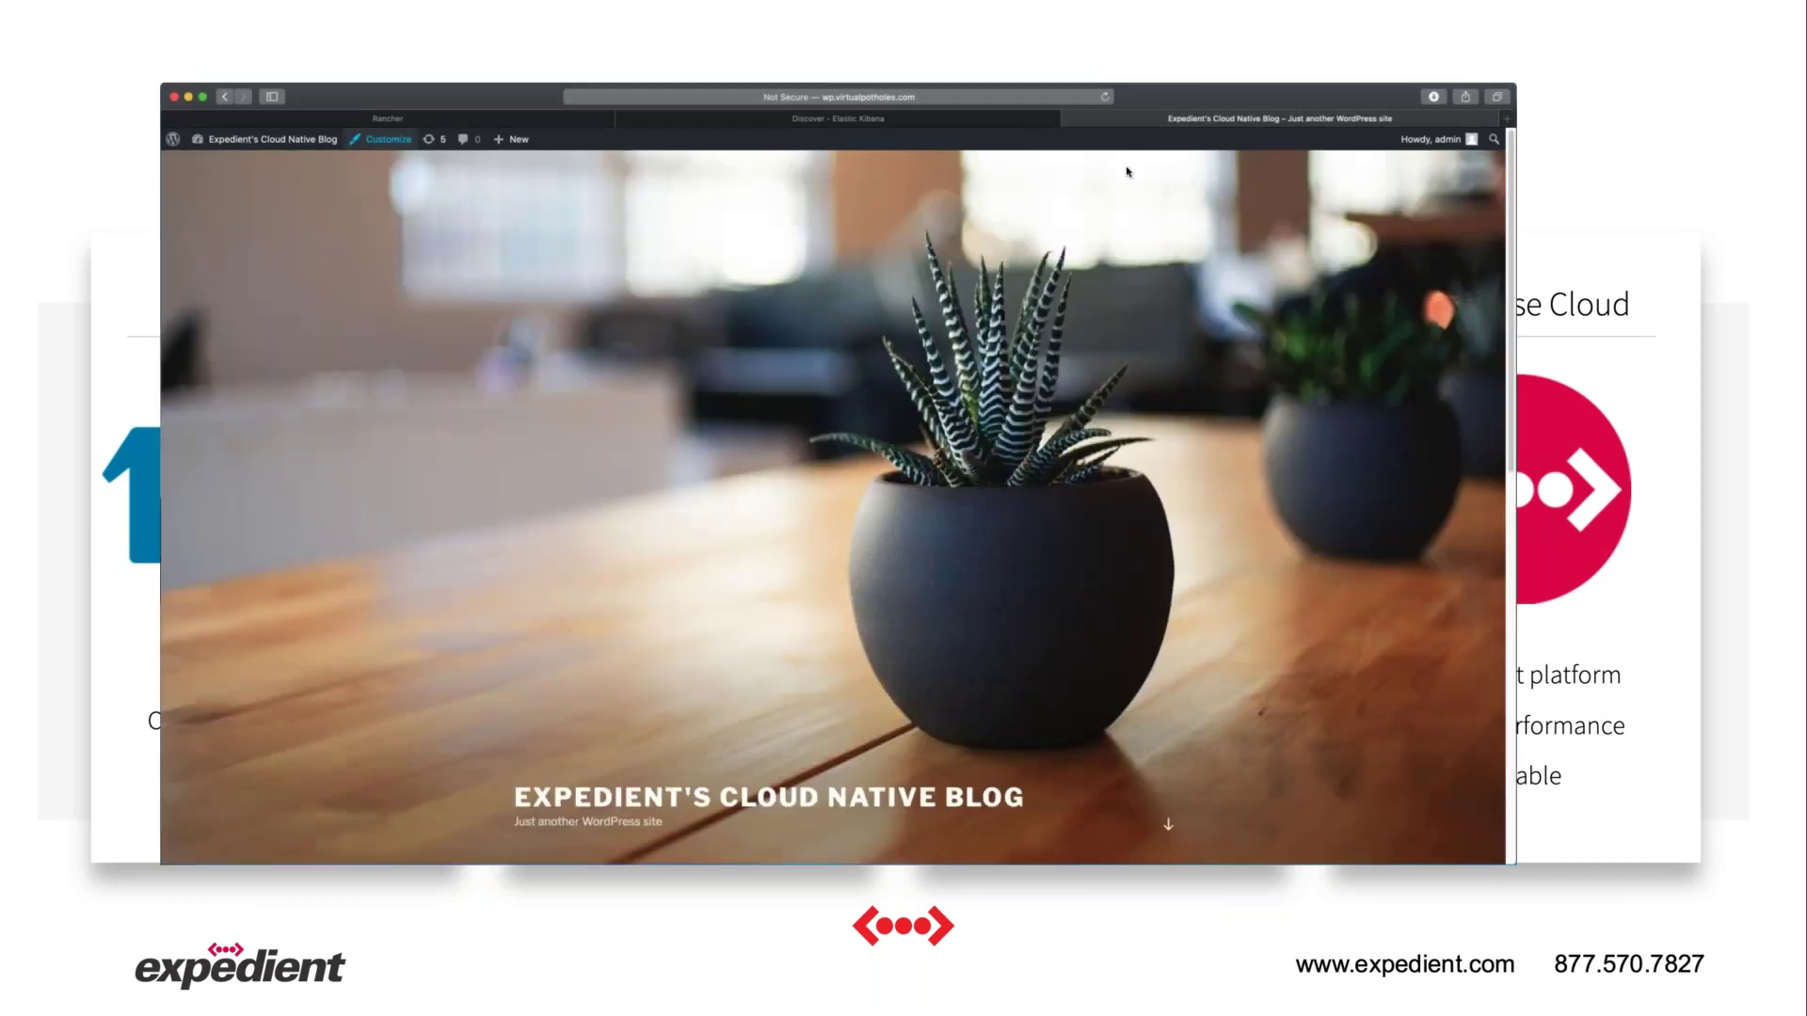
{"action": "mouse_move", "coordinate": [309, 142]}
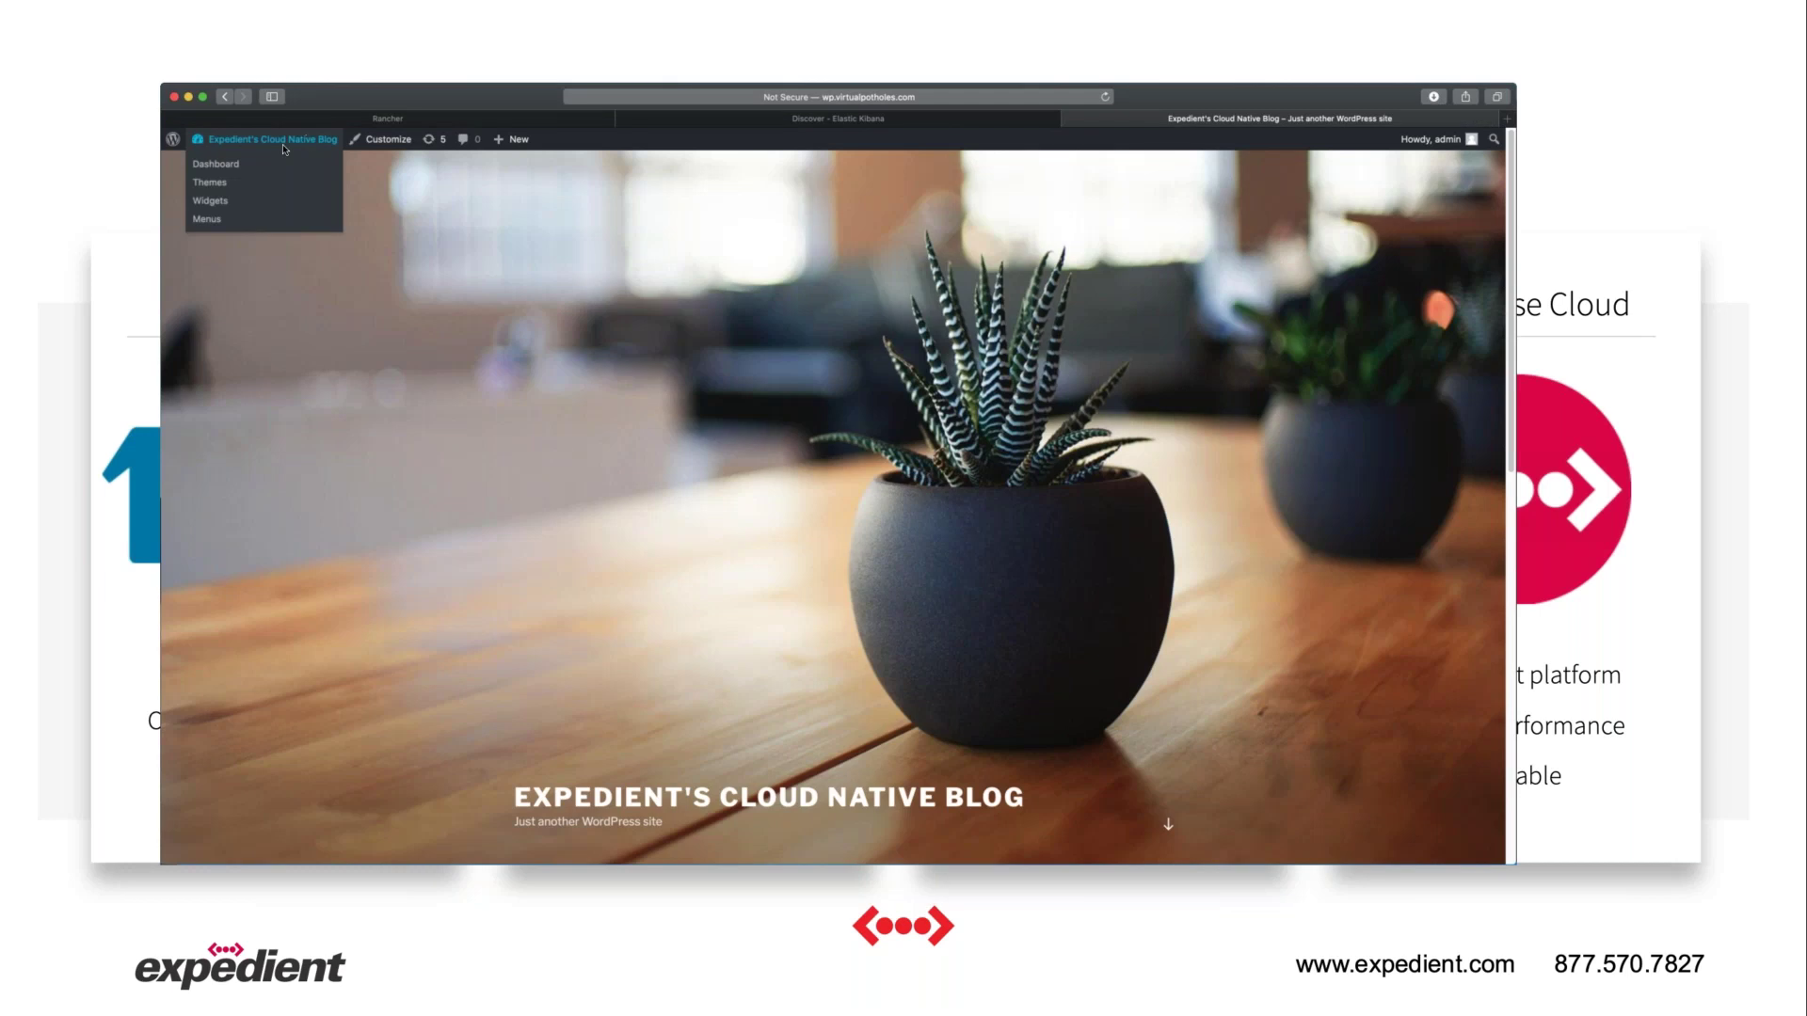
{"action": "left_click", "coordinate": [240, 167]}
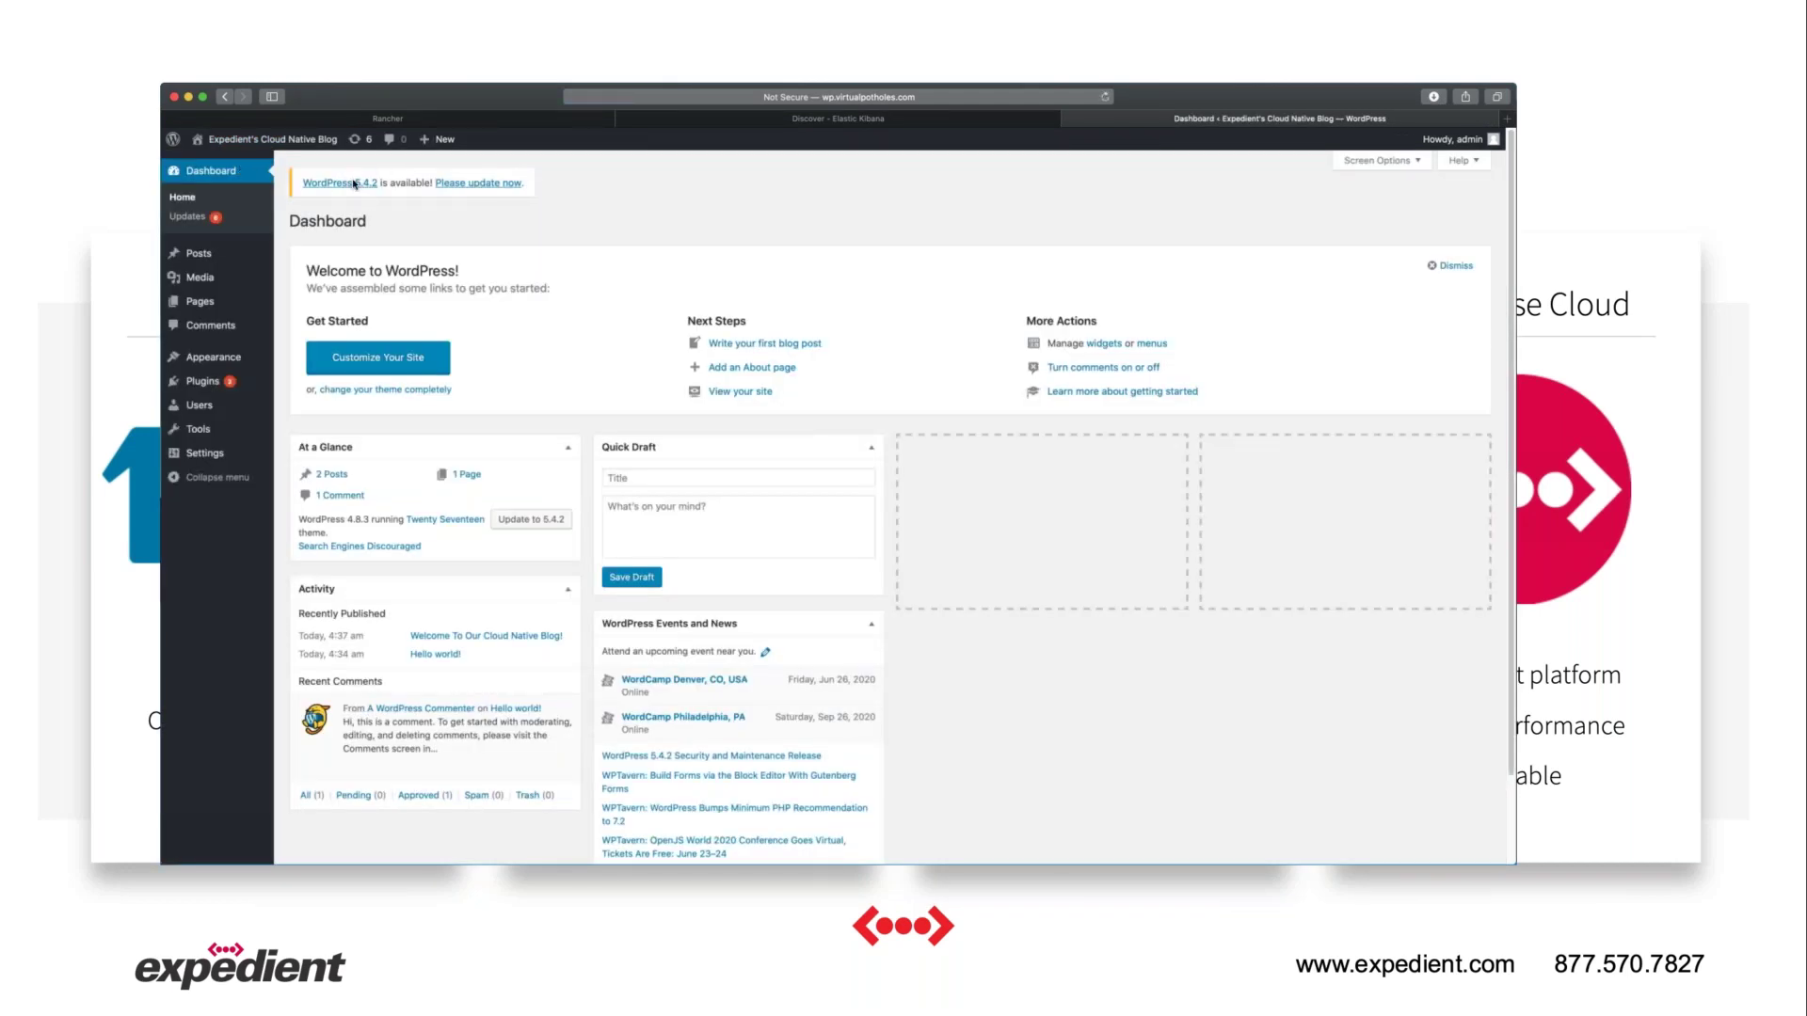
Change the wordpress.yaml image tag from 4.8-apache to latest and re-apply it with rancher kubectl.
{"action": "left_click", "coordinate": [414, 121]}
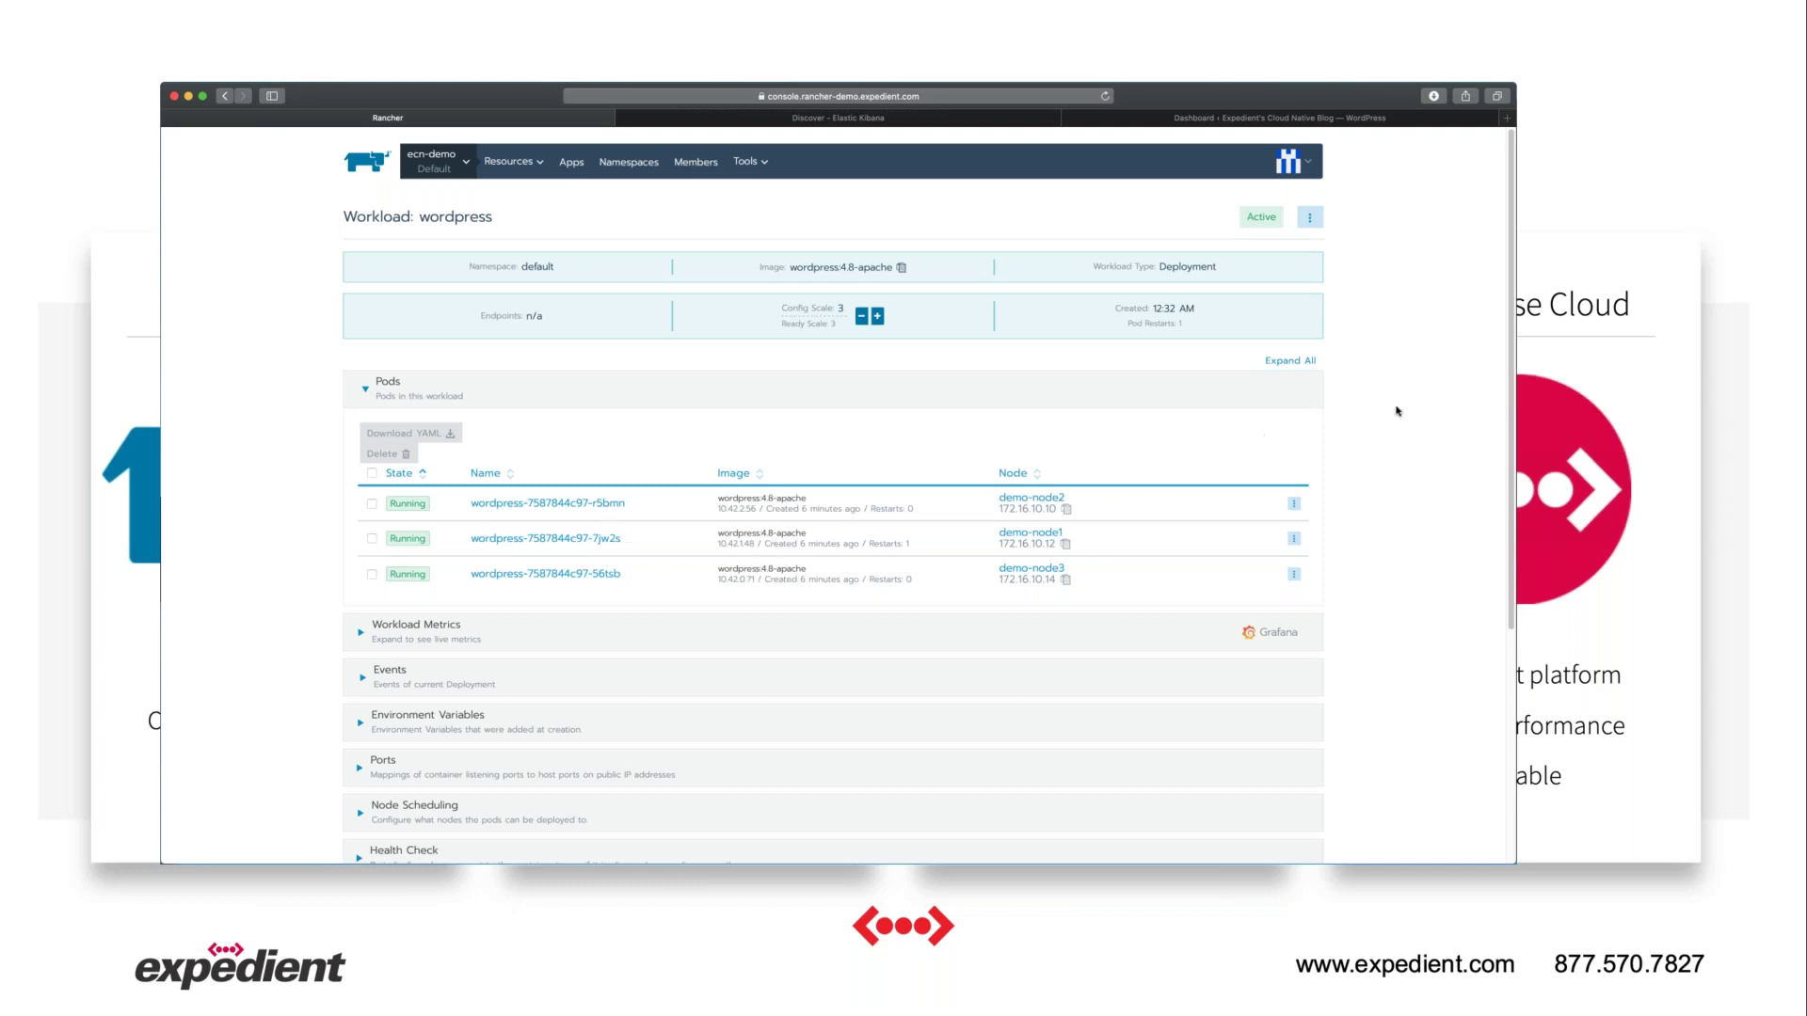
{"action": "key", "text": "super+Tab"}
{"action": "left_click_drag", "start_coordinate": [387, 425], "coordinate": [439, 425]}
{"action": "type", "text": "latest"}
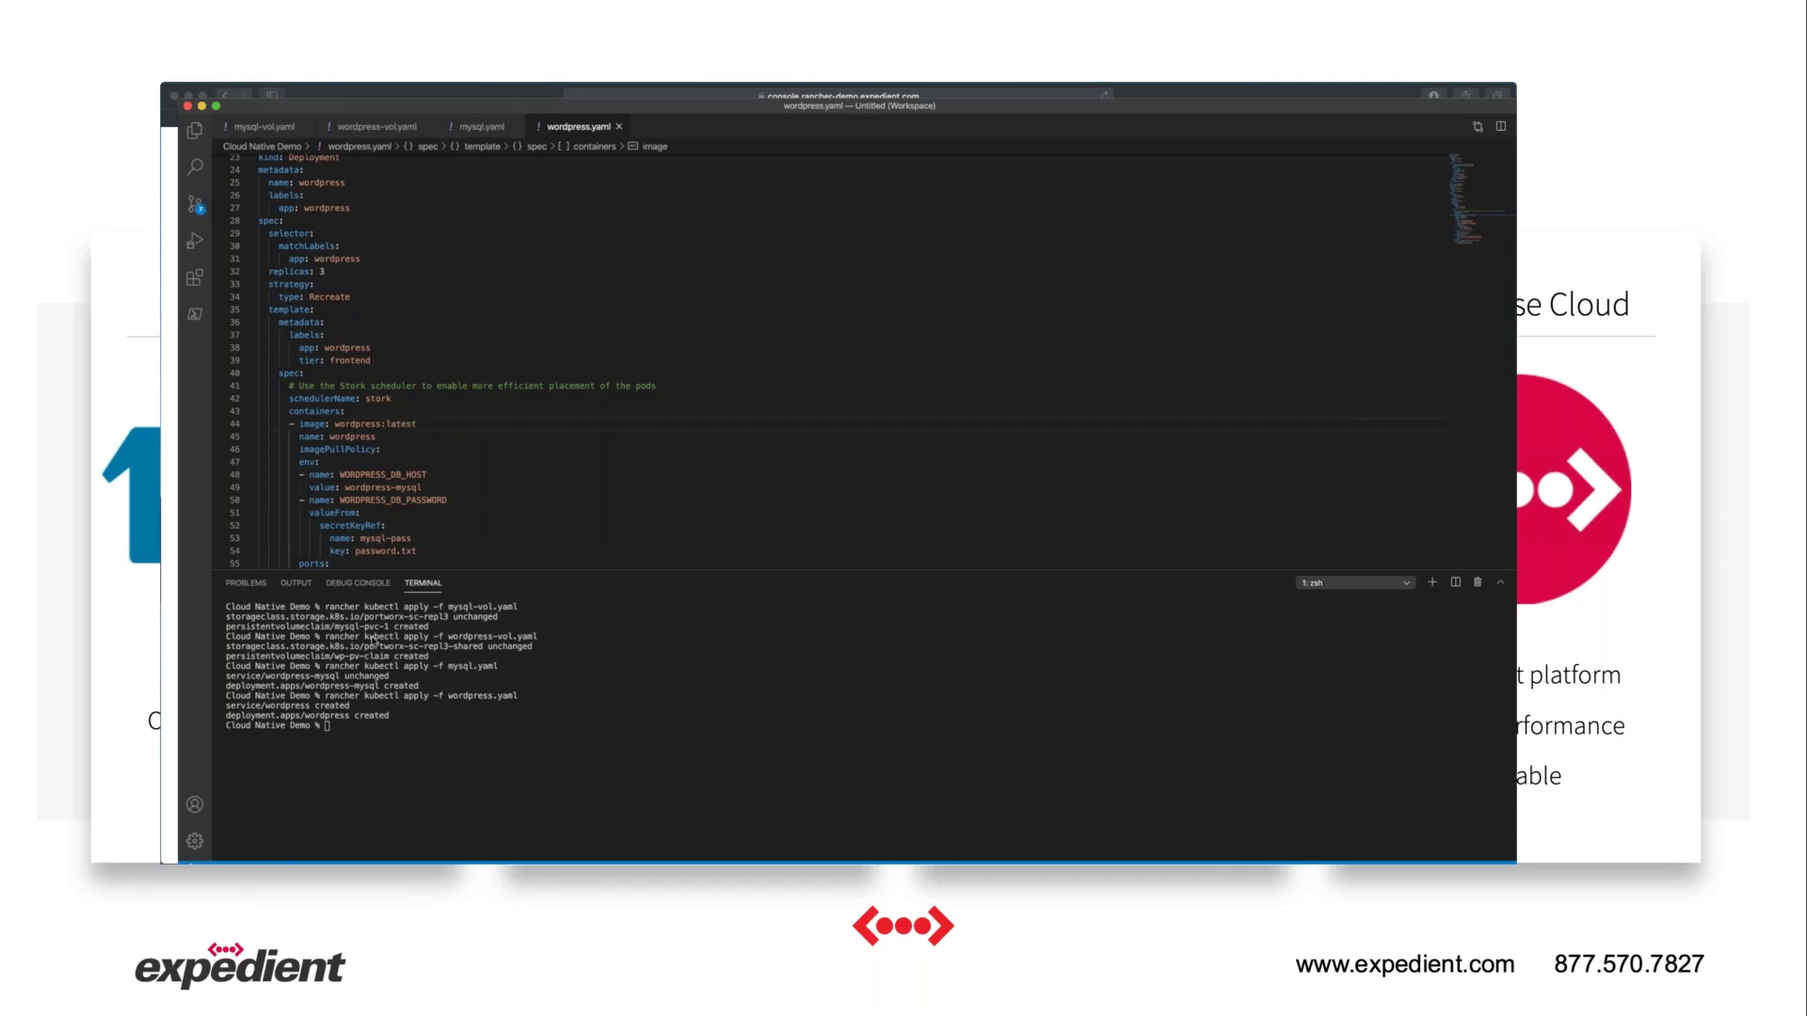
{"action": "key", "text": "Up"}
{"action": "key", "text": "Return"}
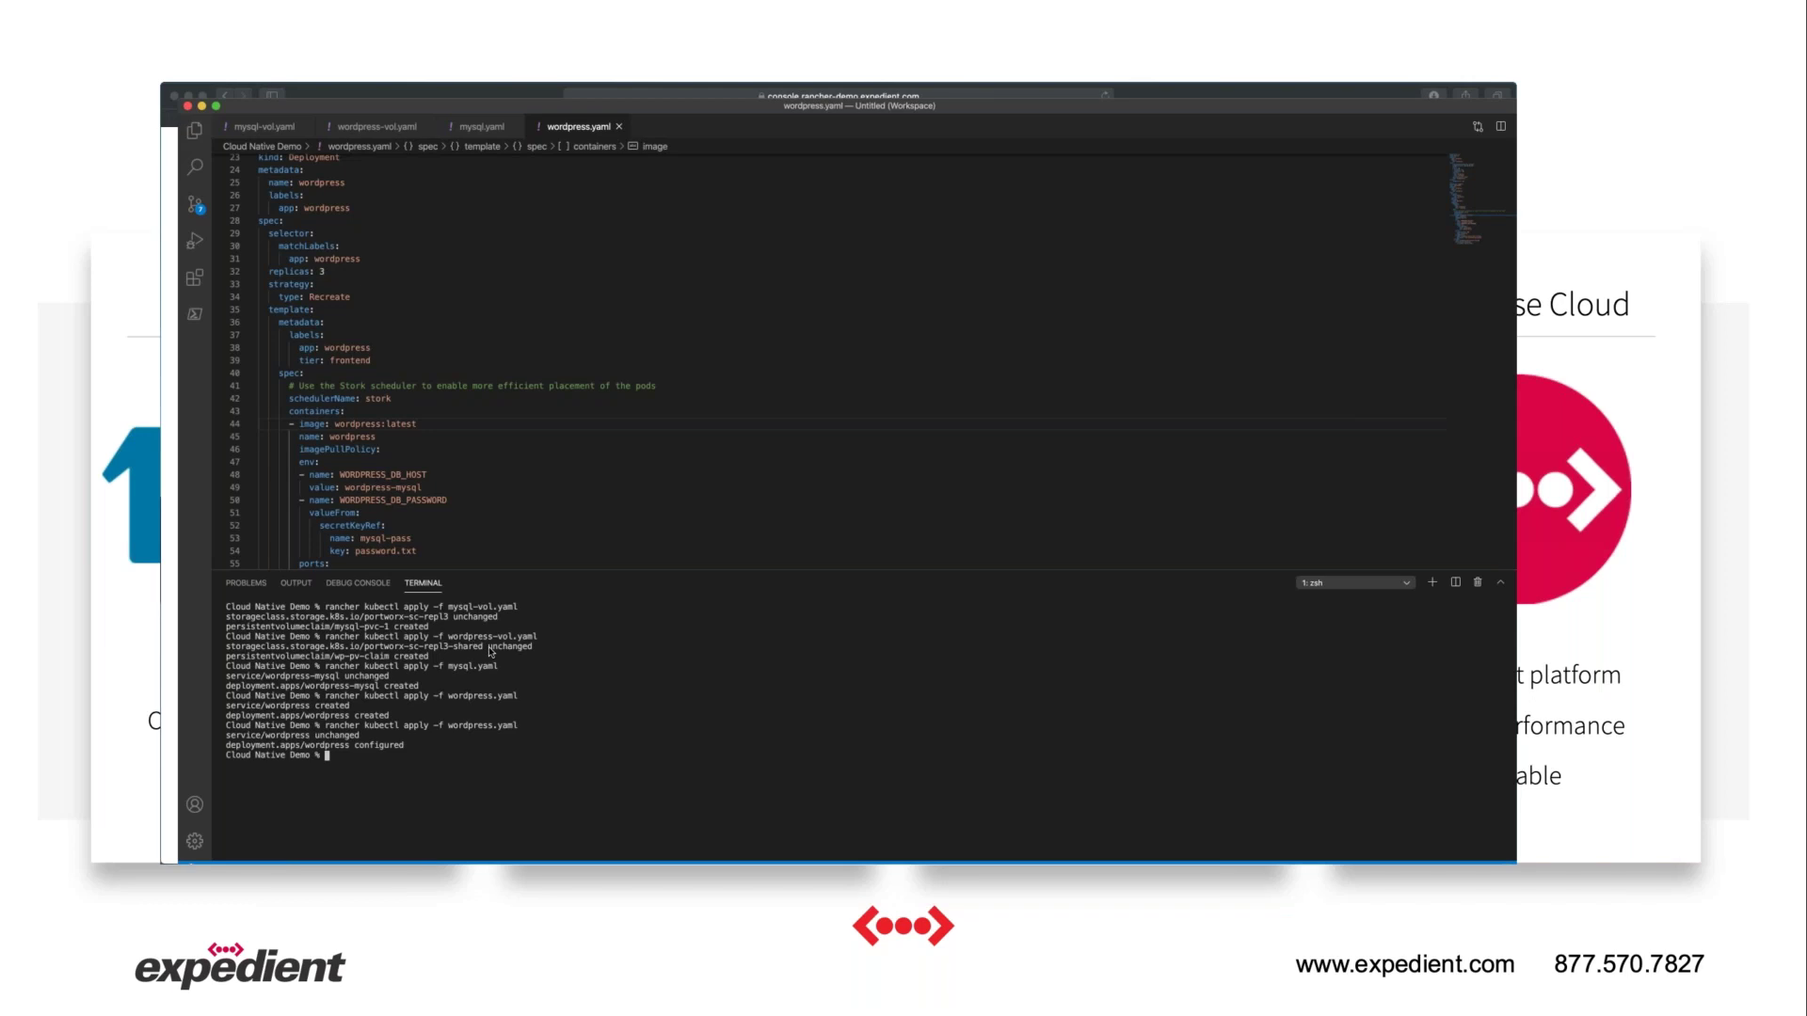
{"action": "left_click", "coordinate": [448, 94]}
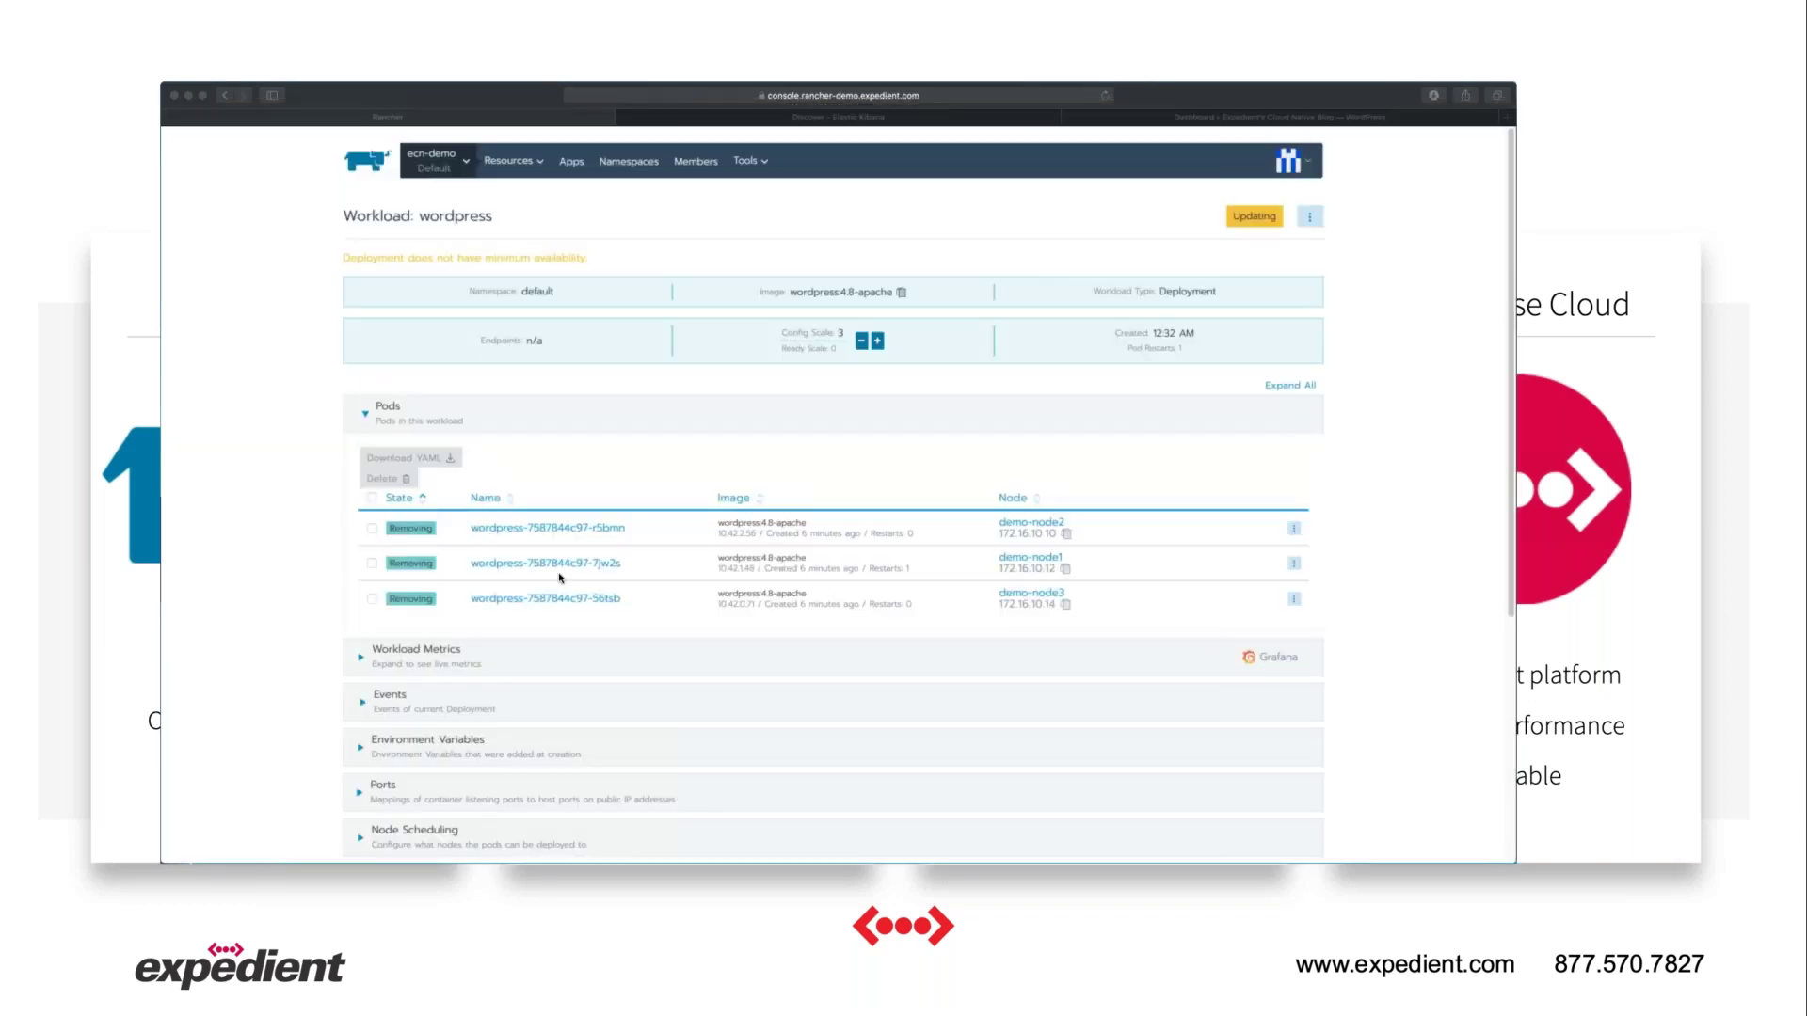
Wait for the three wordpress:latest pods to reach Running, then return to the WordPress site.
{"action": "left_click", "coordinate": [613, 568]}
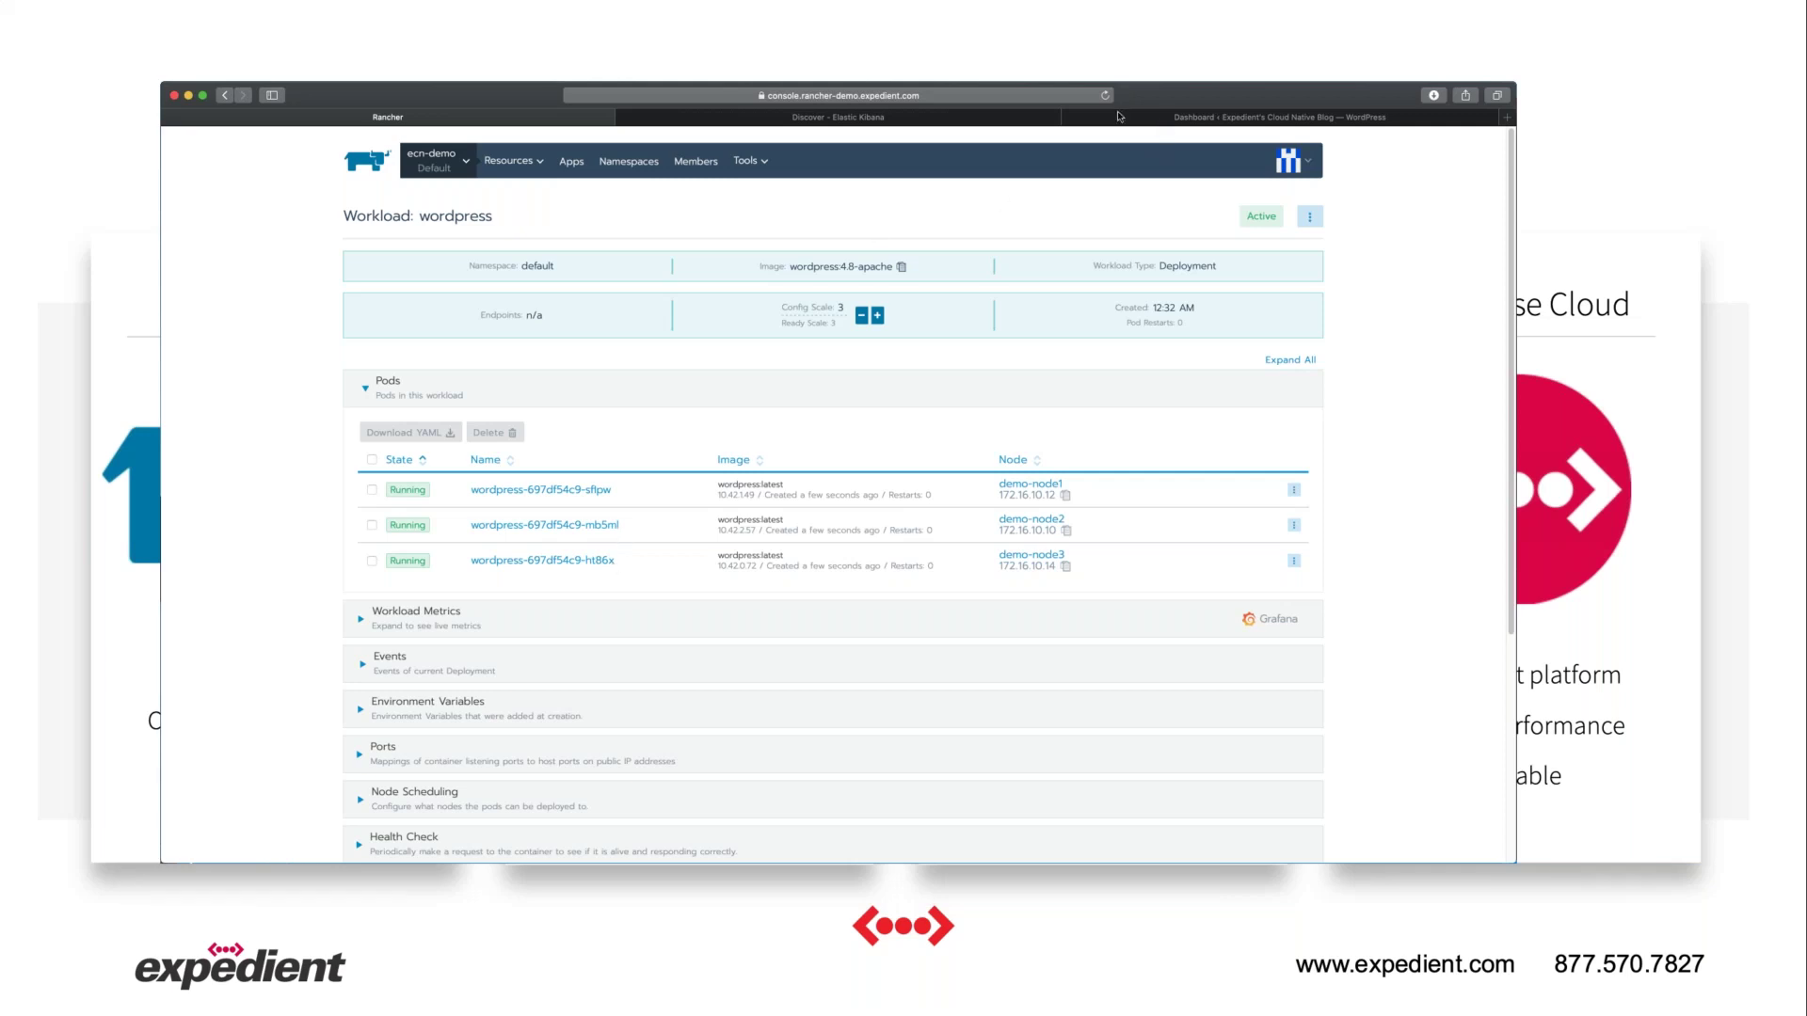
{"action": "left_click", "coordinate": [1166, 121]}
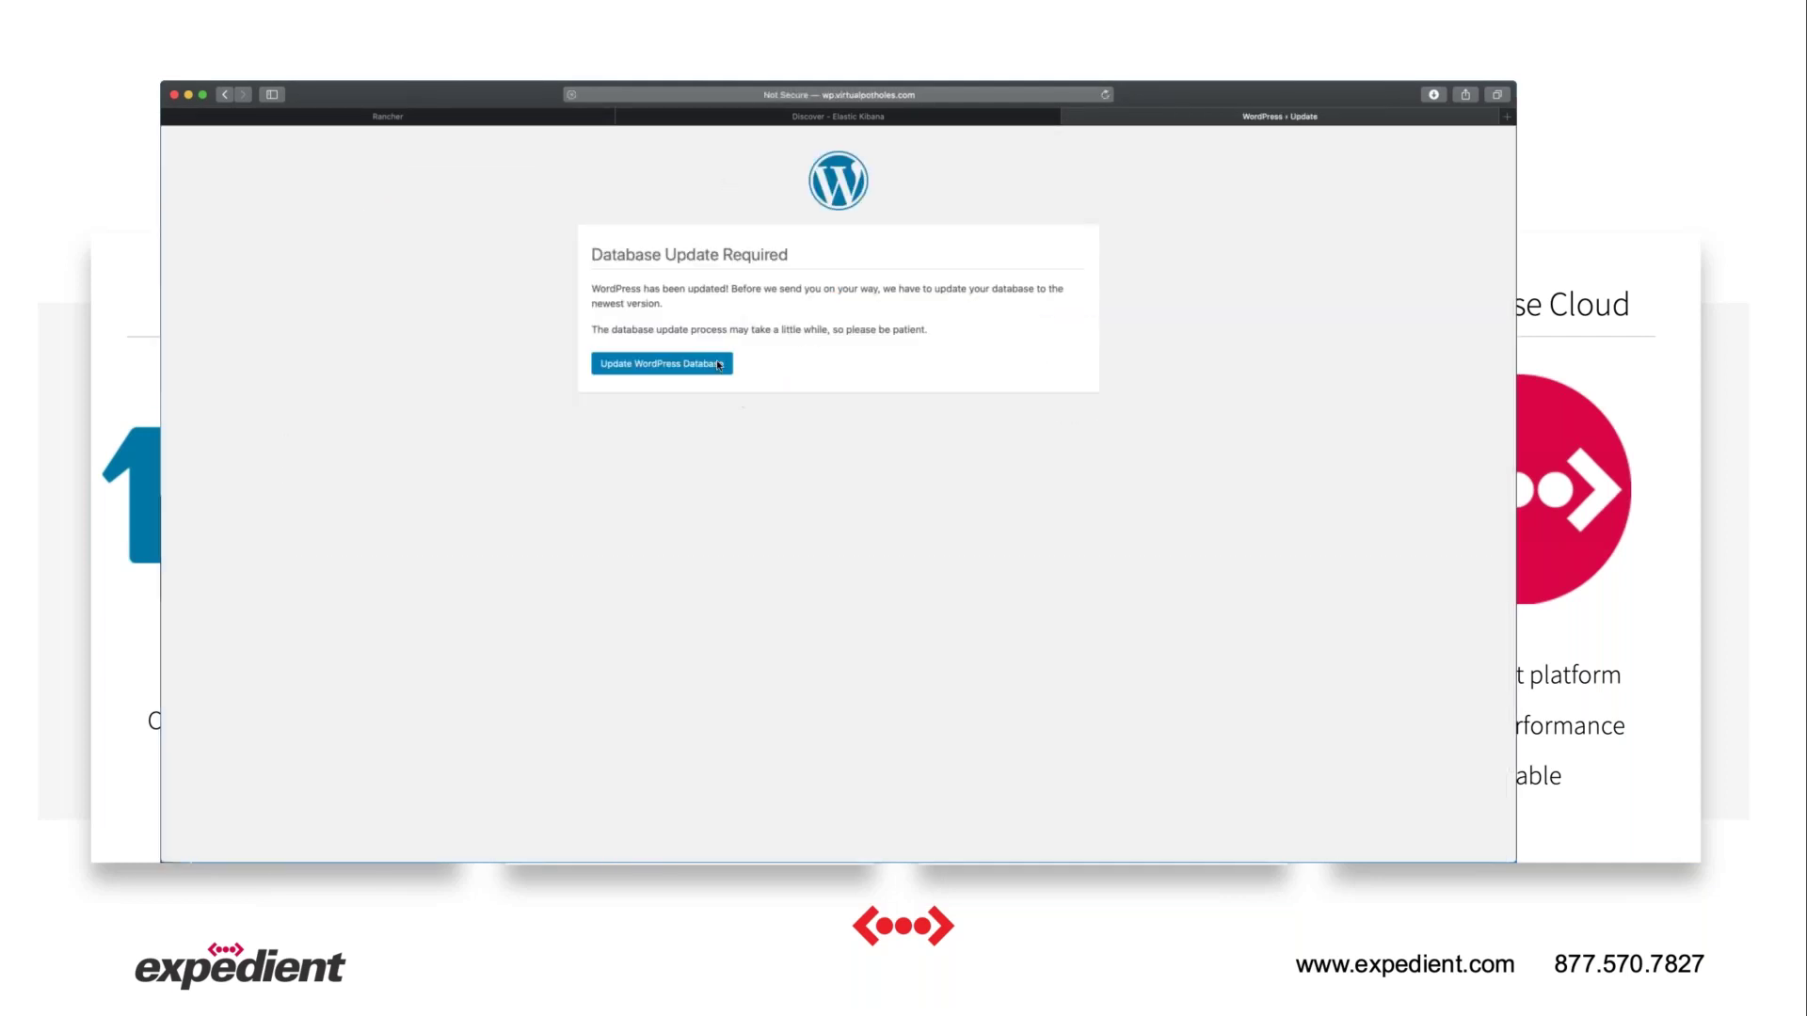
Update the database for WordPress 5.4.2, log back in with the admin account, and open Posts.
{"action": "left_click", "coordinate": [717, 363]}
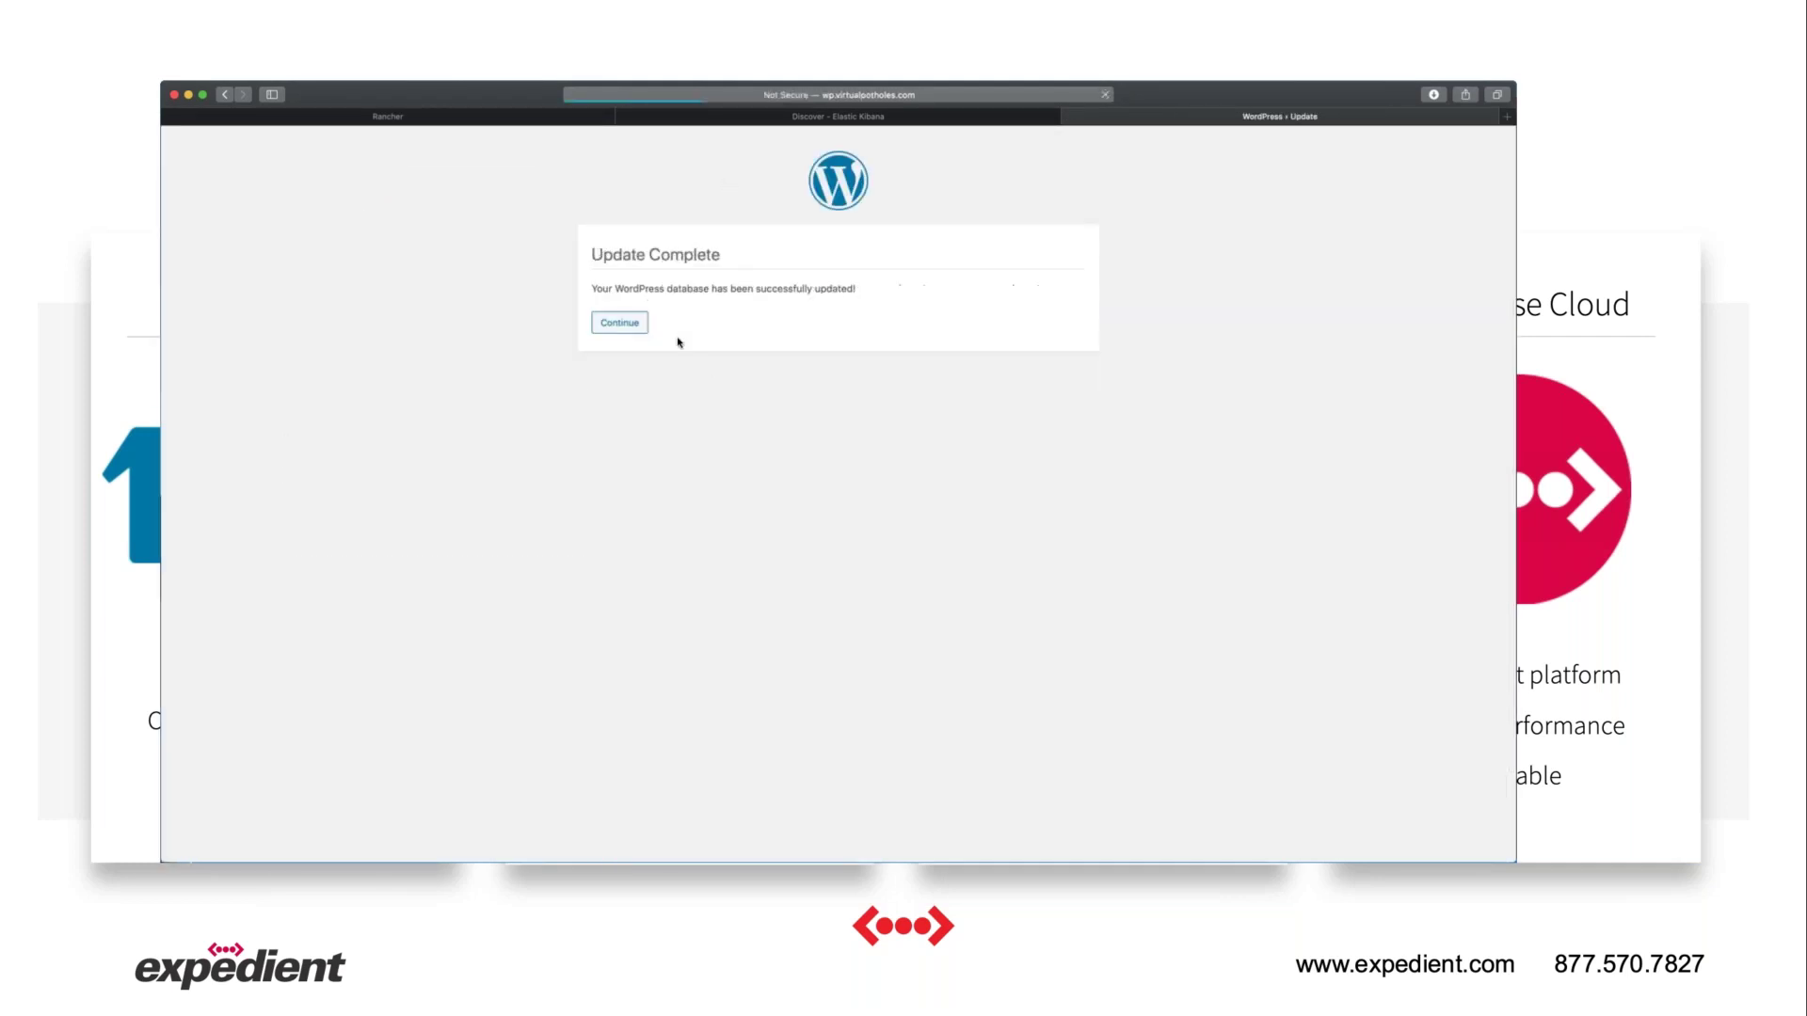
{"action": "left_click", "coordinate": [619, 328]}
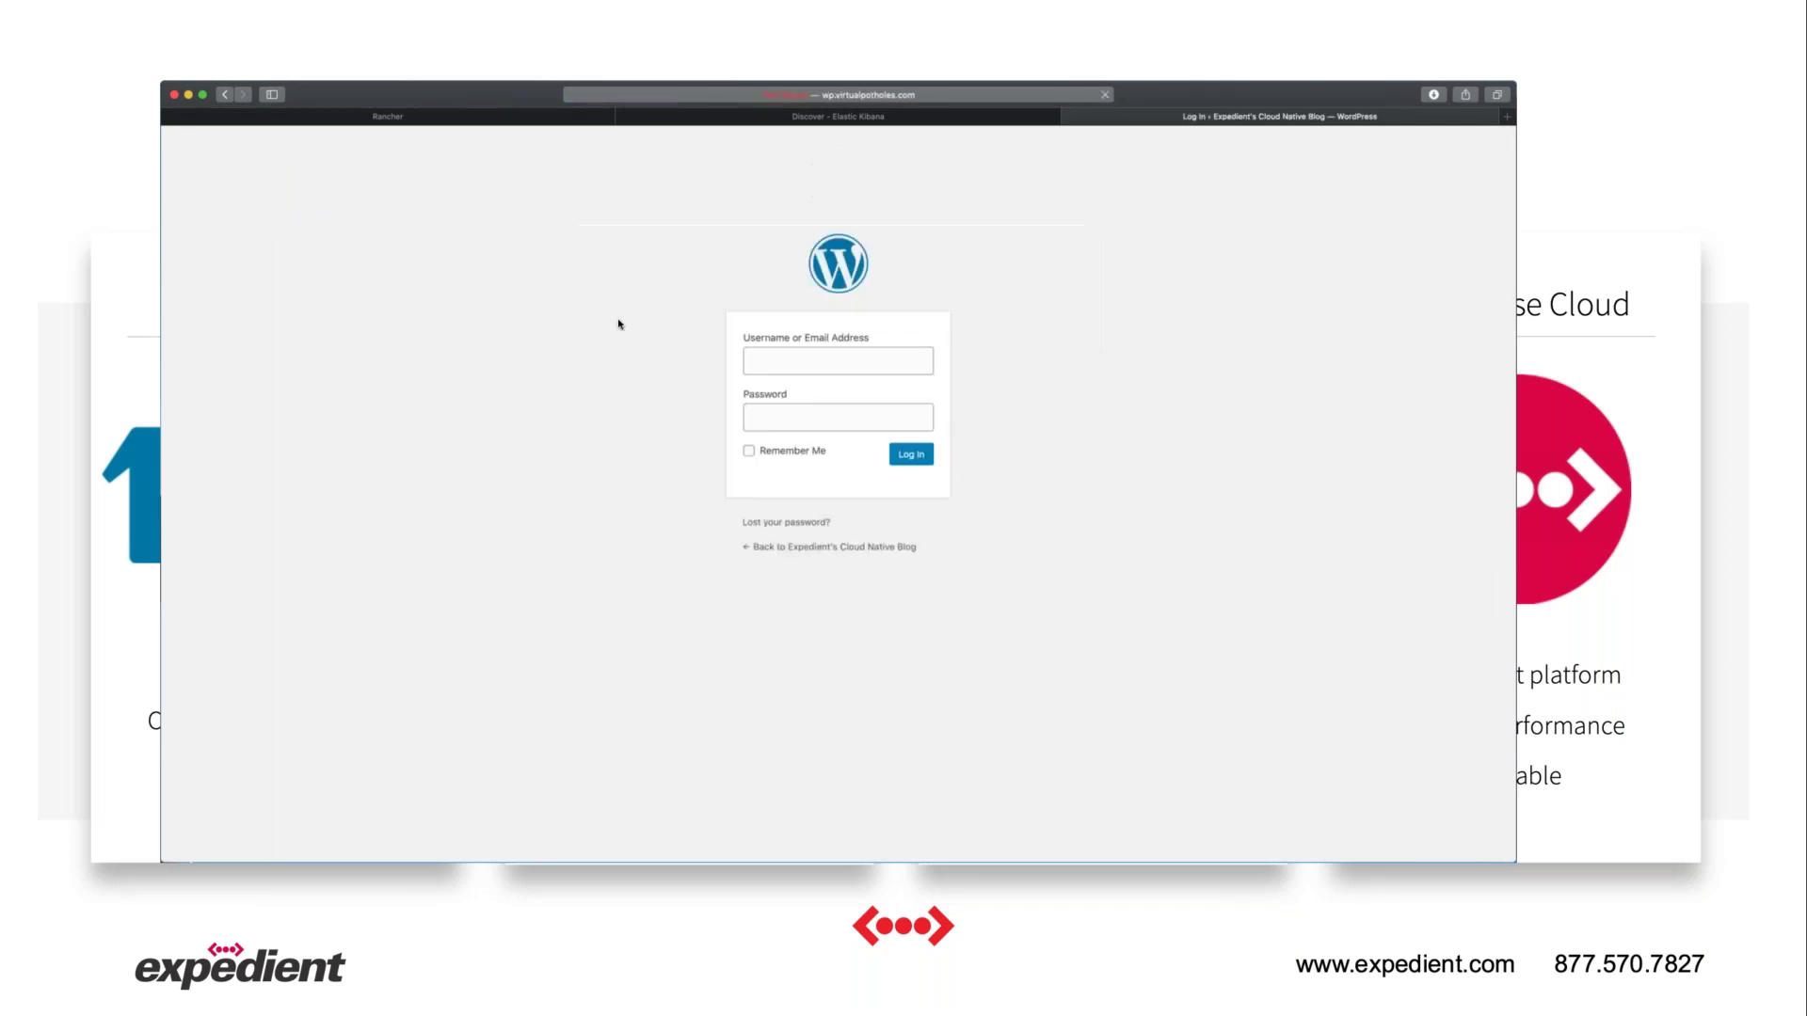
{"action": "left_click", "coordinate": [780, 371]}
{"action": "type", "text": "admin"}
{"action": "left_click", "coordinate": [781, 428]}
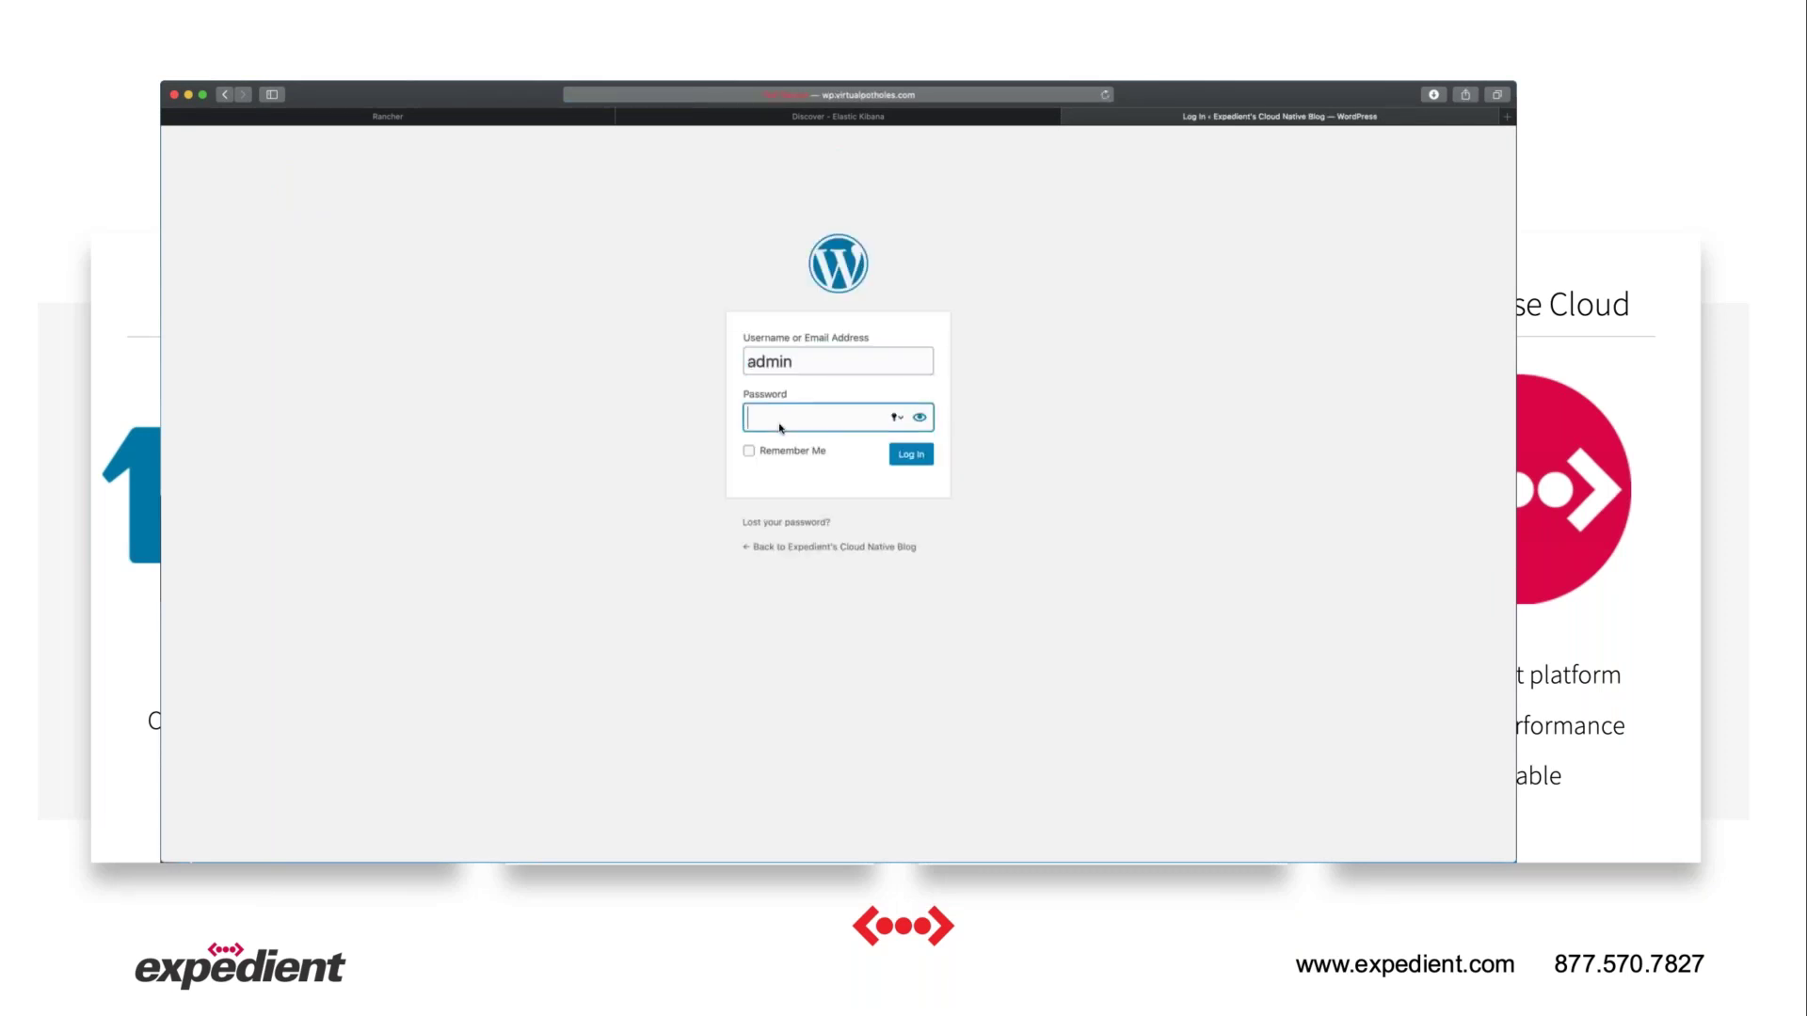
{"action": "type", "text": "••••••••"}
{"action": "left_click", "coordinate": [890, 455]}
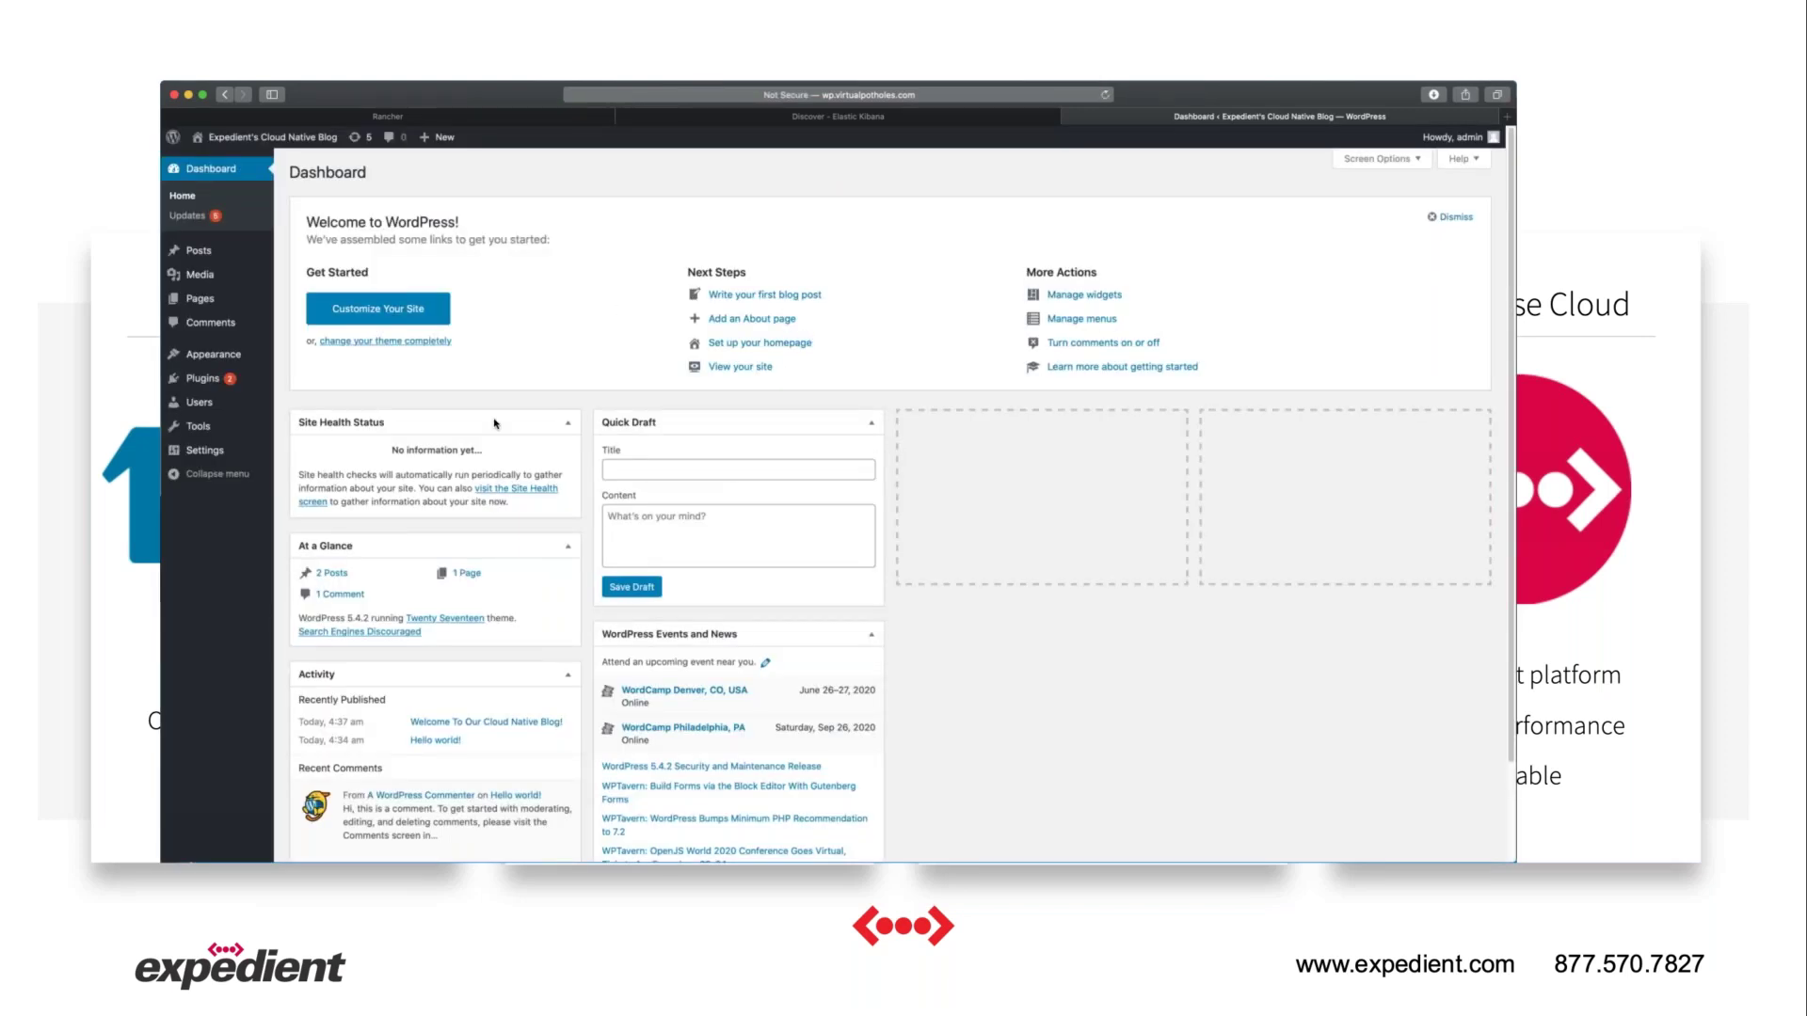
{"action": "mouse_move", "coordinate": [347, 610]}
{"action": "left_mouse_down"}
{"action": "mouse_move", "coordinate": [316, 621]}
{"action": "mouse_move", "coordinate": [367, 615]}
{"action": "left_mouse_up"}
{"action": "left_click", "coordinate": [199, 255]}
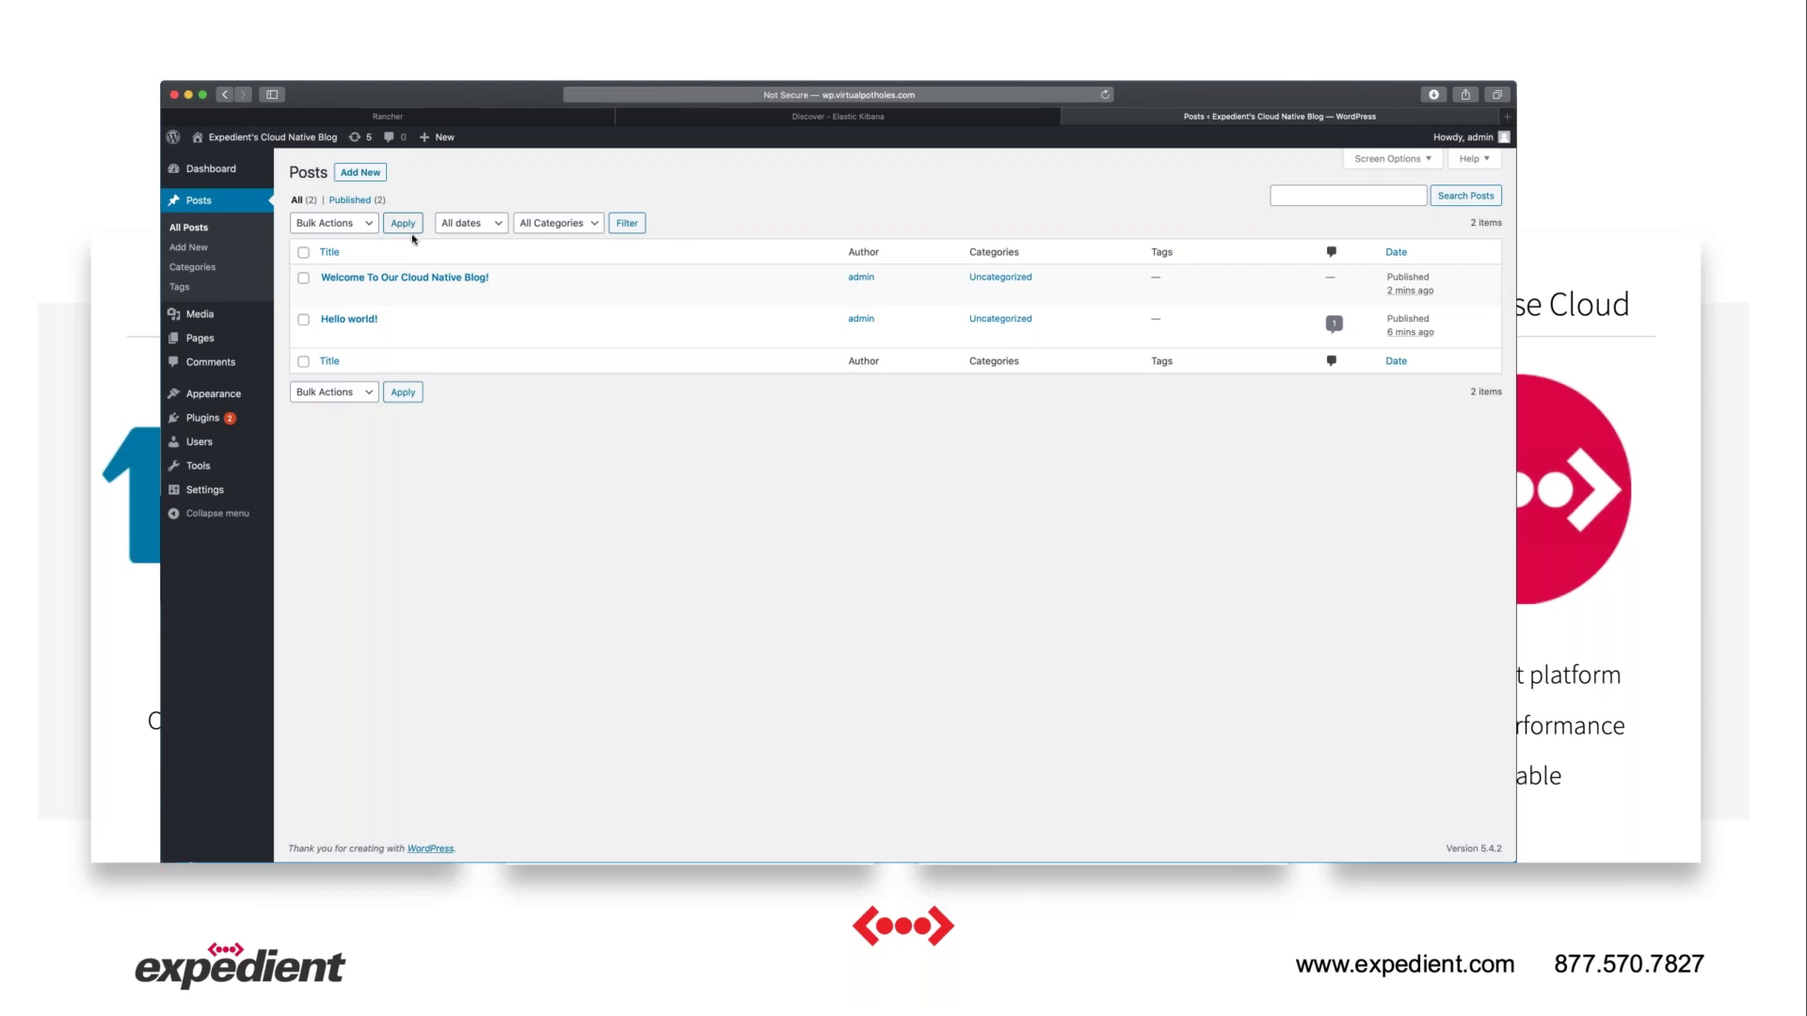
Start a new post titled 'Check out the replay of our webinar!'.
{"action": "left_click", "coordinate": [354, 174]}
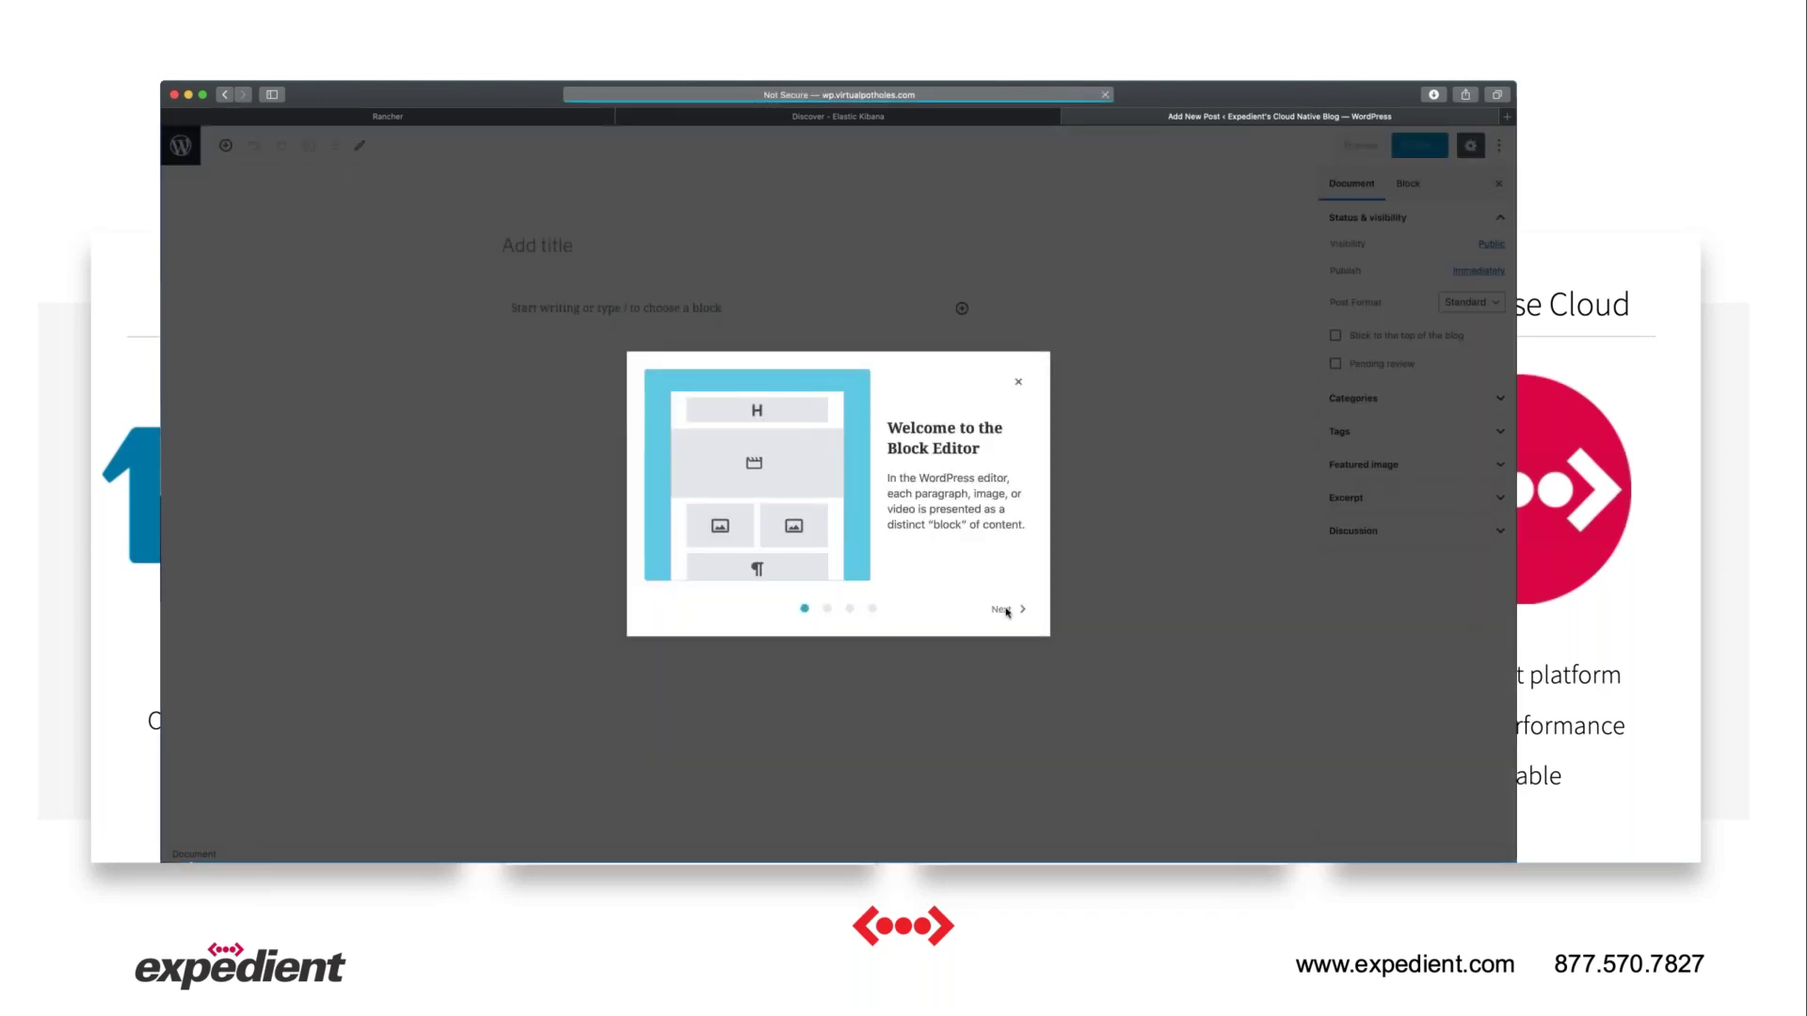
{"action": "left_click", "coordinate": [1018, 383]}
{"action": "left_click", "coordinate": [561, 246]}
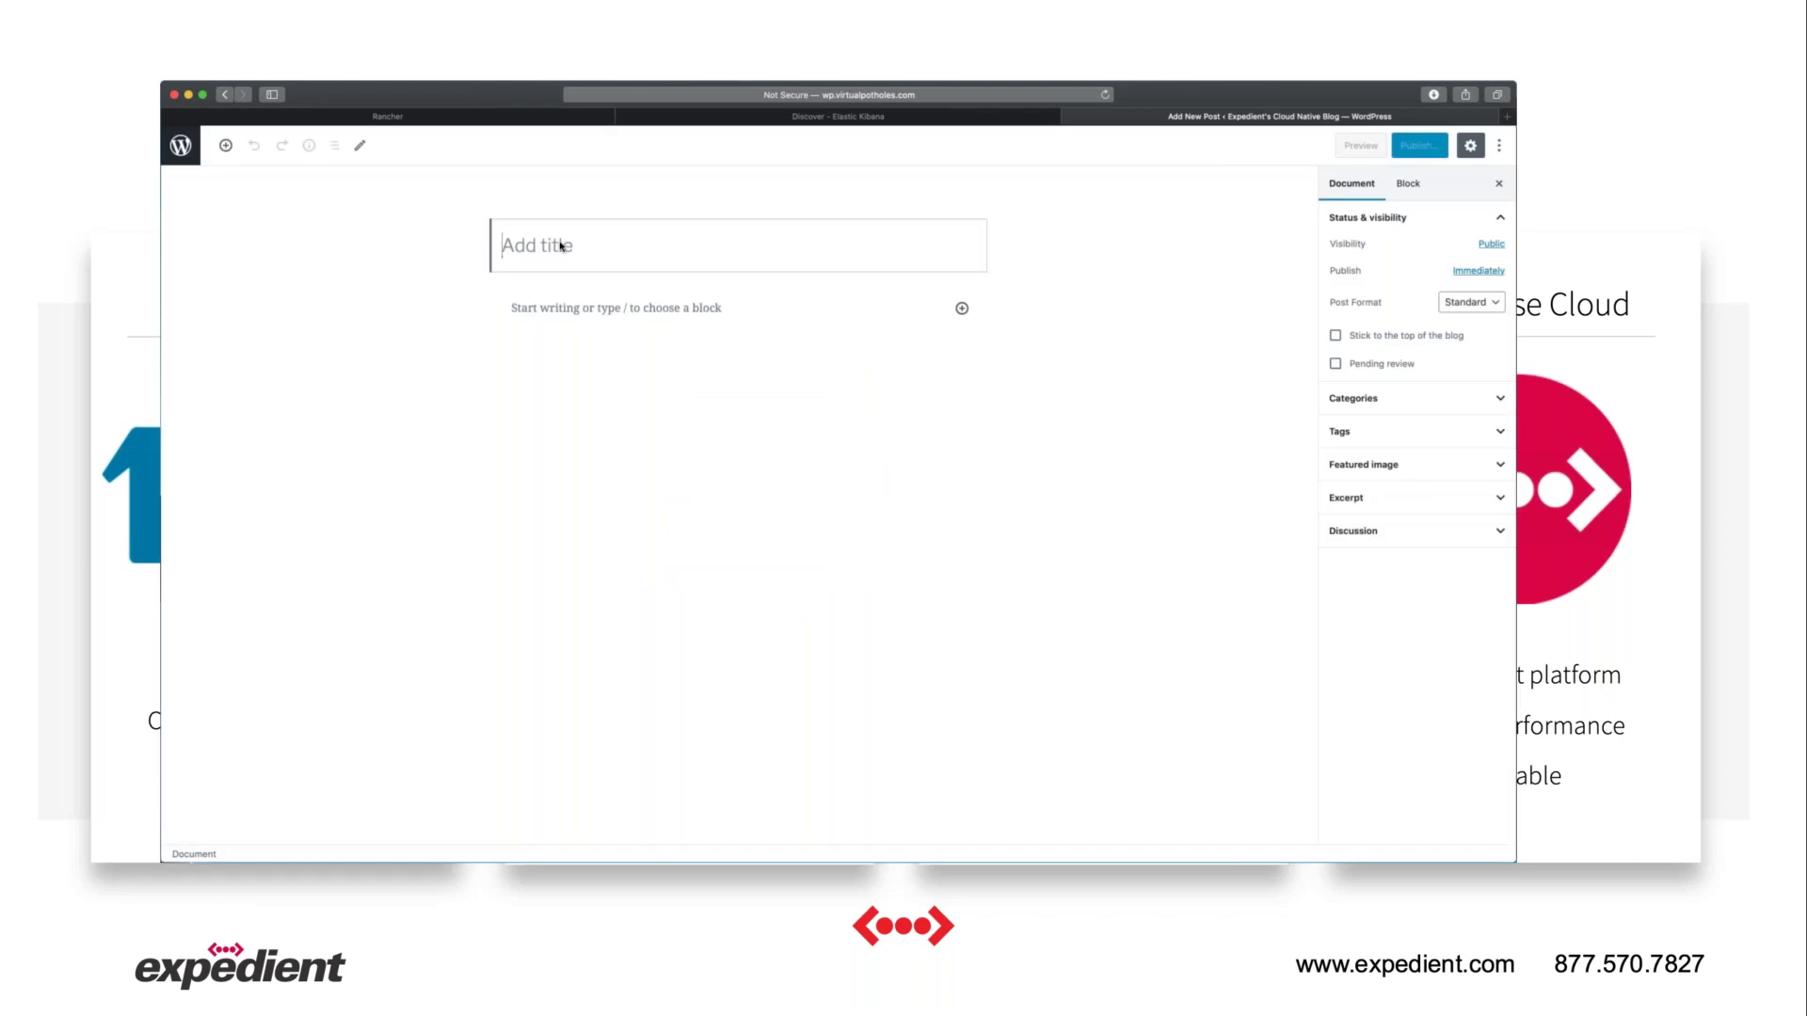
{"action": "type", "text": "Check out the replay of our webinar!"}
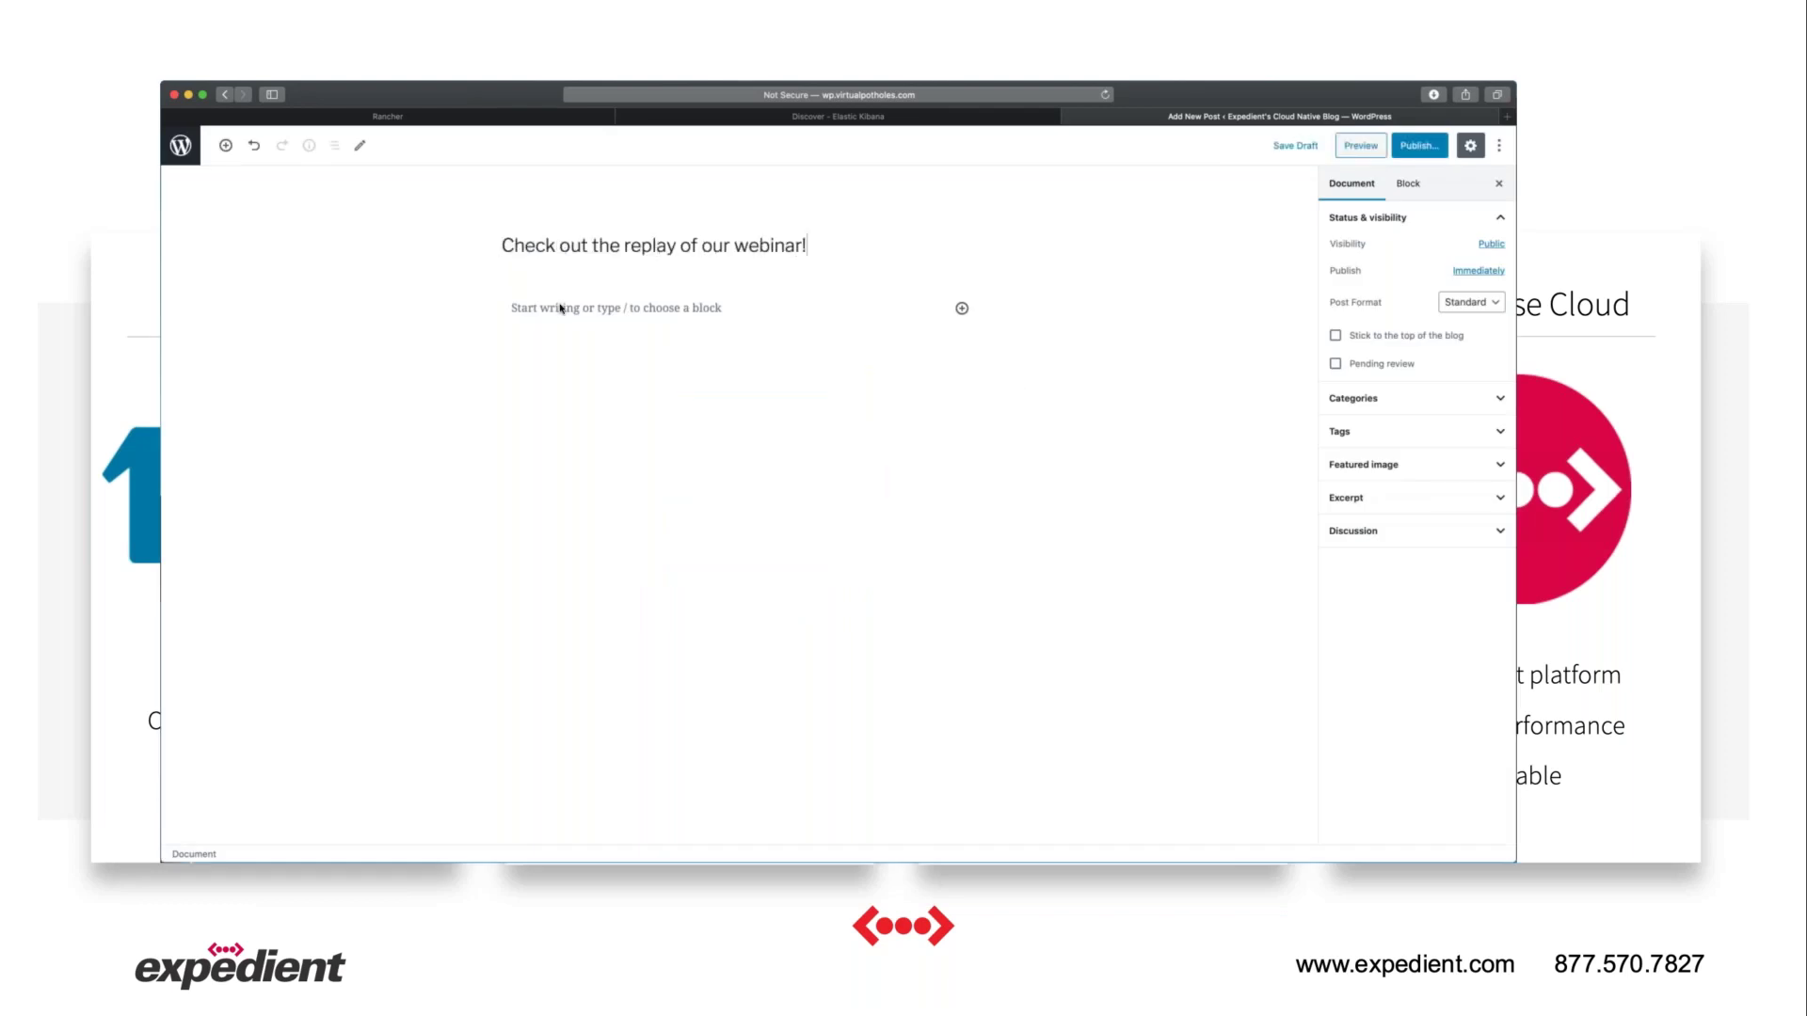
Write the two webinar paragraphs, paste the replay URL, and publish the post.
{"action": "left_click", "coordinate": [562, 309]}
{"action": "type", "text": "We held our latest webinar on"}
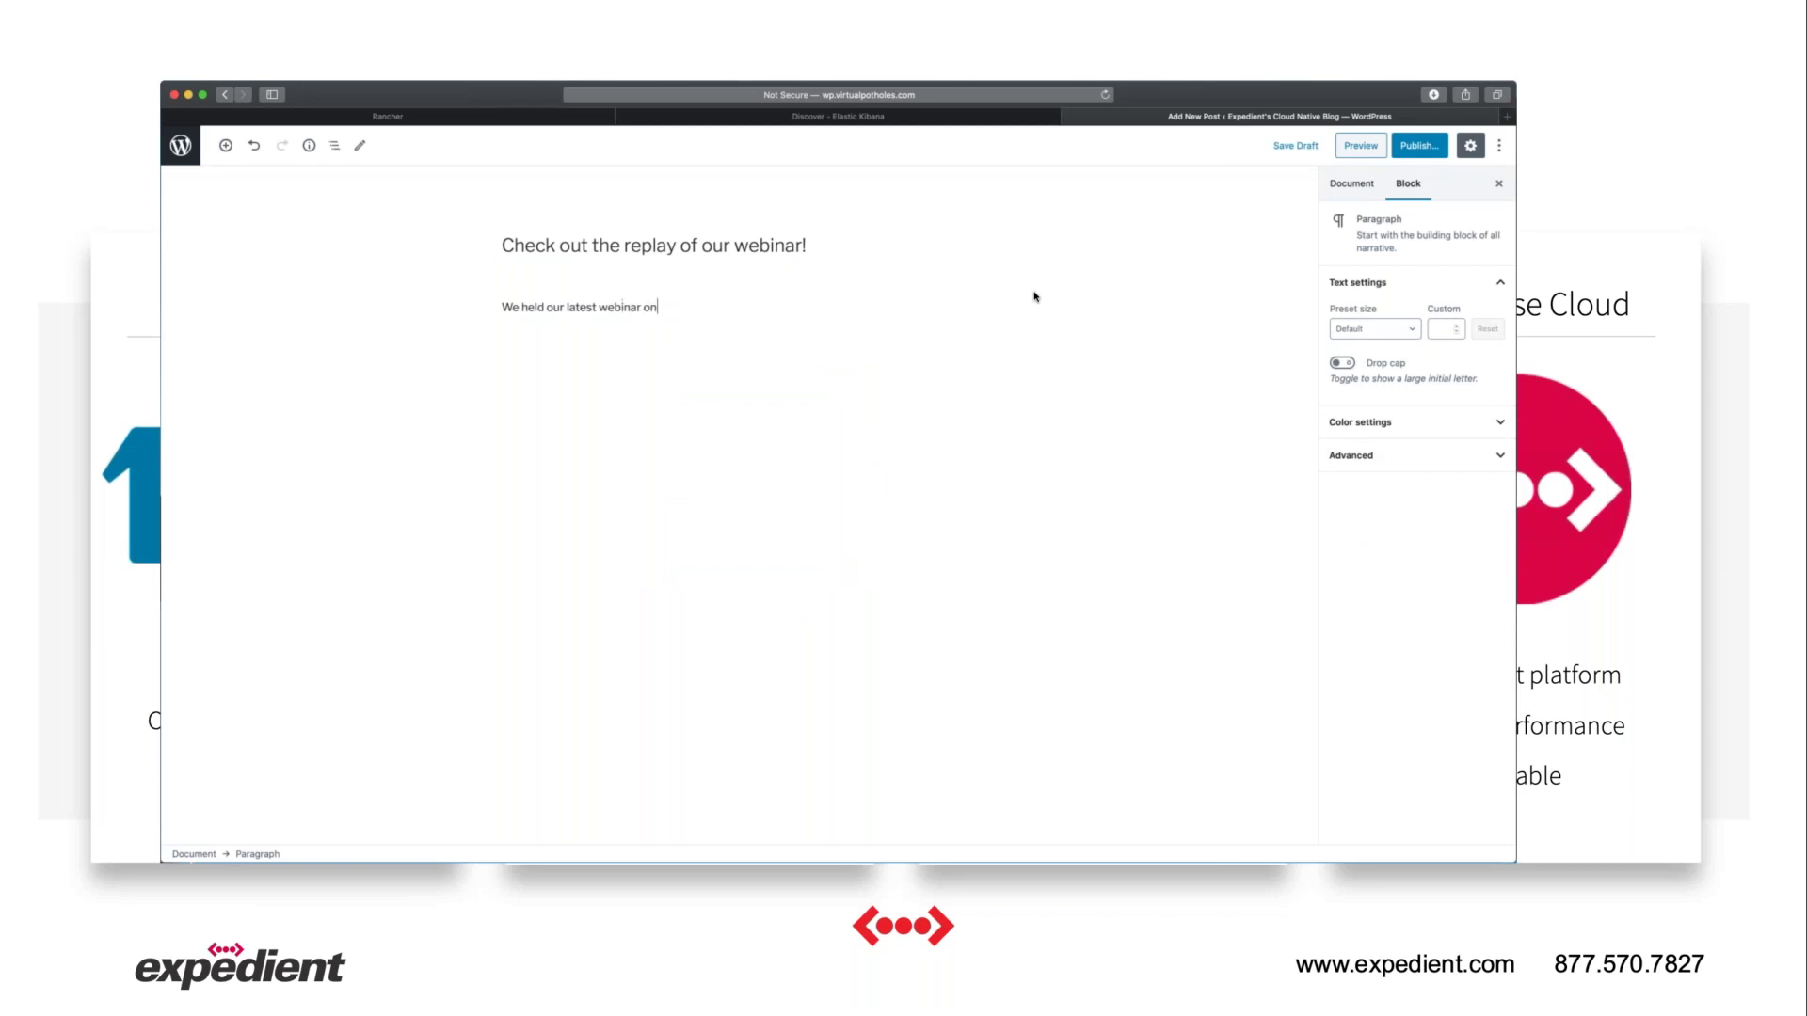
{"action": "type", "text": " our cloud native portfolio."}
{"action": "key", "text": "Return"}
{"action": "type", "text": "See the replay for that and t"}
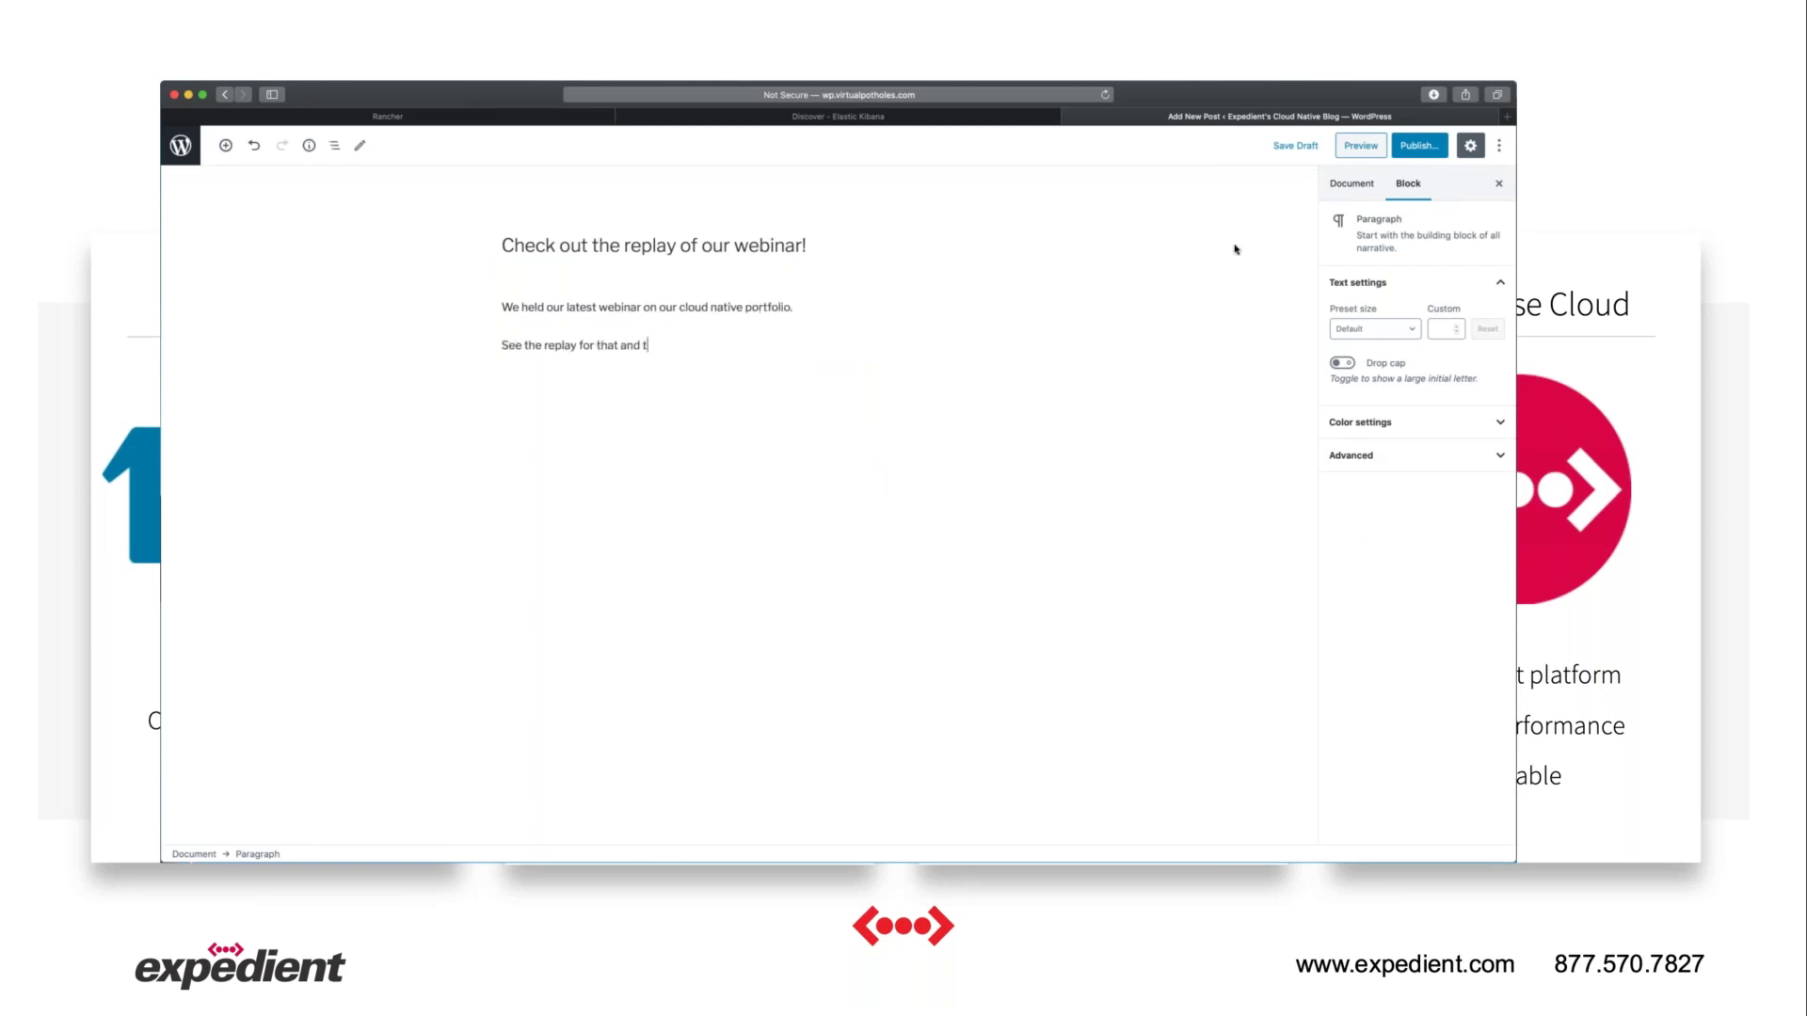
{"action": "type", "text": "he entire series here:"}
{"action": "key", "text": "shift+Return"}
{"action": "type", "text": "https://expedient.com/knowledgebase/resources/video/"}
{"action": "key", "text": "Return"}
{"action": "left_click", "coordinate": [1416, 146]}
{"action": "left_click", "coordinate": [1427, 146]}
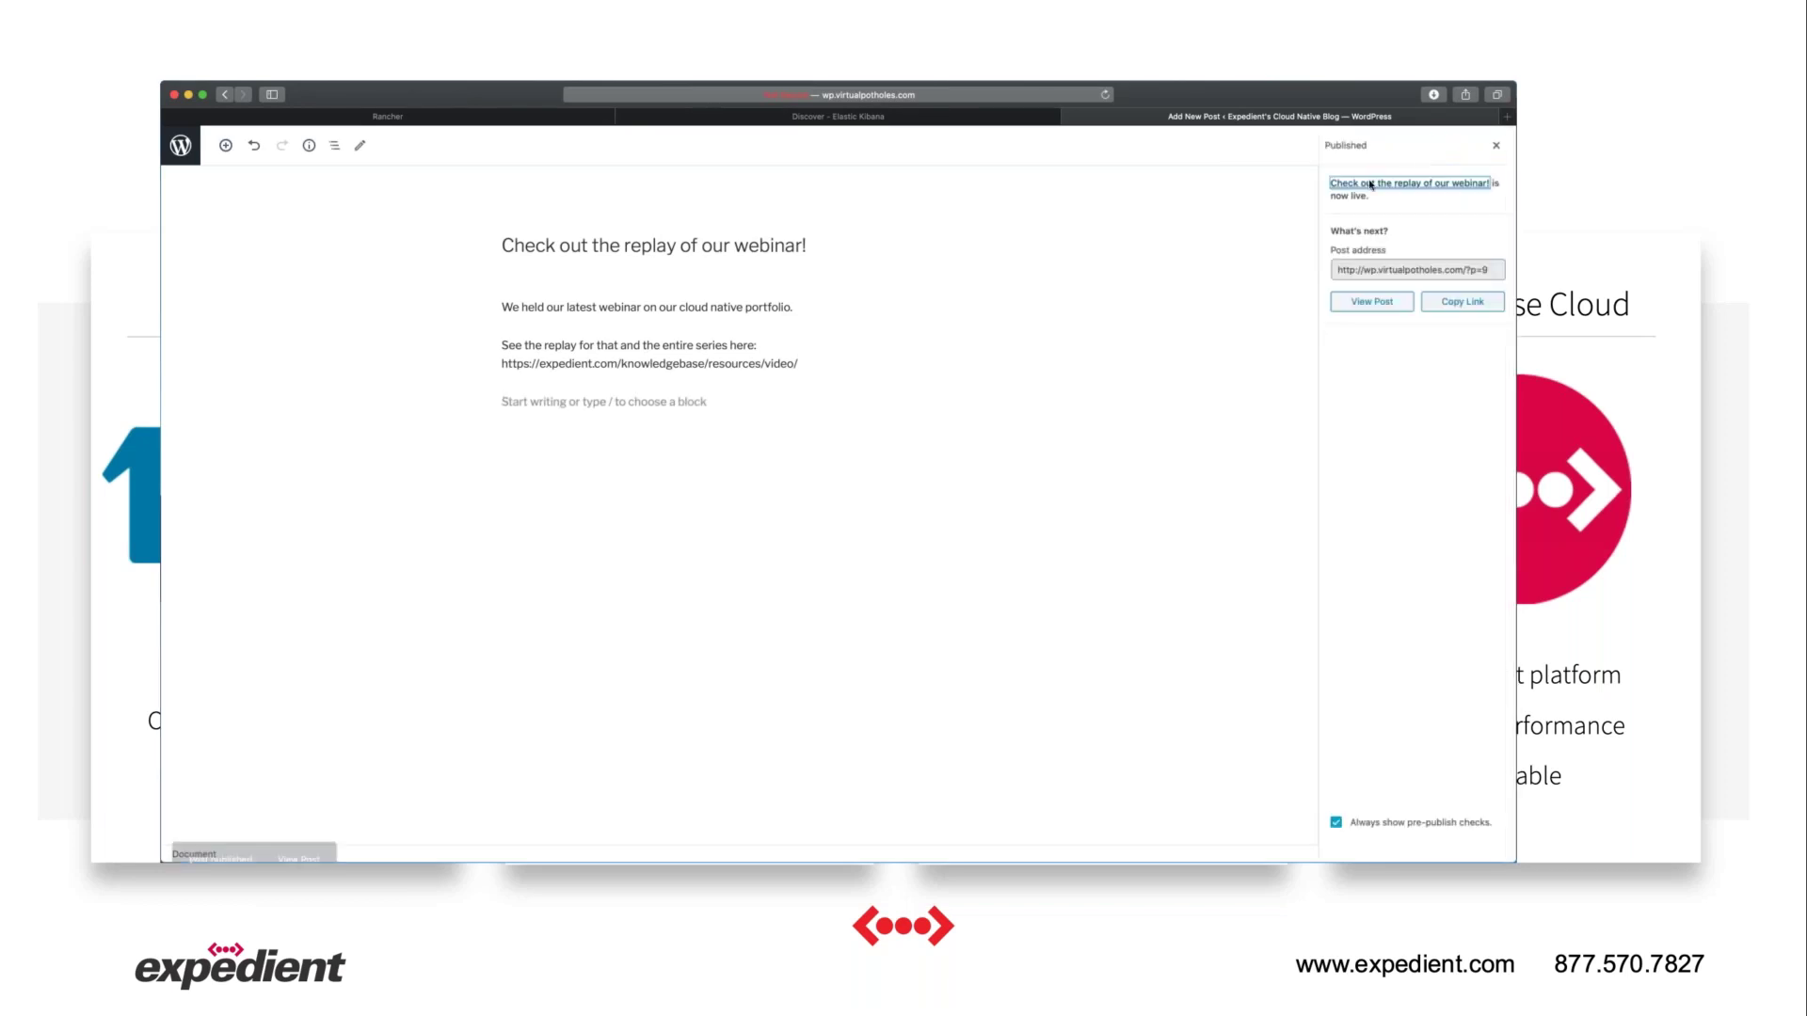